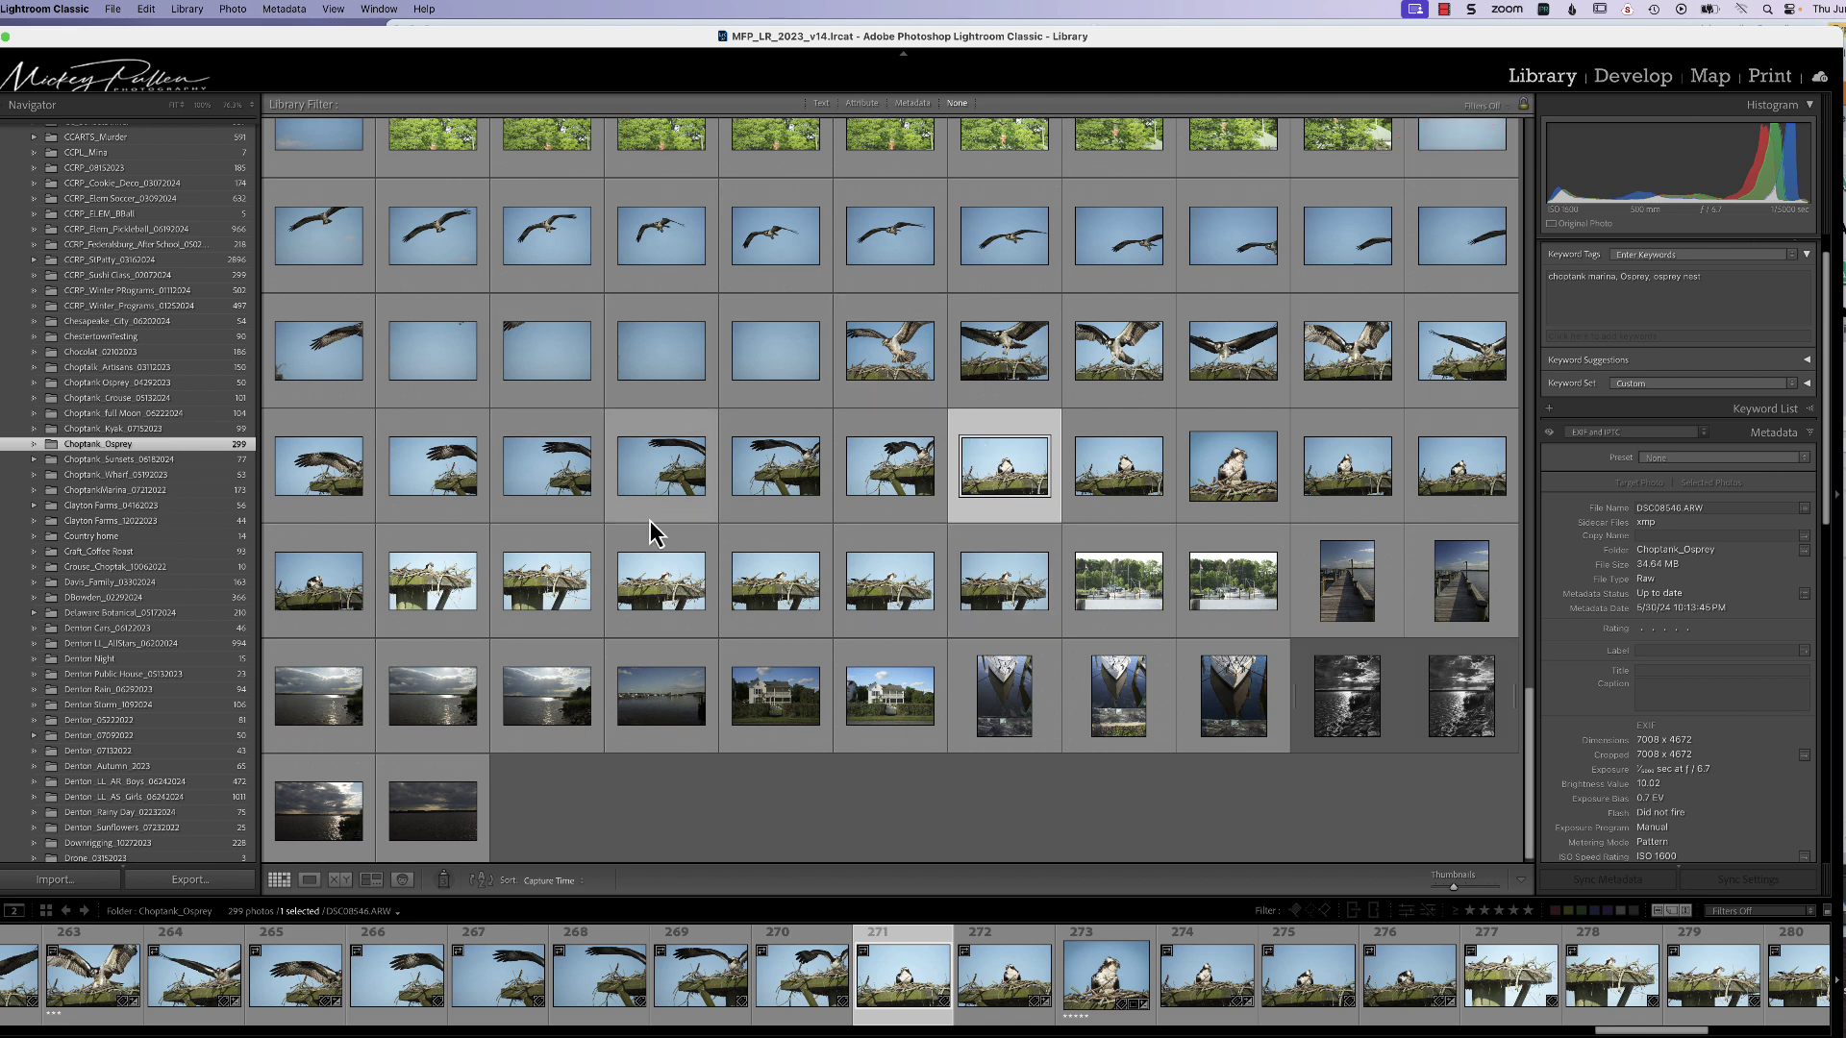
Preview the perched osprey photo full size, and in the grid select the run of nest photos 271 to 282.
{"action": "key", "text": "e"}
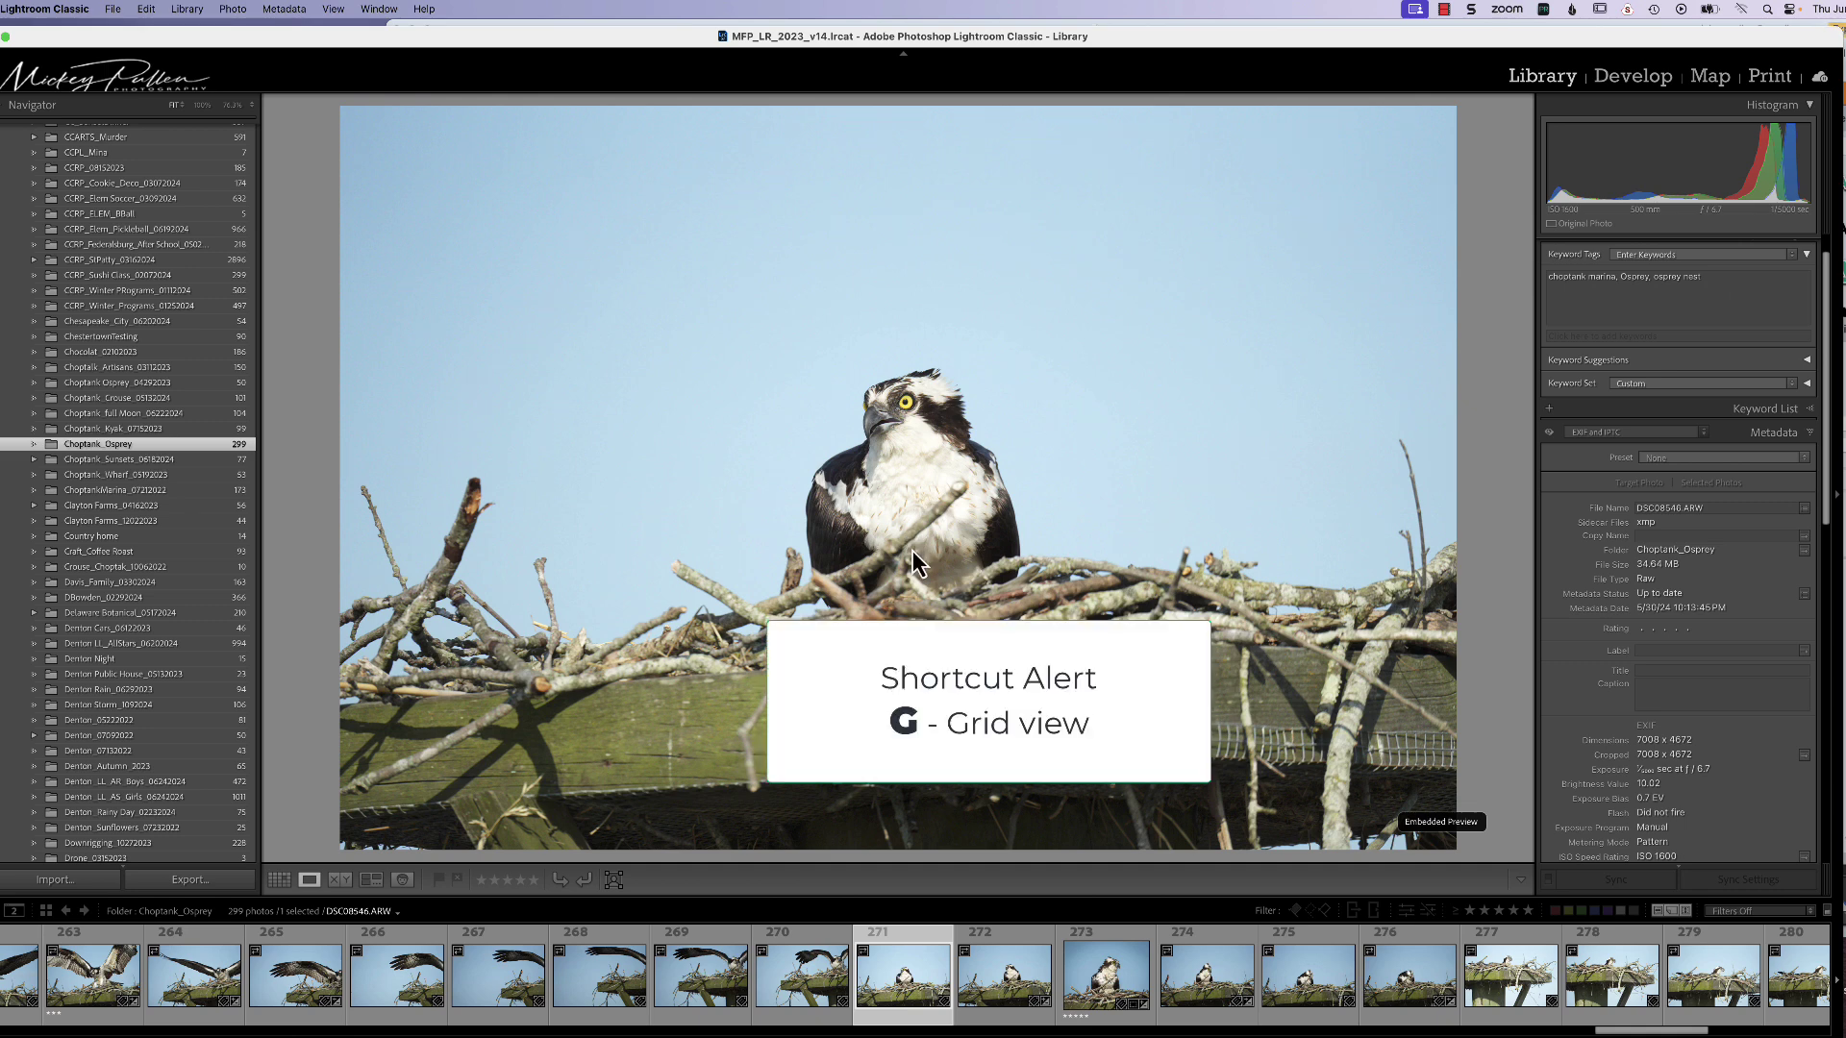
{"action": "key", "text": "g"}
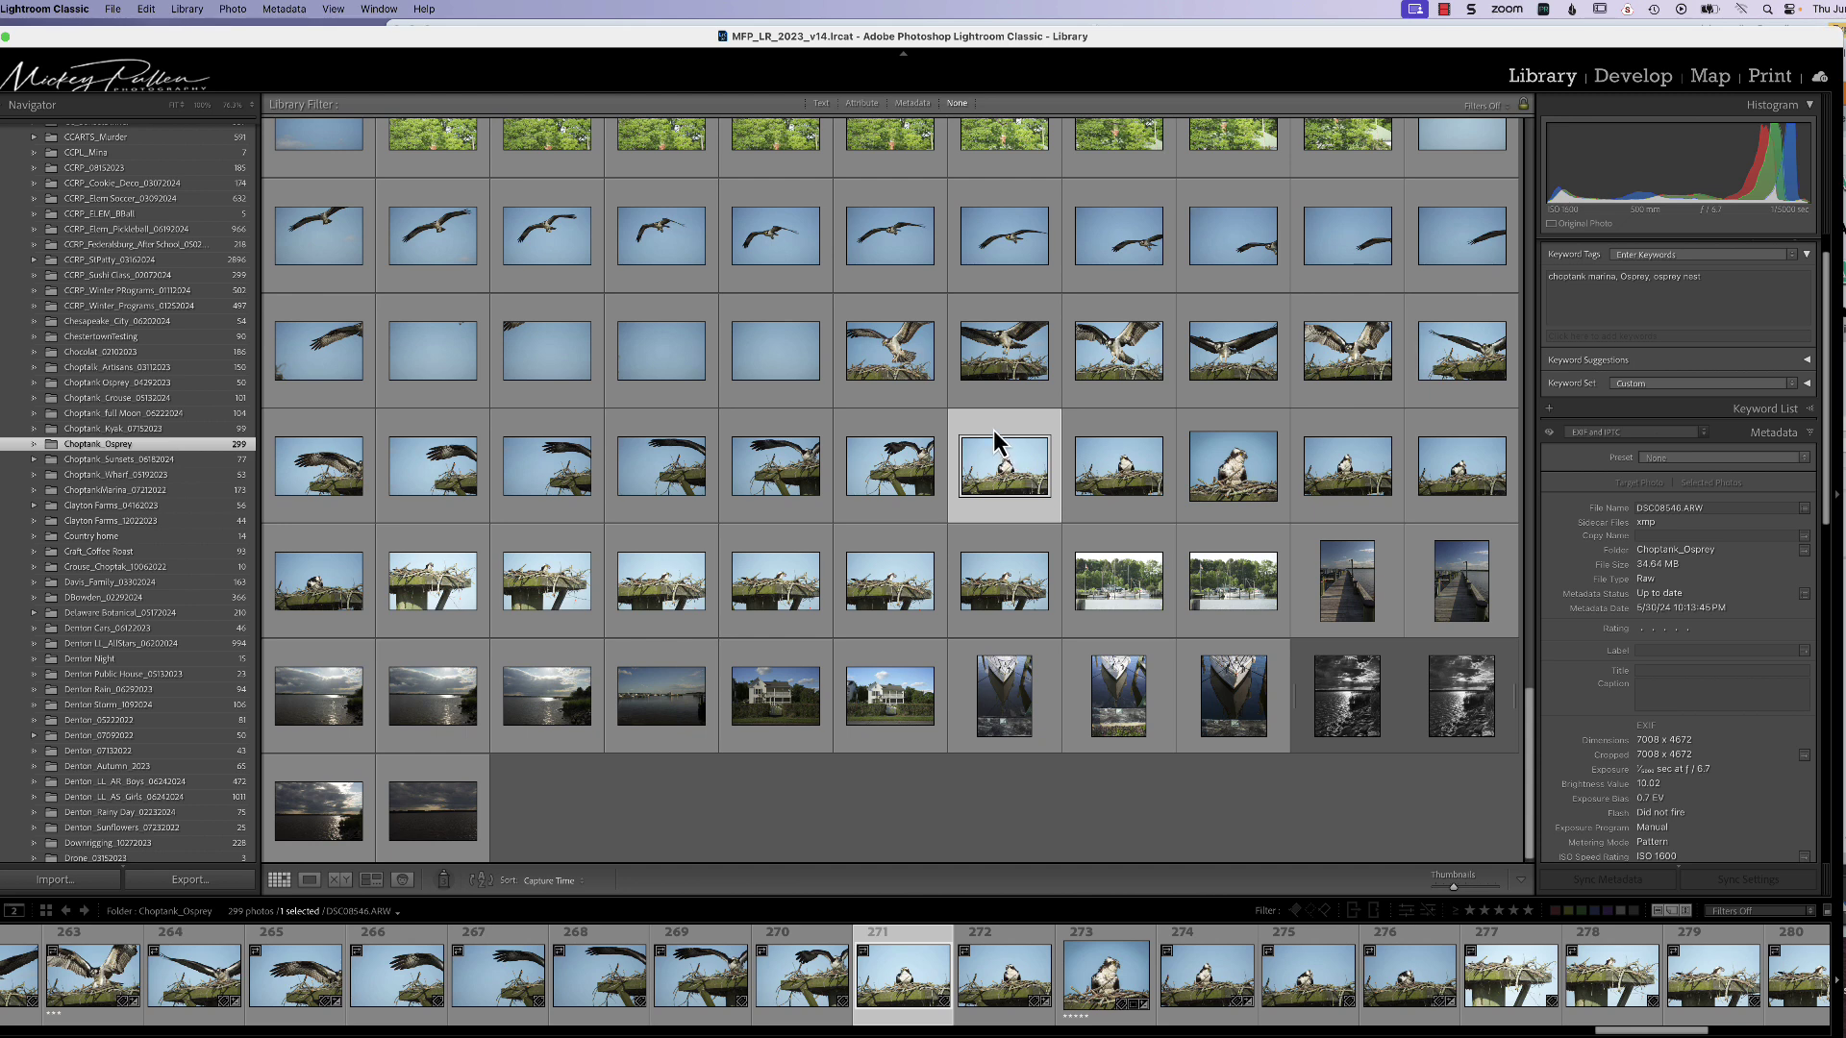
{"action": "left_click", "coordinate": [1008, 544], "text": "shift"}
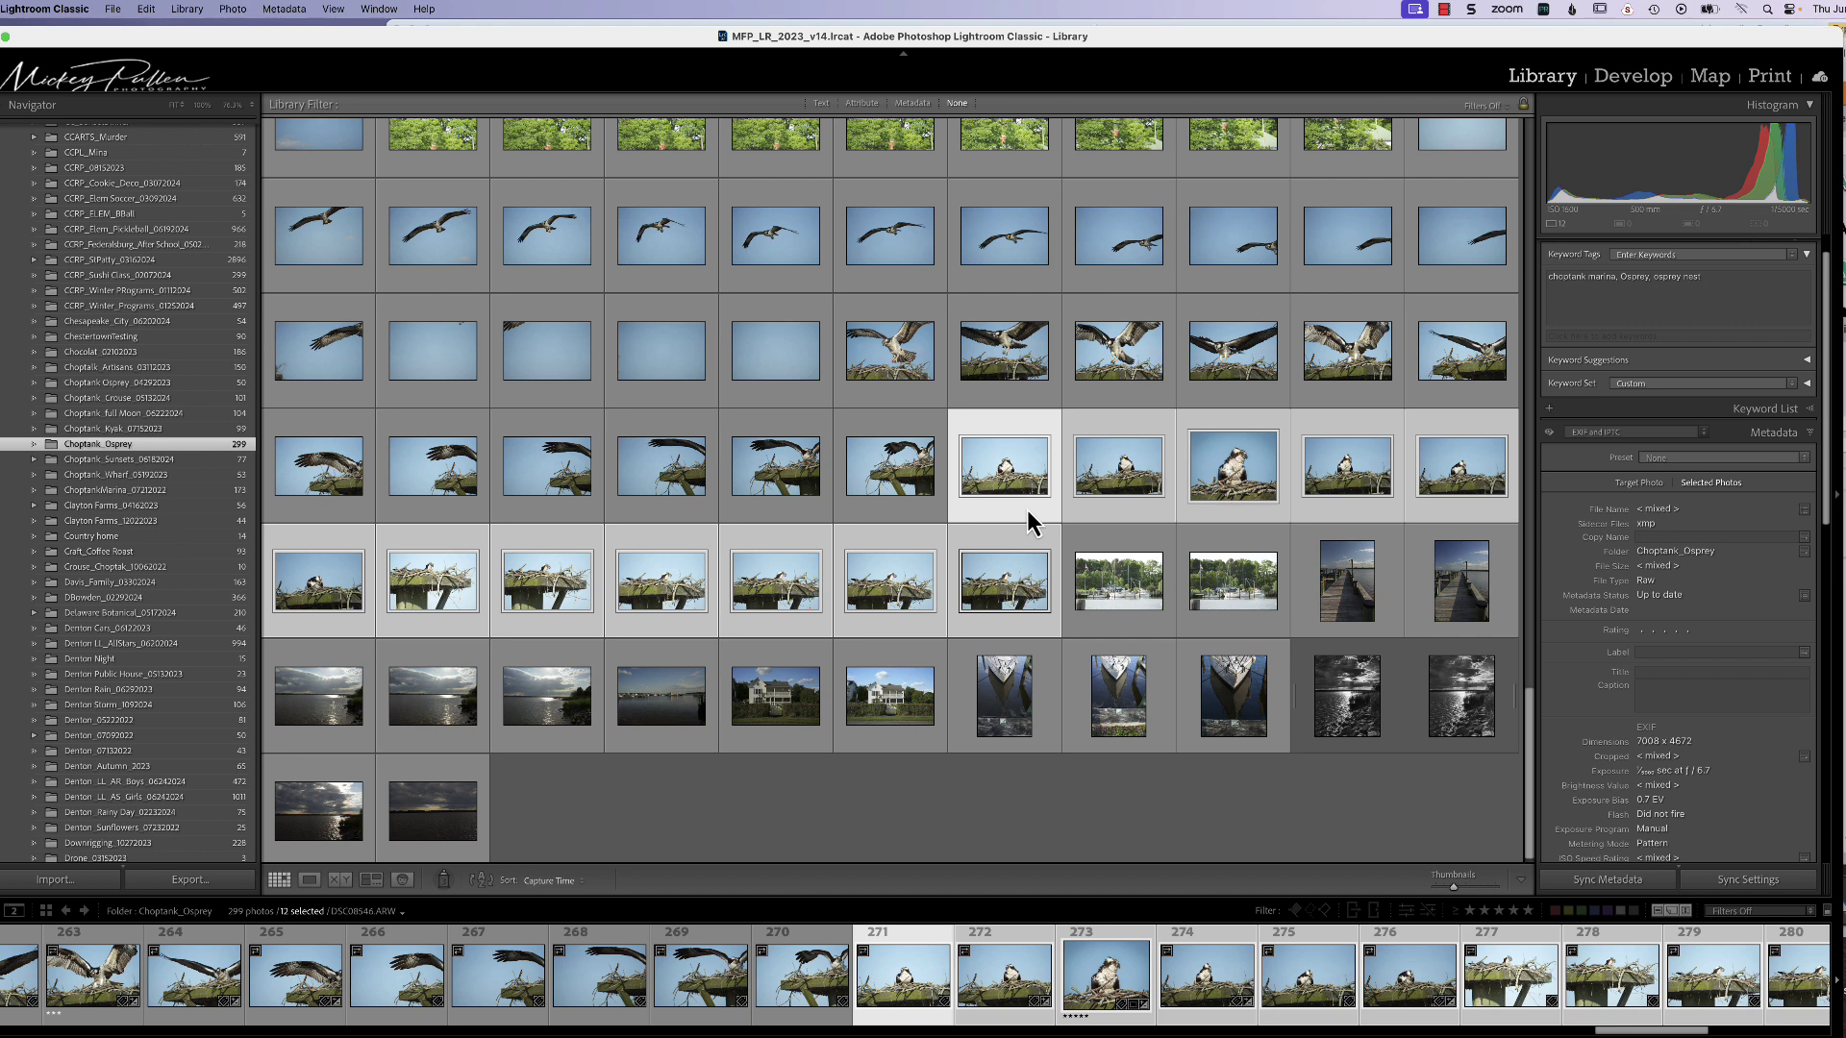
{"action": "left_click", "coordinate": [1091, 543], "text": "super"}
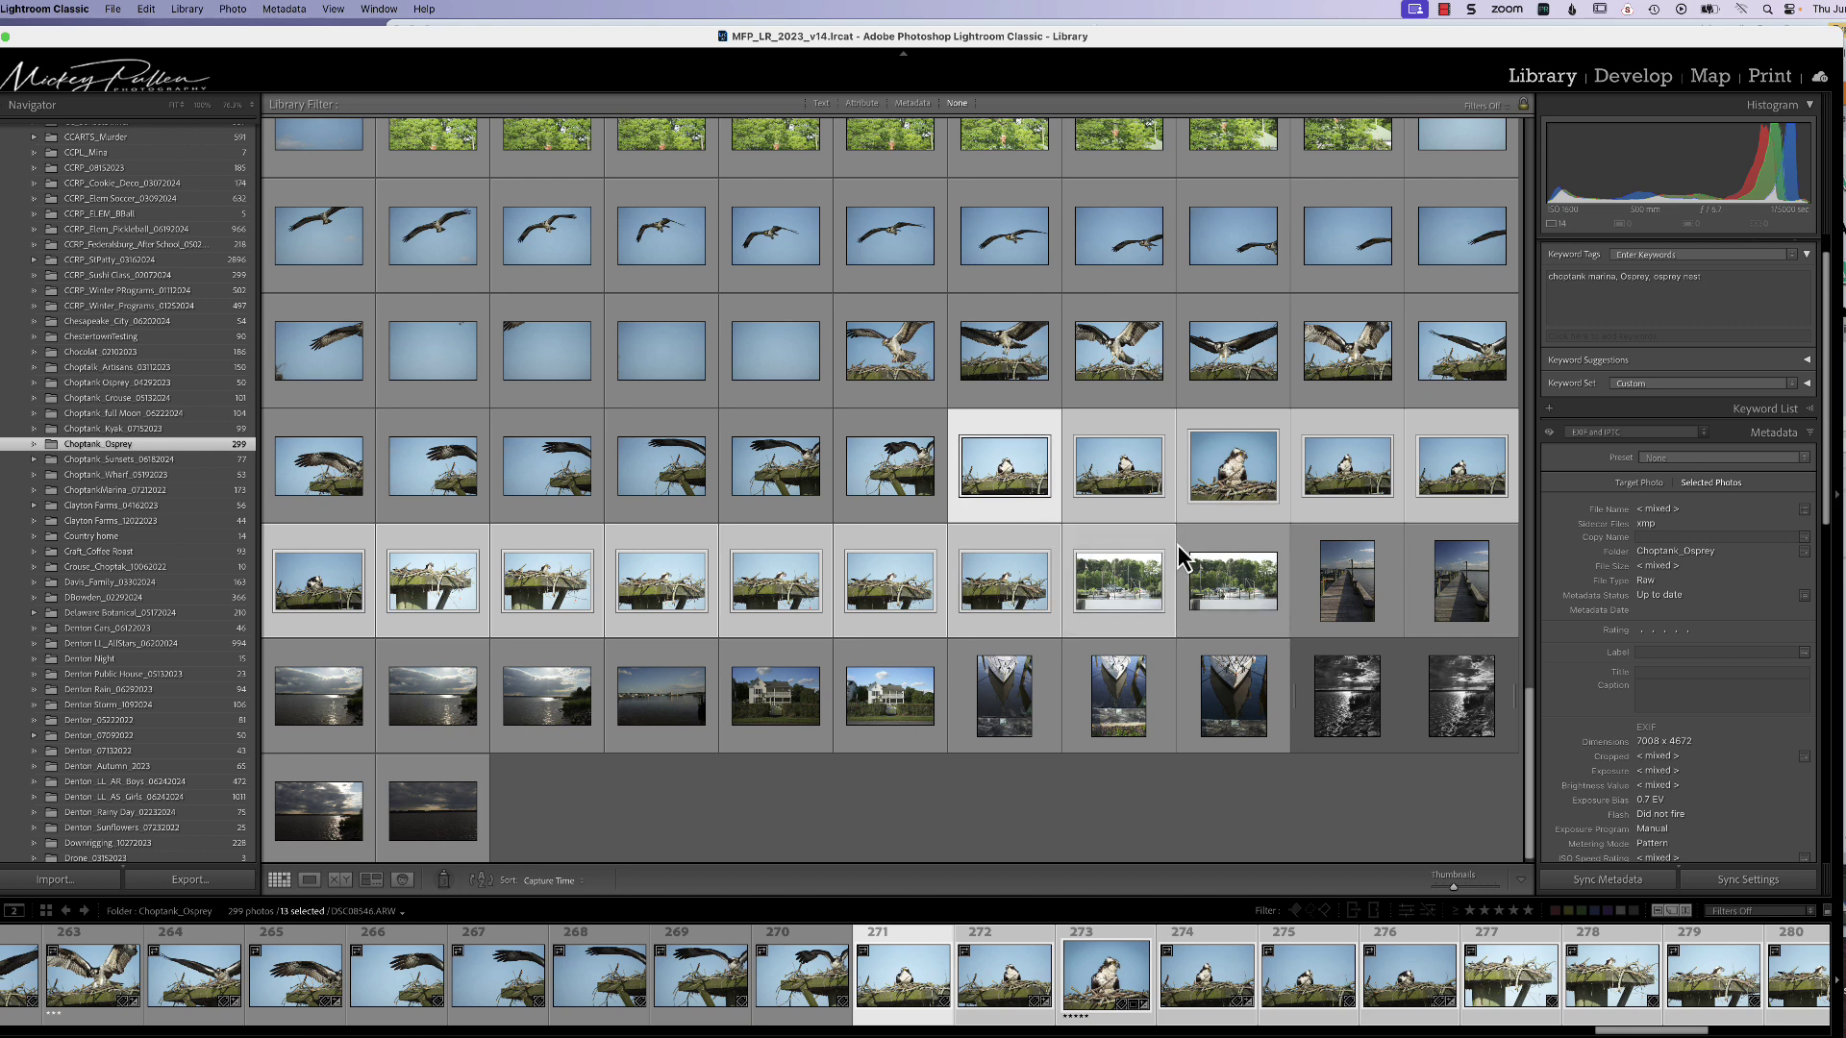
{"action": "left_click", "coordinate": [1135, 550], "text": "super"}
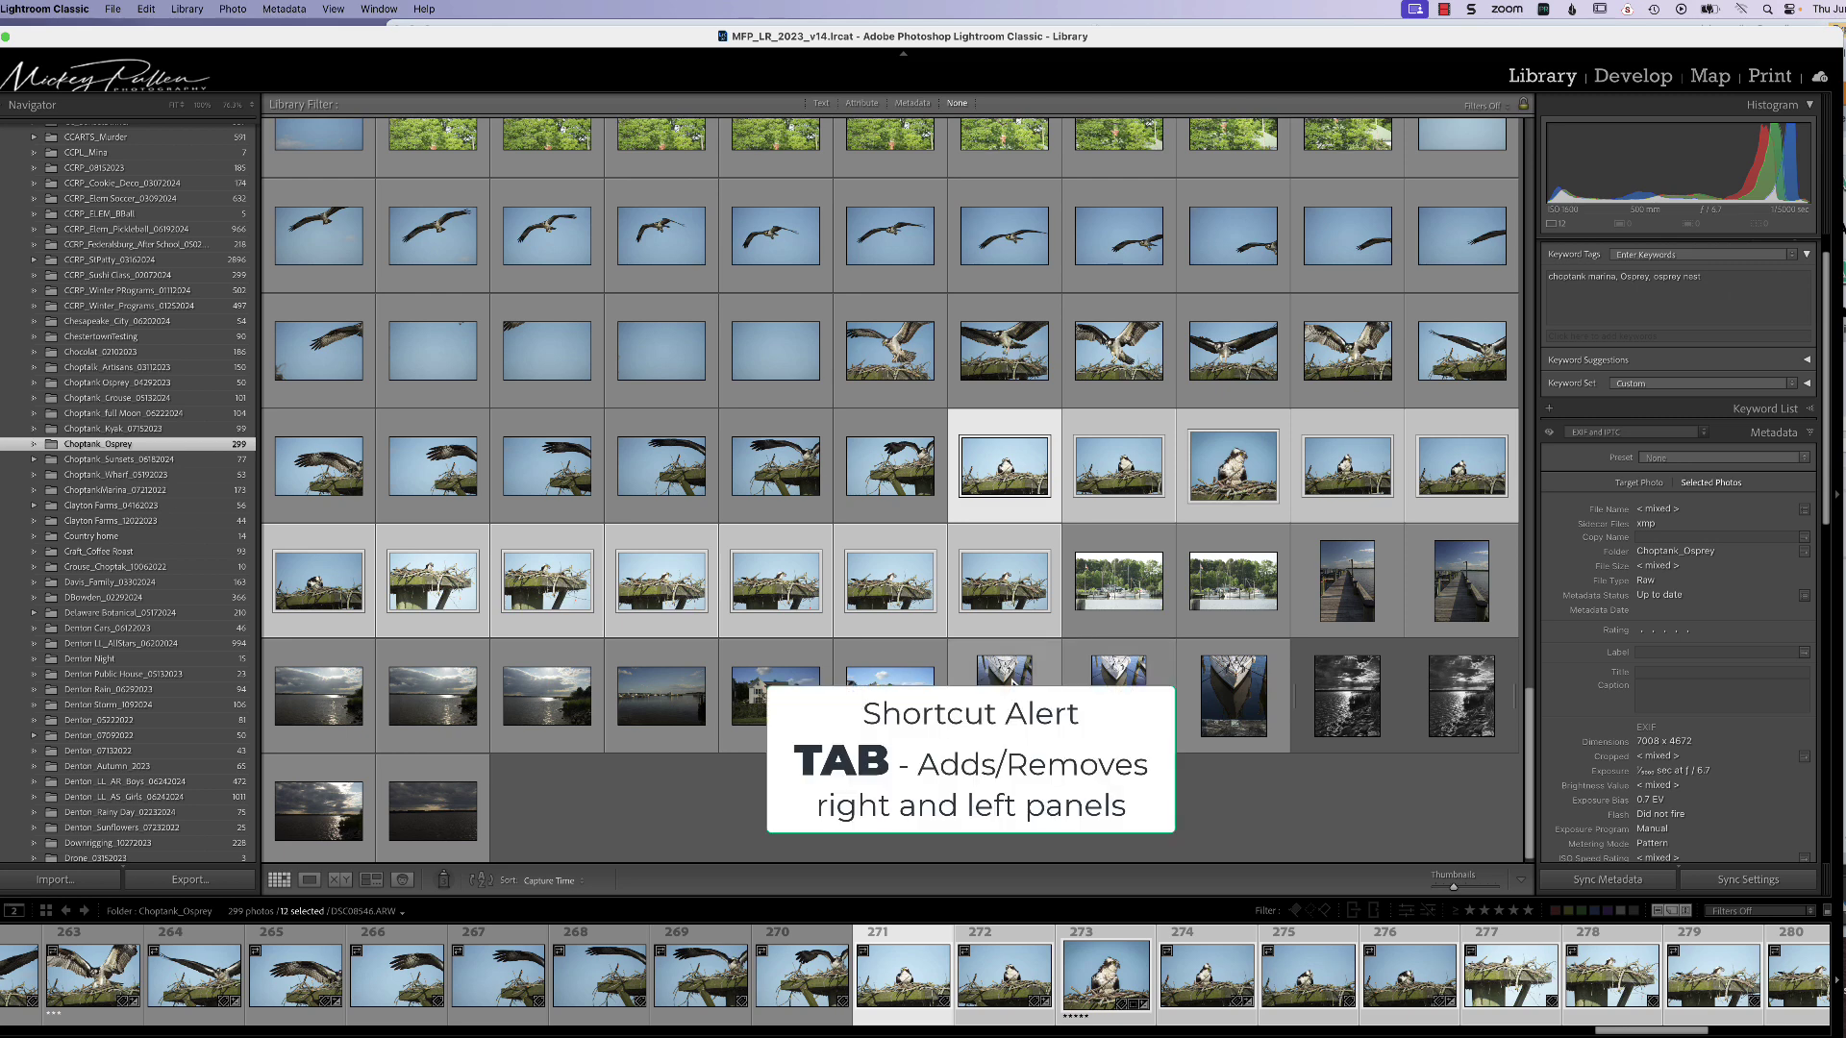
Open the selected osprey photos in Compare view with the side panels hidden.
{"action": "key", "text": "Tab"}
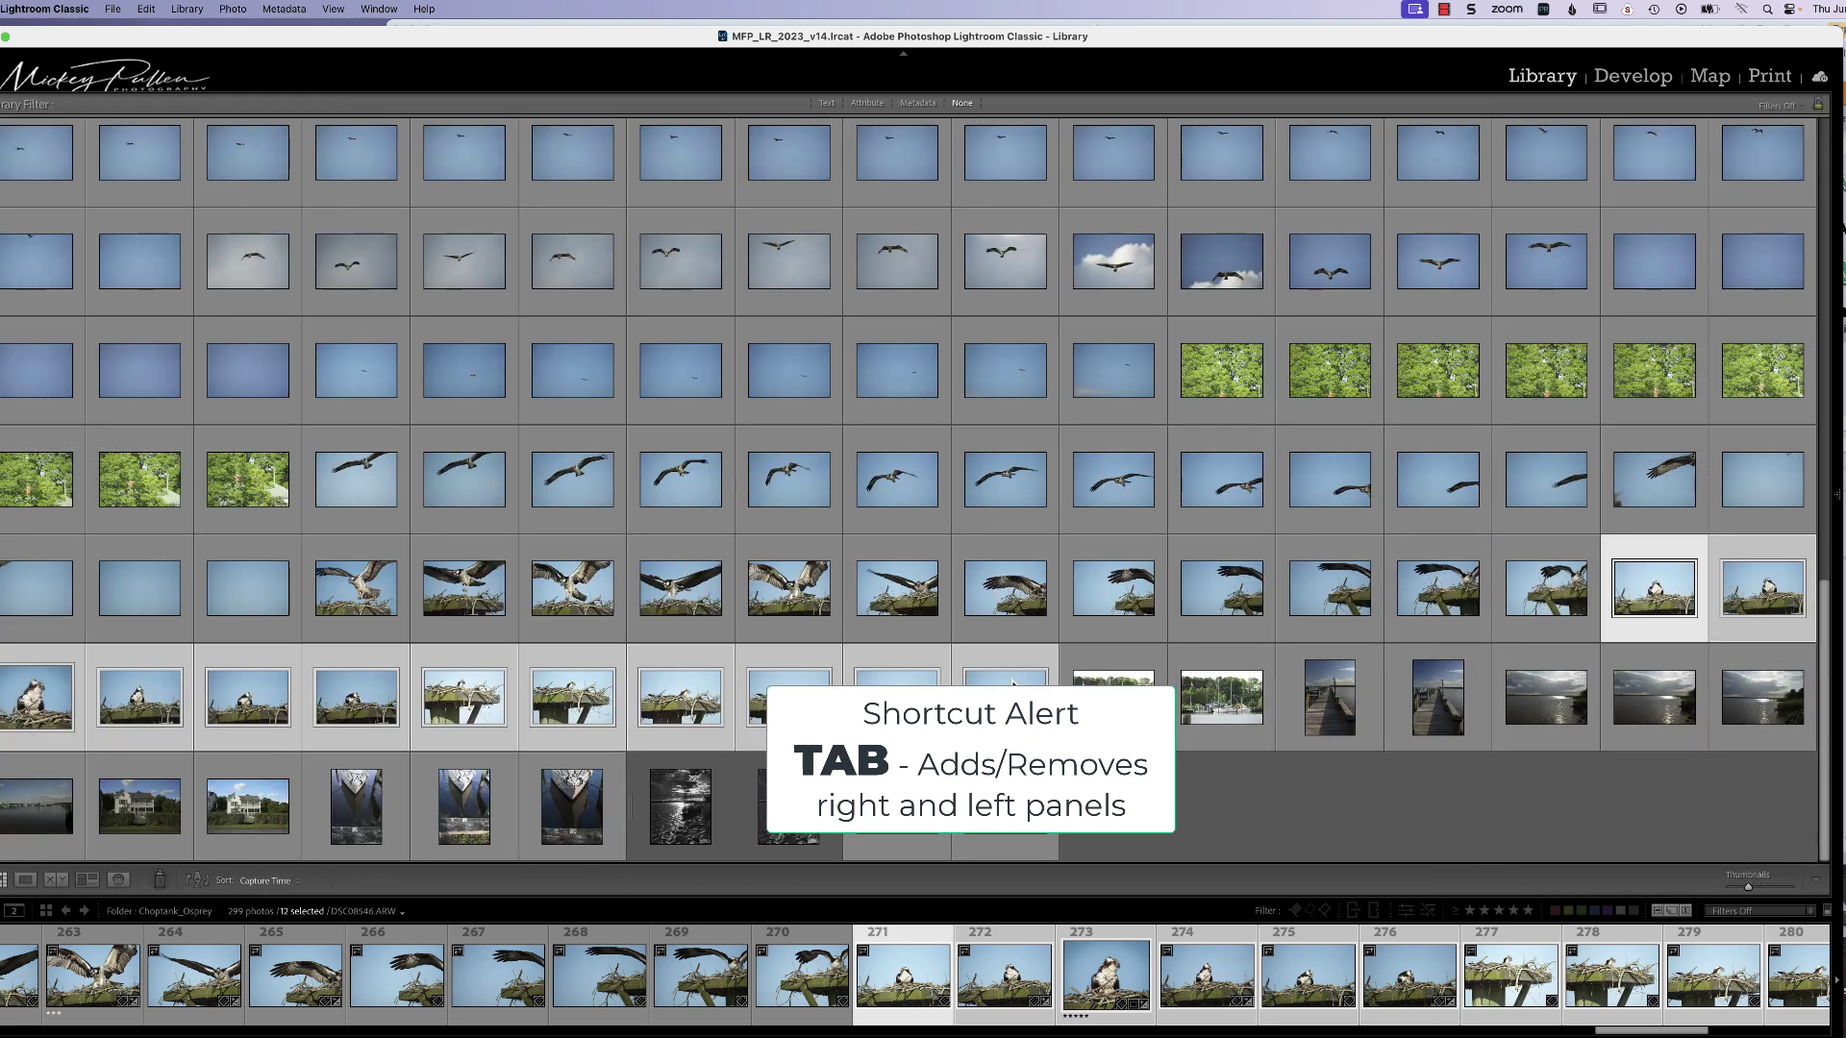
{"action": "key", "text": "Tab"}
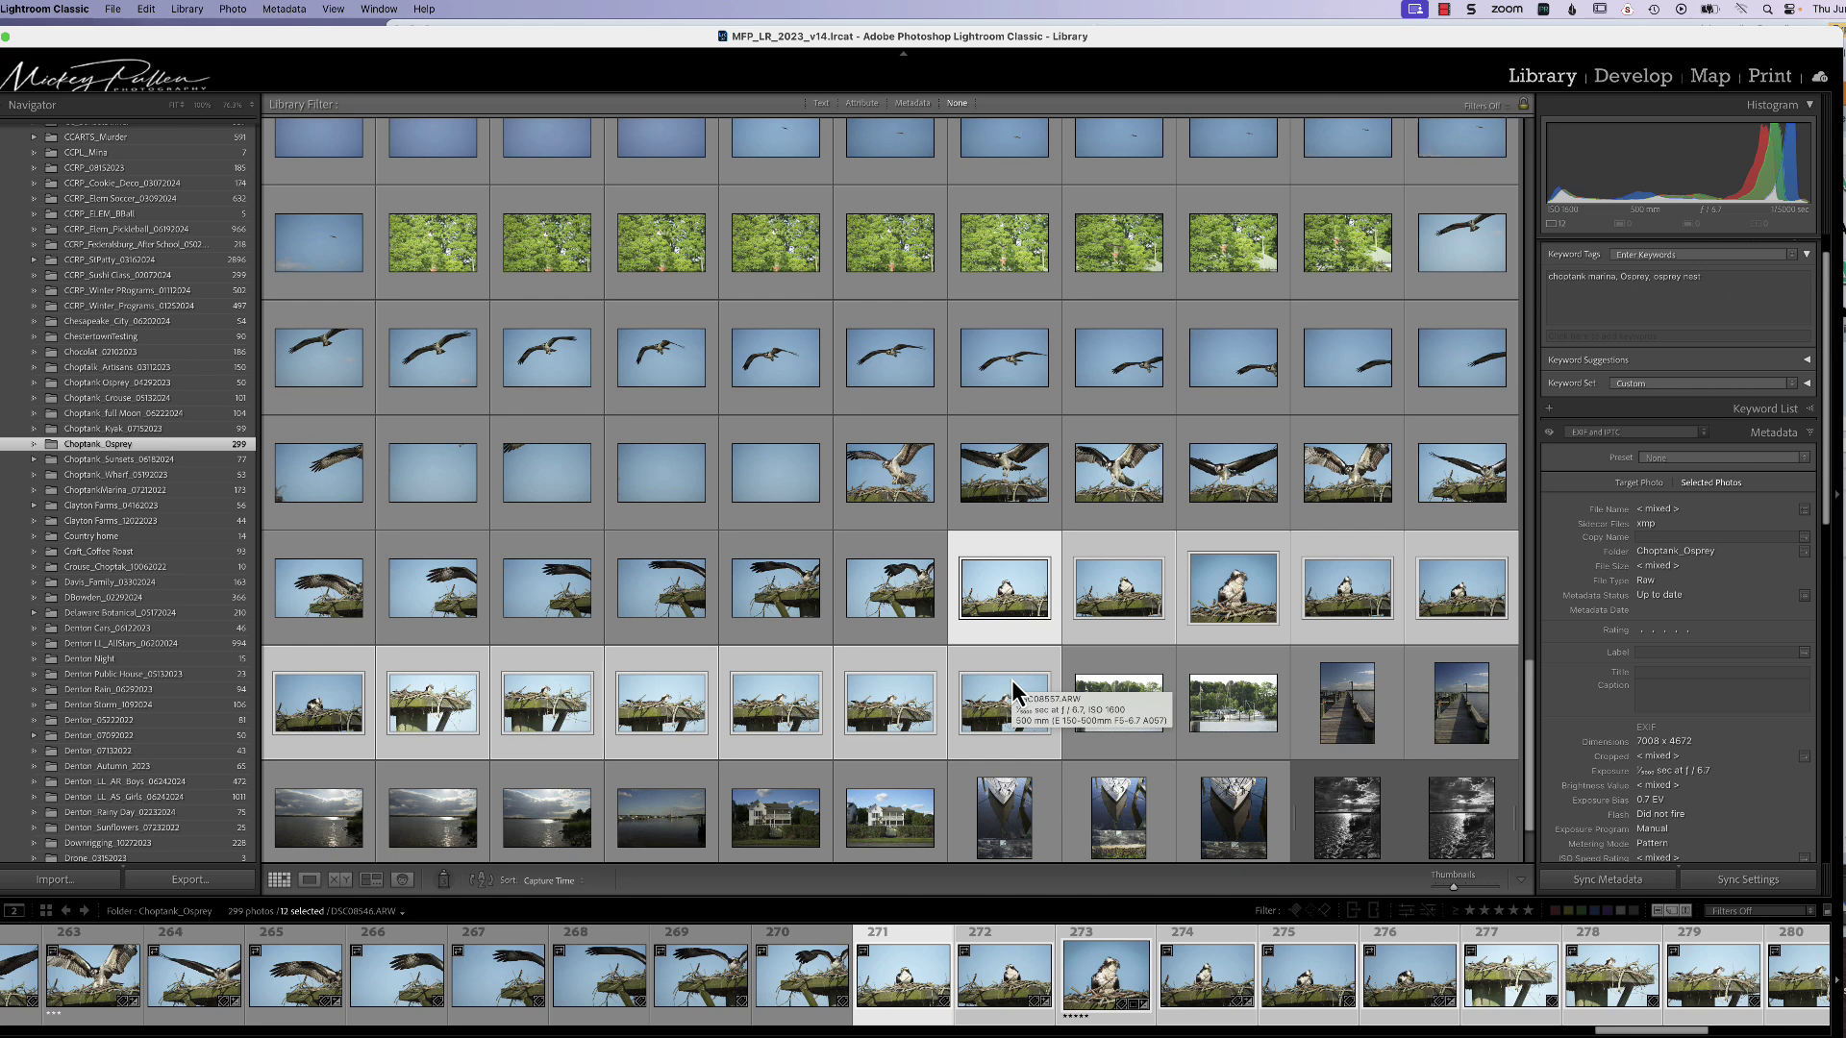
{"action": "left_click", "coordinate": [343, 881]}
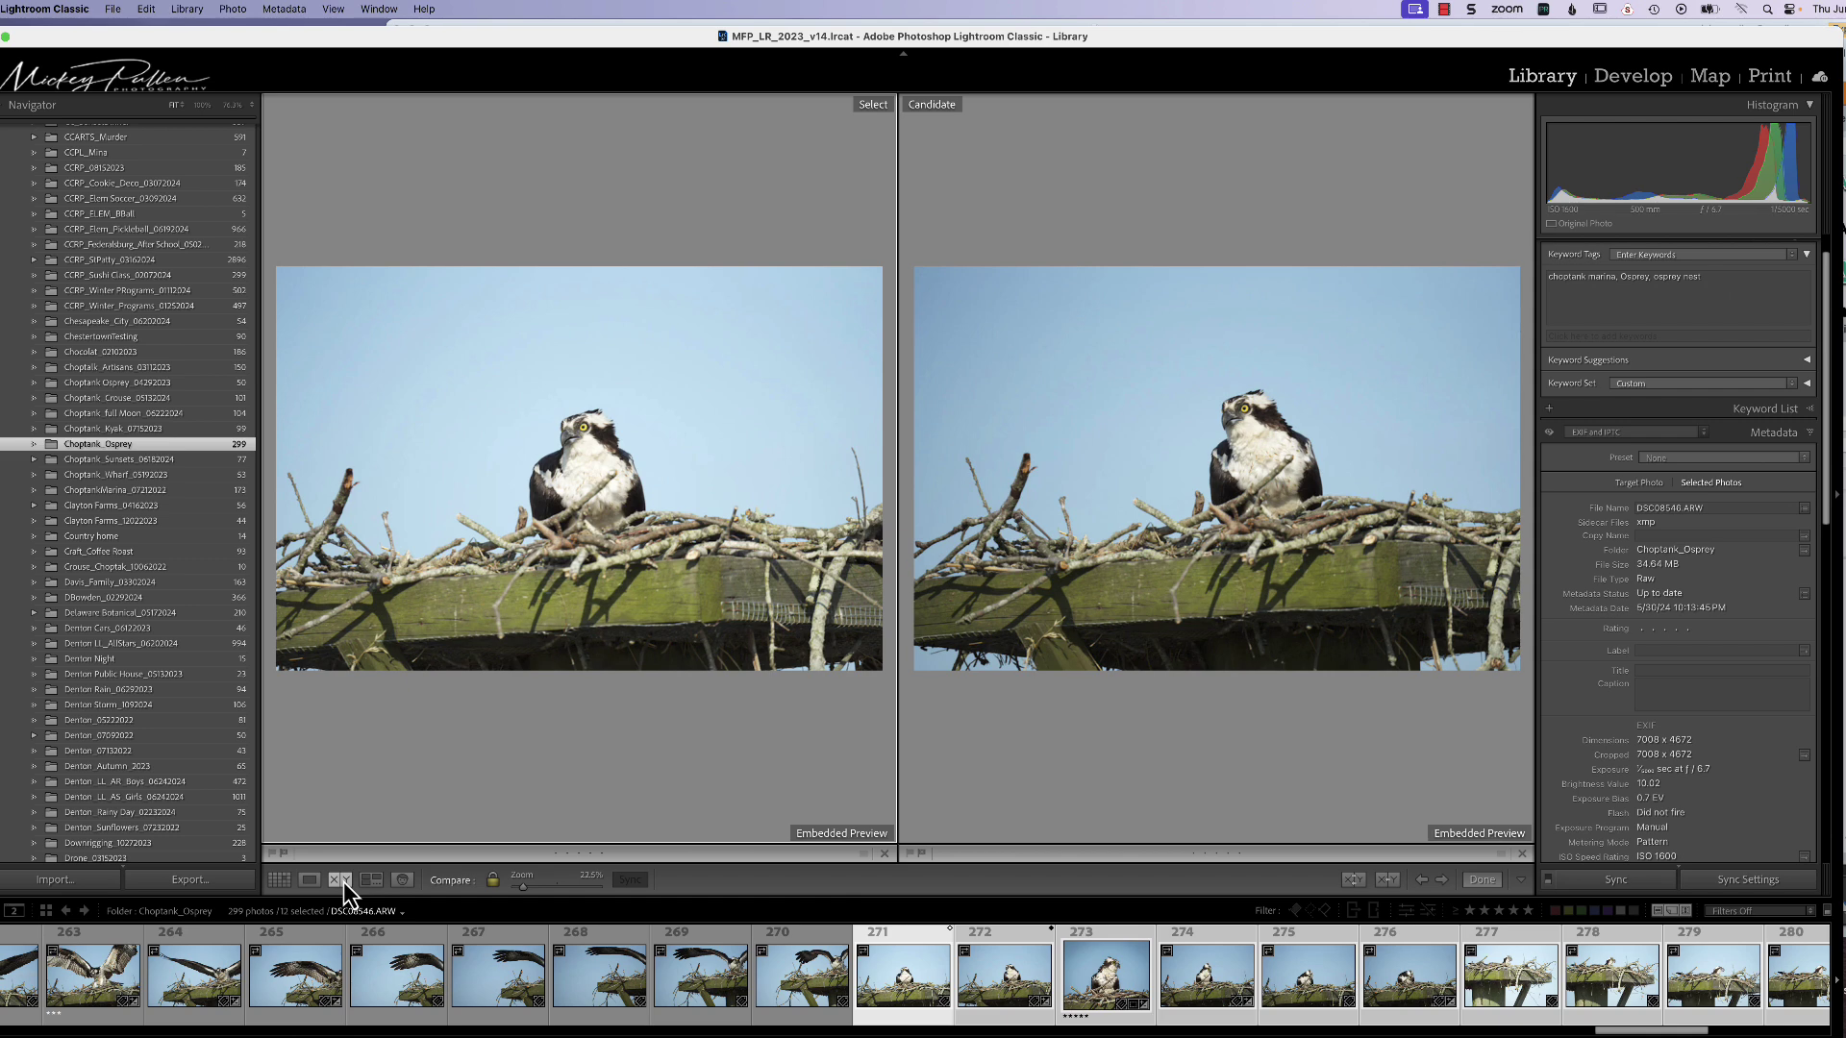
{"action": "scroll", "coordinate": [745, 976], "scroll_direction": "right", "scroll_amount": 2}
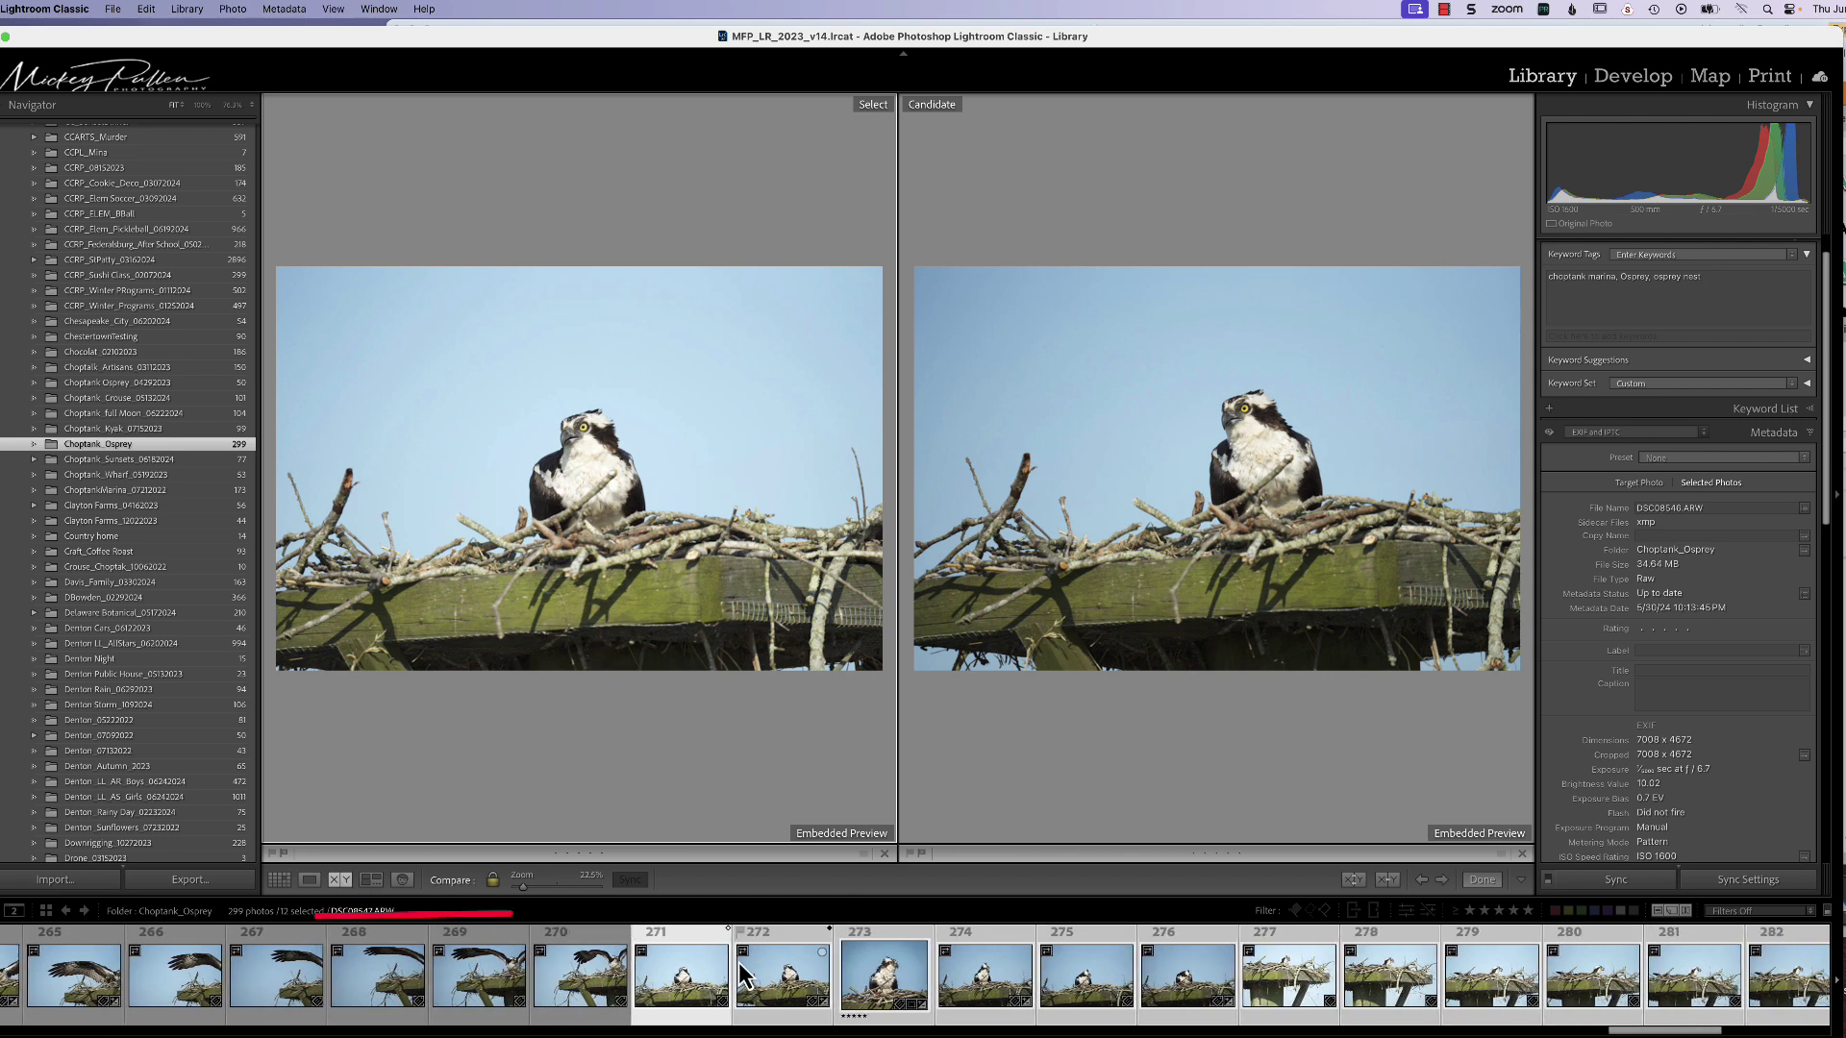
{"action": "scroll", "coordinate": [745, 976], "scroll_direction": "right", "scroll_amount": 4}
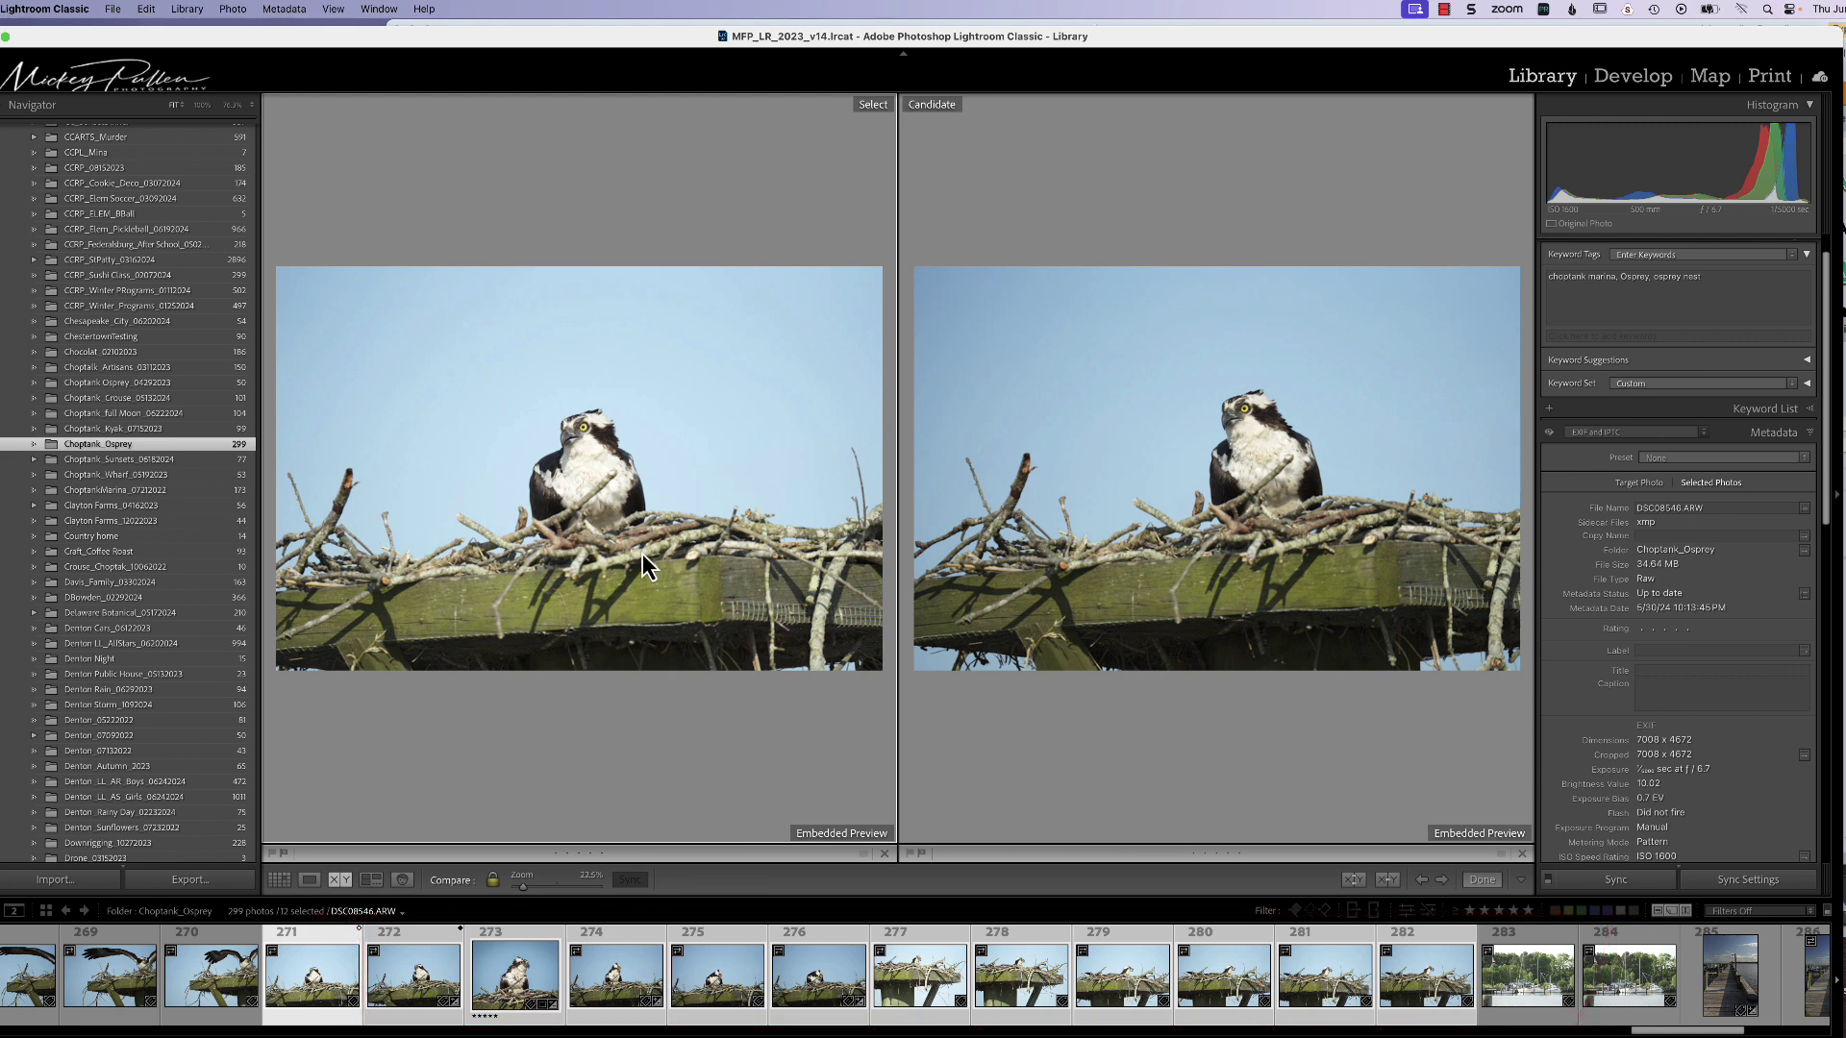
{"action": "key", "text": "Tab"}
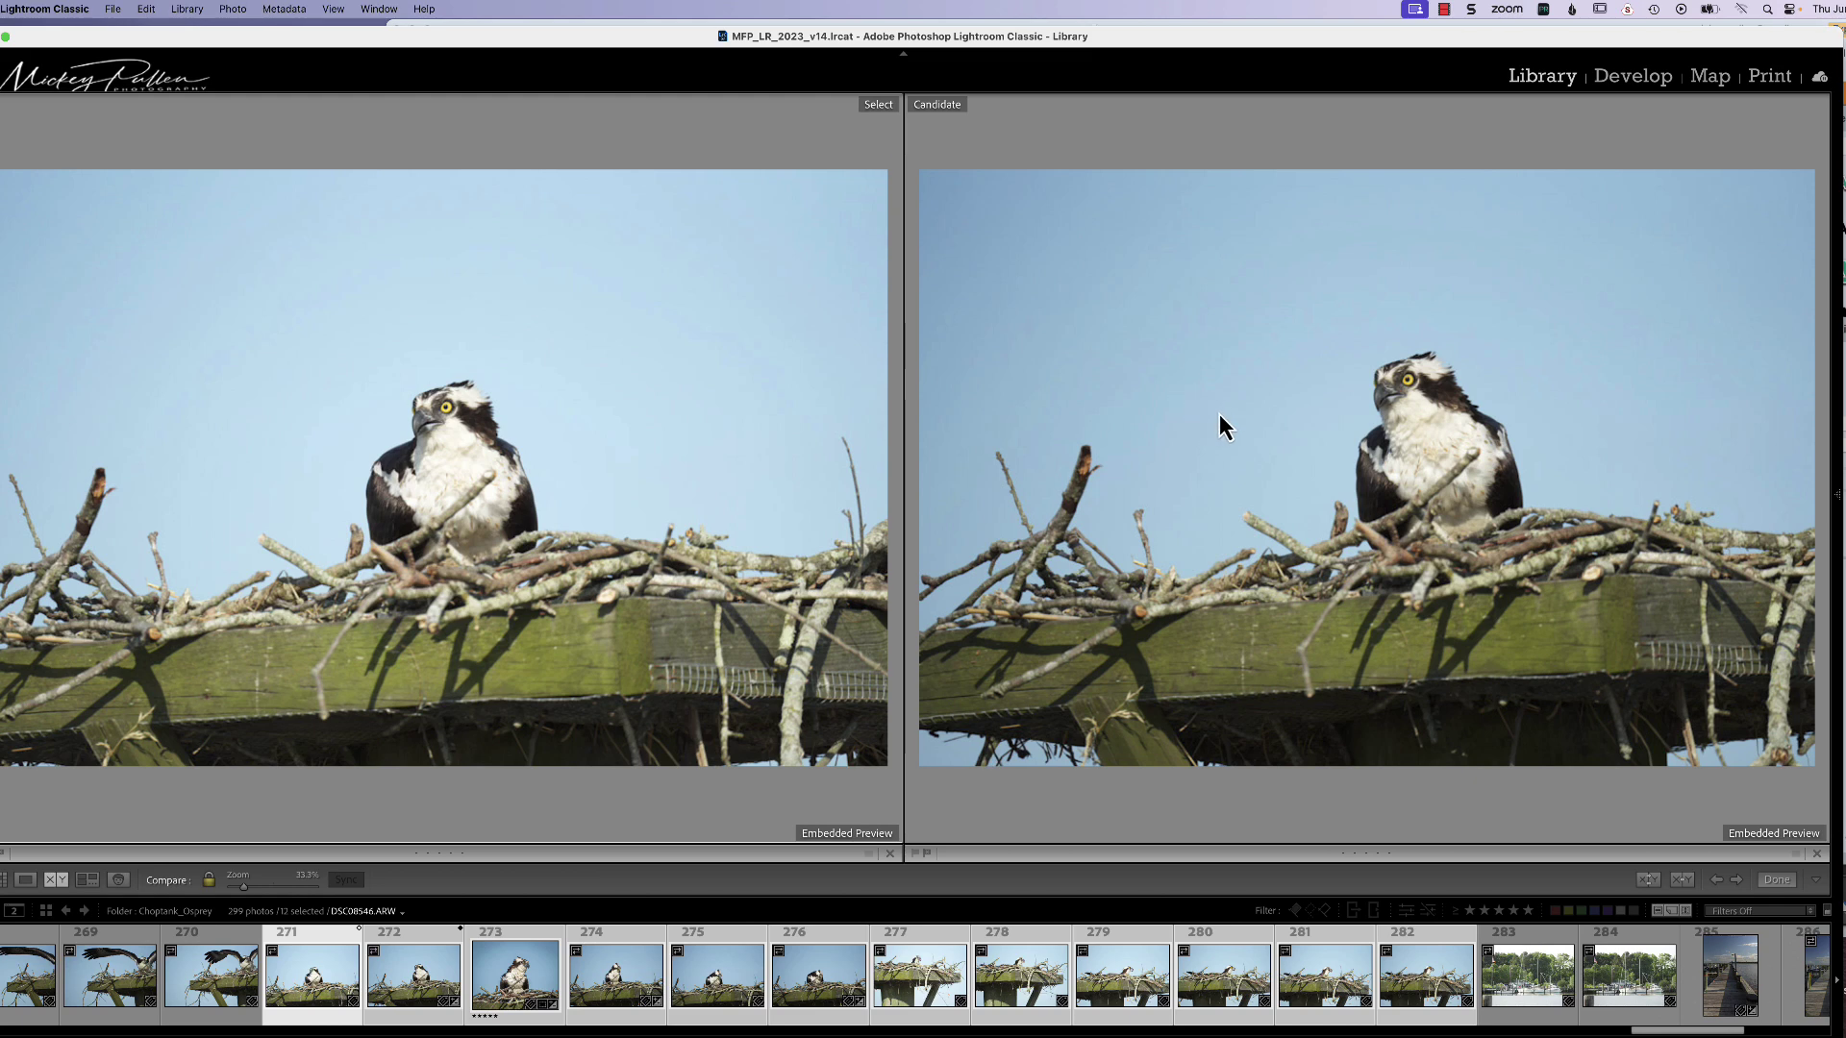
Zoom into both linked osprey photos to compare the birds' details, and zoom back out to the whole frames.
{"action": "mouse_move", "coordinate": [1226, 434]}
{"action": "left_mouse_down"}
{"action": "mouse_move", "coordinate": [681, 414]}
{"action": "mouse_move", "coordinate": [658, 396]}
{"action": "left_mouse_up"}
{"action": "left_click_drag", "start_coordinate": [721, 576], "coordinate": [841, 358]}
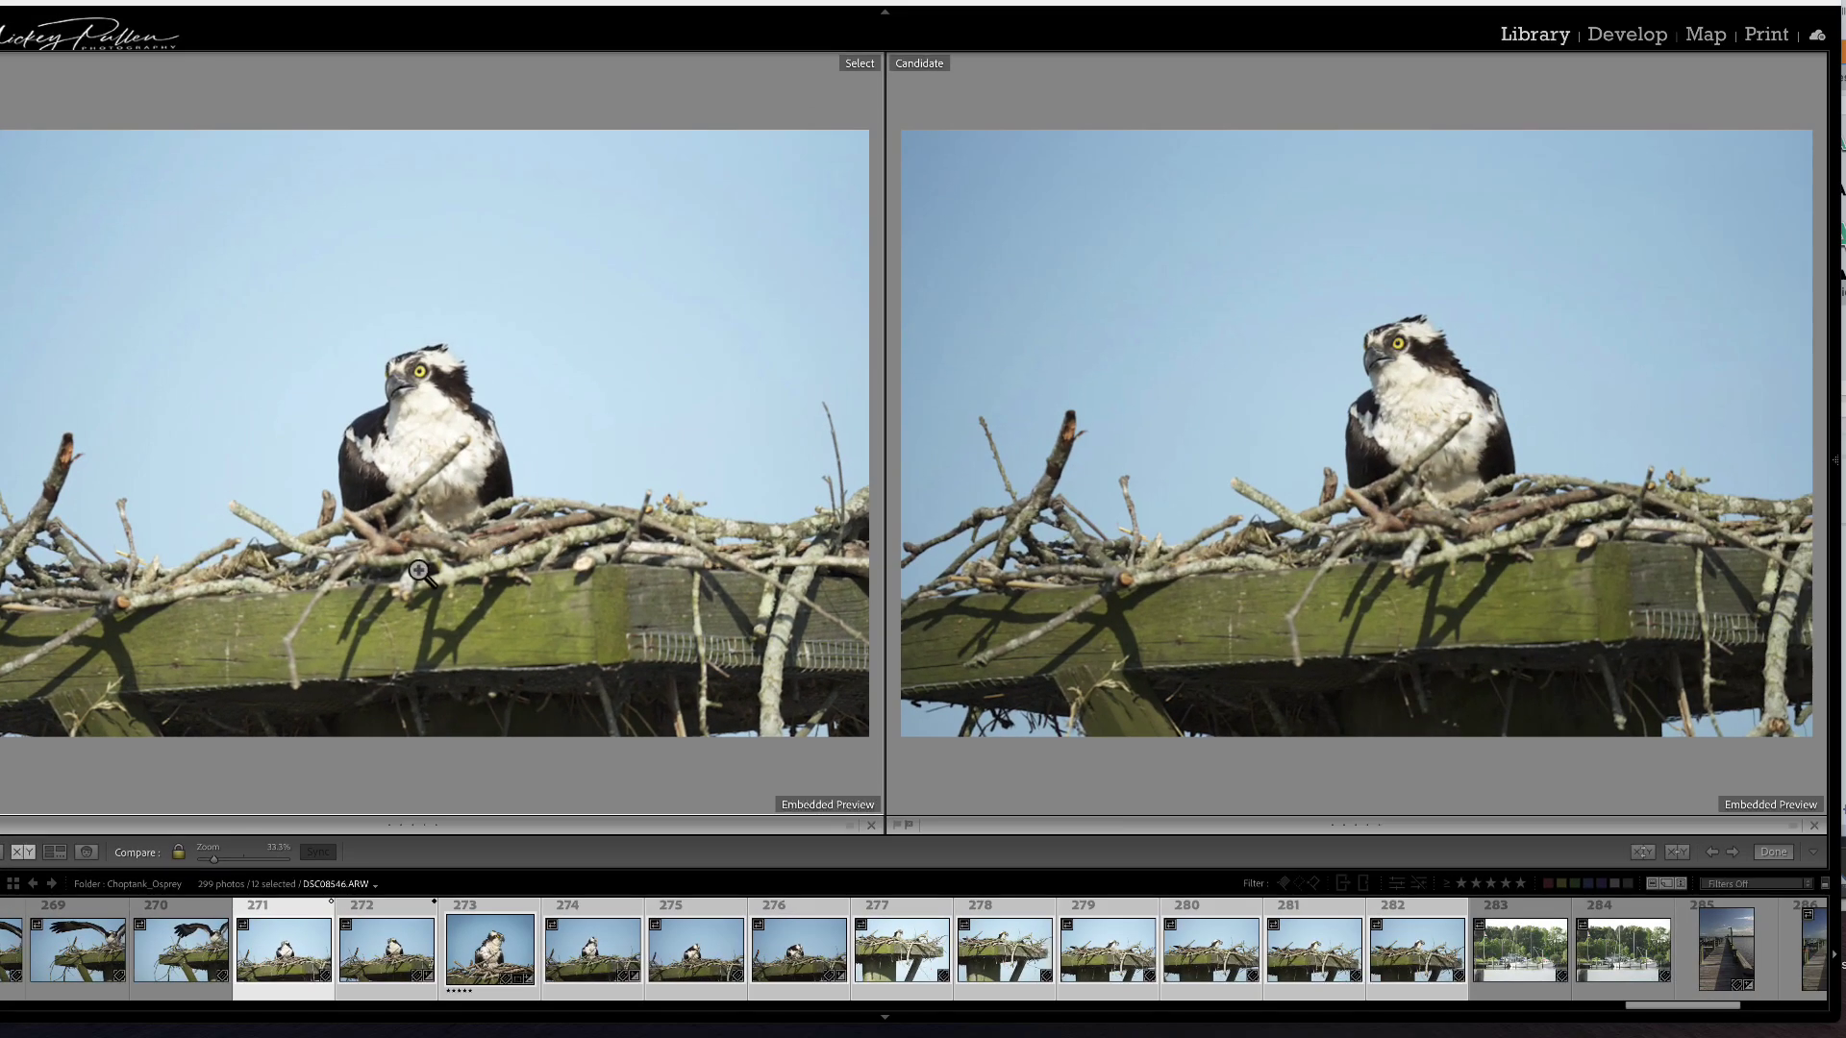
{"action": "left_click", "coordinate": [517, 480]}
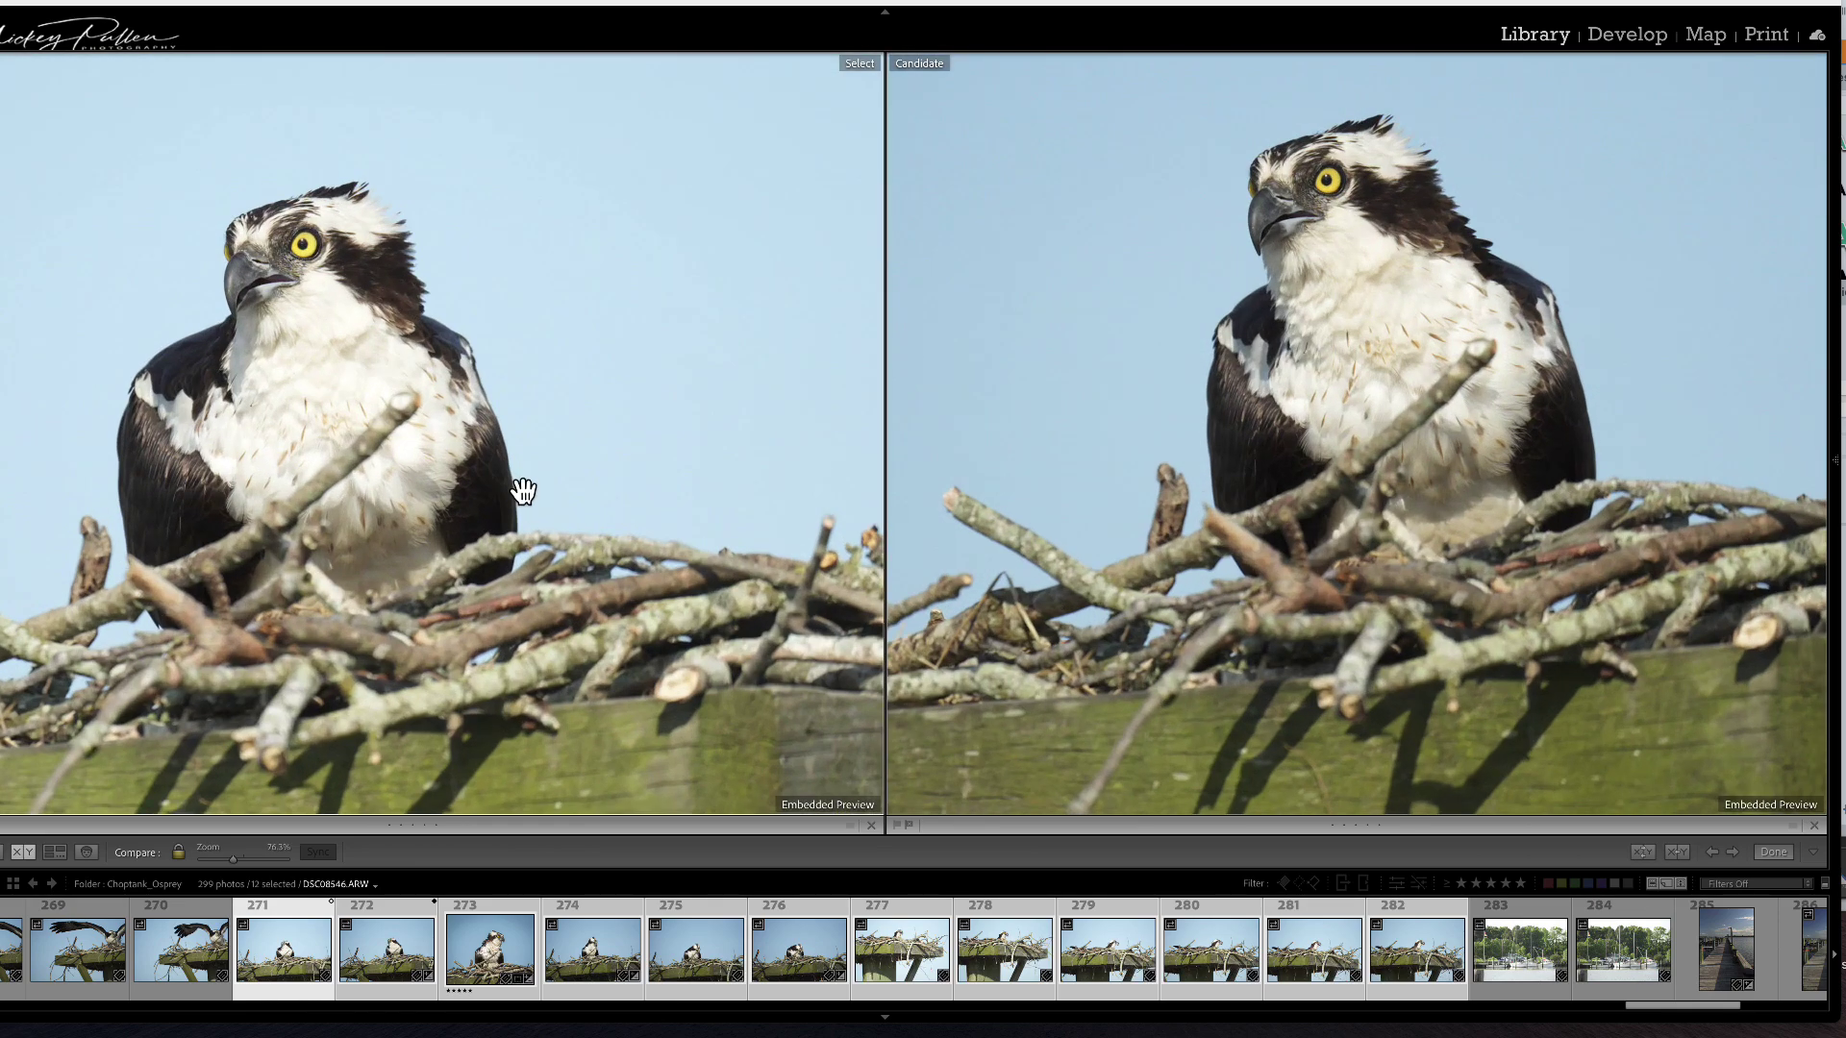
{"action": "mouse_move", "coordinate": [234, 862]}
{"action": "left_mouse_down"}
{"action": "mouse_move", "coordinate": [250, 861]}
{"action": "mouse_move", "coordinate": [232, 863]}
{"action": "left_mouse_up"}
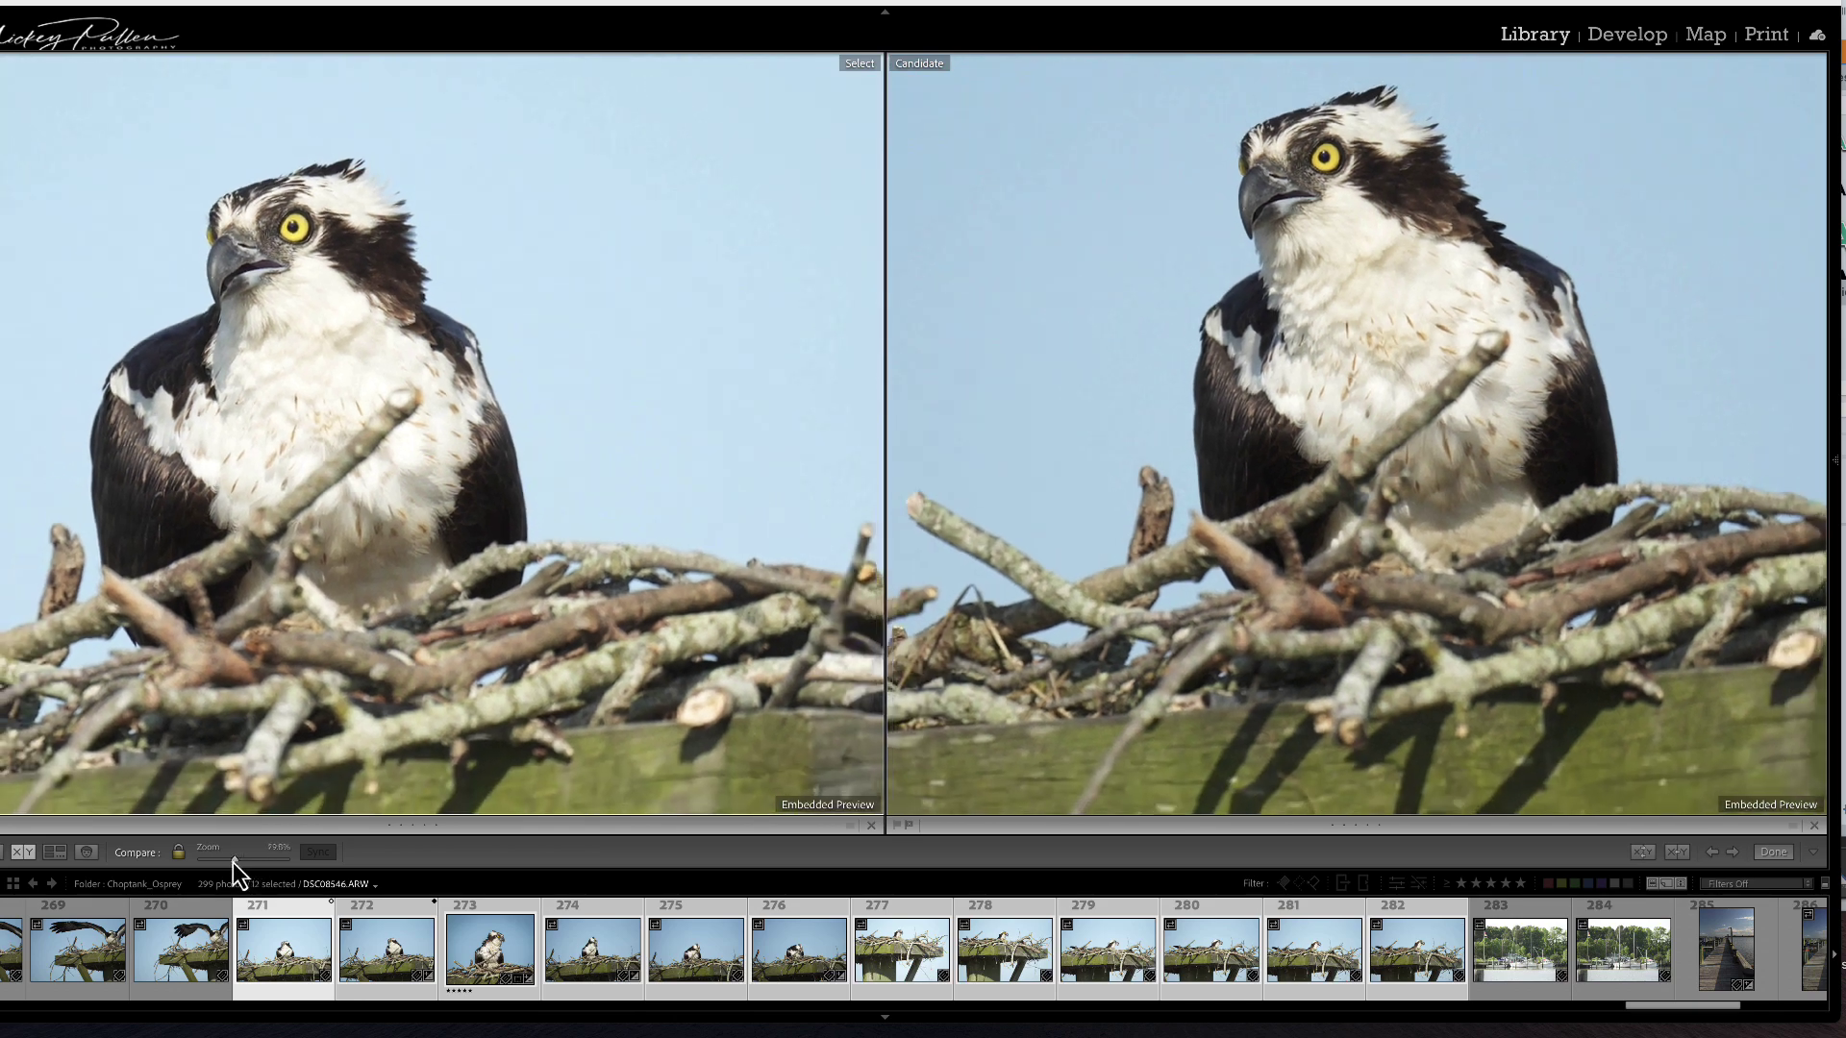
{"action": "left_click", "coordinate": [453, 522]}
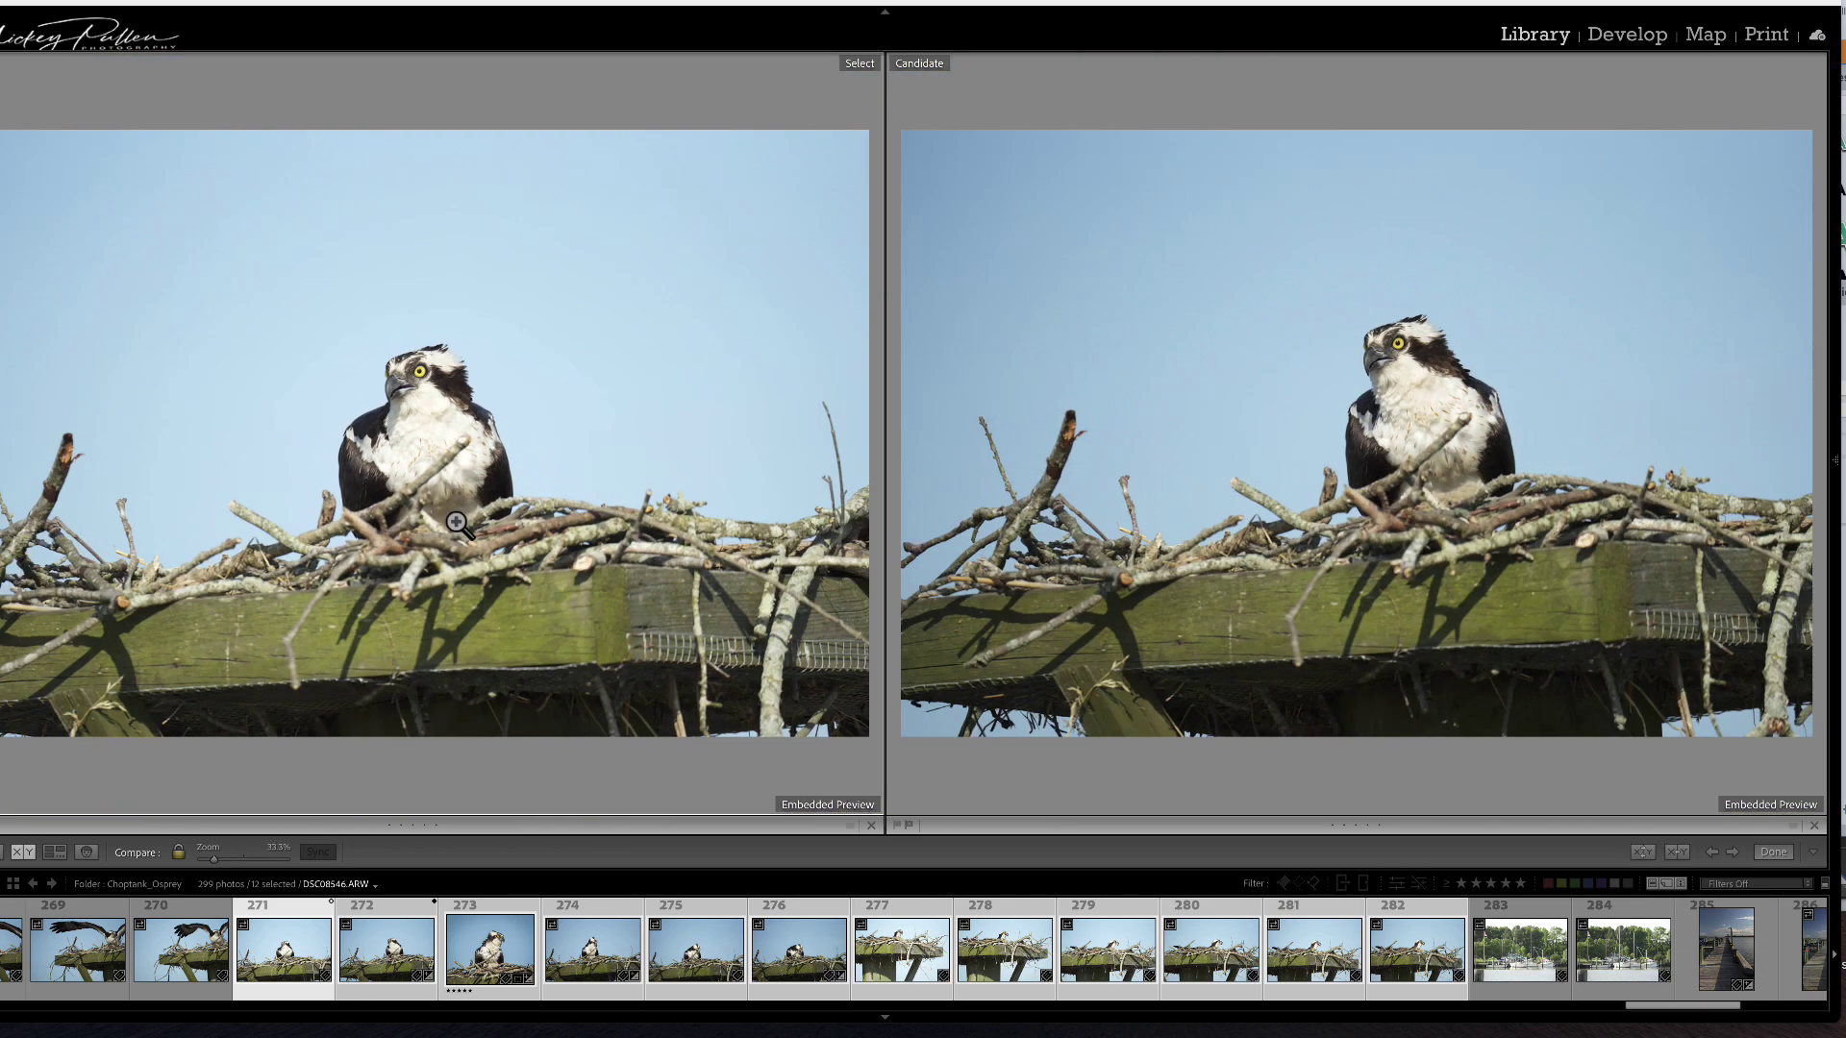
{"action": "left_click", "coordinate": [424, 442]}
{"action": "left_click_drag", "start_coordinate": [424, 441], "coordinate": [423, 378]}
{"action": "left_click", "coordinate": [423, 379]}
Unlink the zoom of the two compared photos and magnify and reposition only the Candidate.
{"action": "left_click", "coordinate": [179, 853]}
{"action": "mouse_move", "coordinate": [471, 491]}
{"action": "left_mouse_down"}
{"action": "mouse_move", "coordinate": [386, 384]}
{"action": "mouse_move", "coordinate": [247, 475]}
{"action": "mouse_move", "coordinate": [482, 407]}
{"action": "mouse_move", "coordinate": [497, 505]}
{"action": "left_mouse_up"}
{"action": "left_click", "coordinate": [497, 506]}
{"action": "key", "text": "Right"}
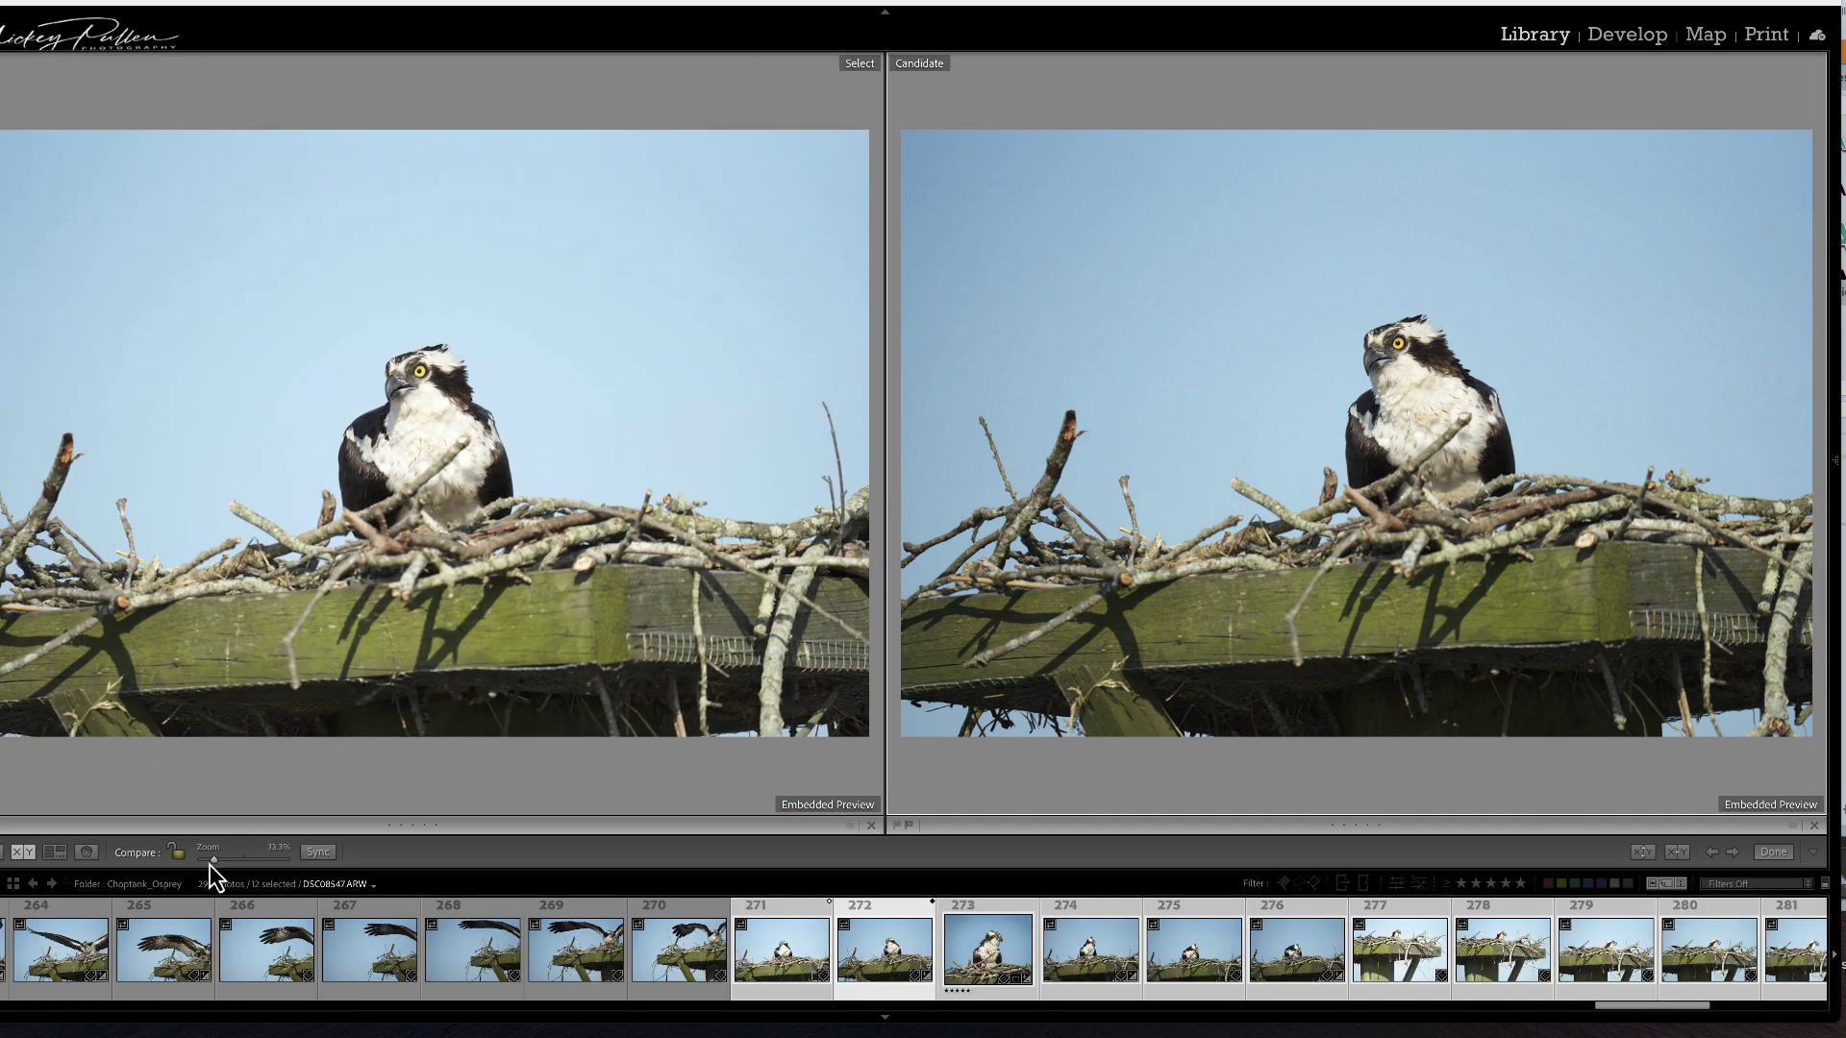
{"action": "left_click_drag", "start_coordinate": [214, 865], "coordinate": [223, 865]}
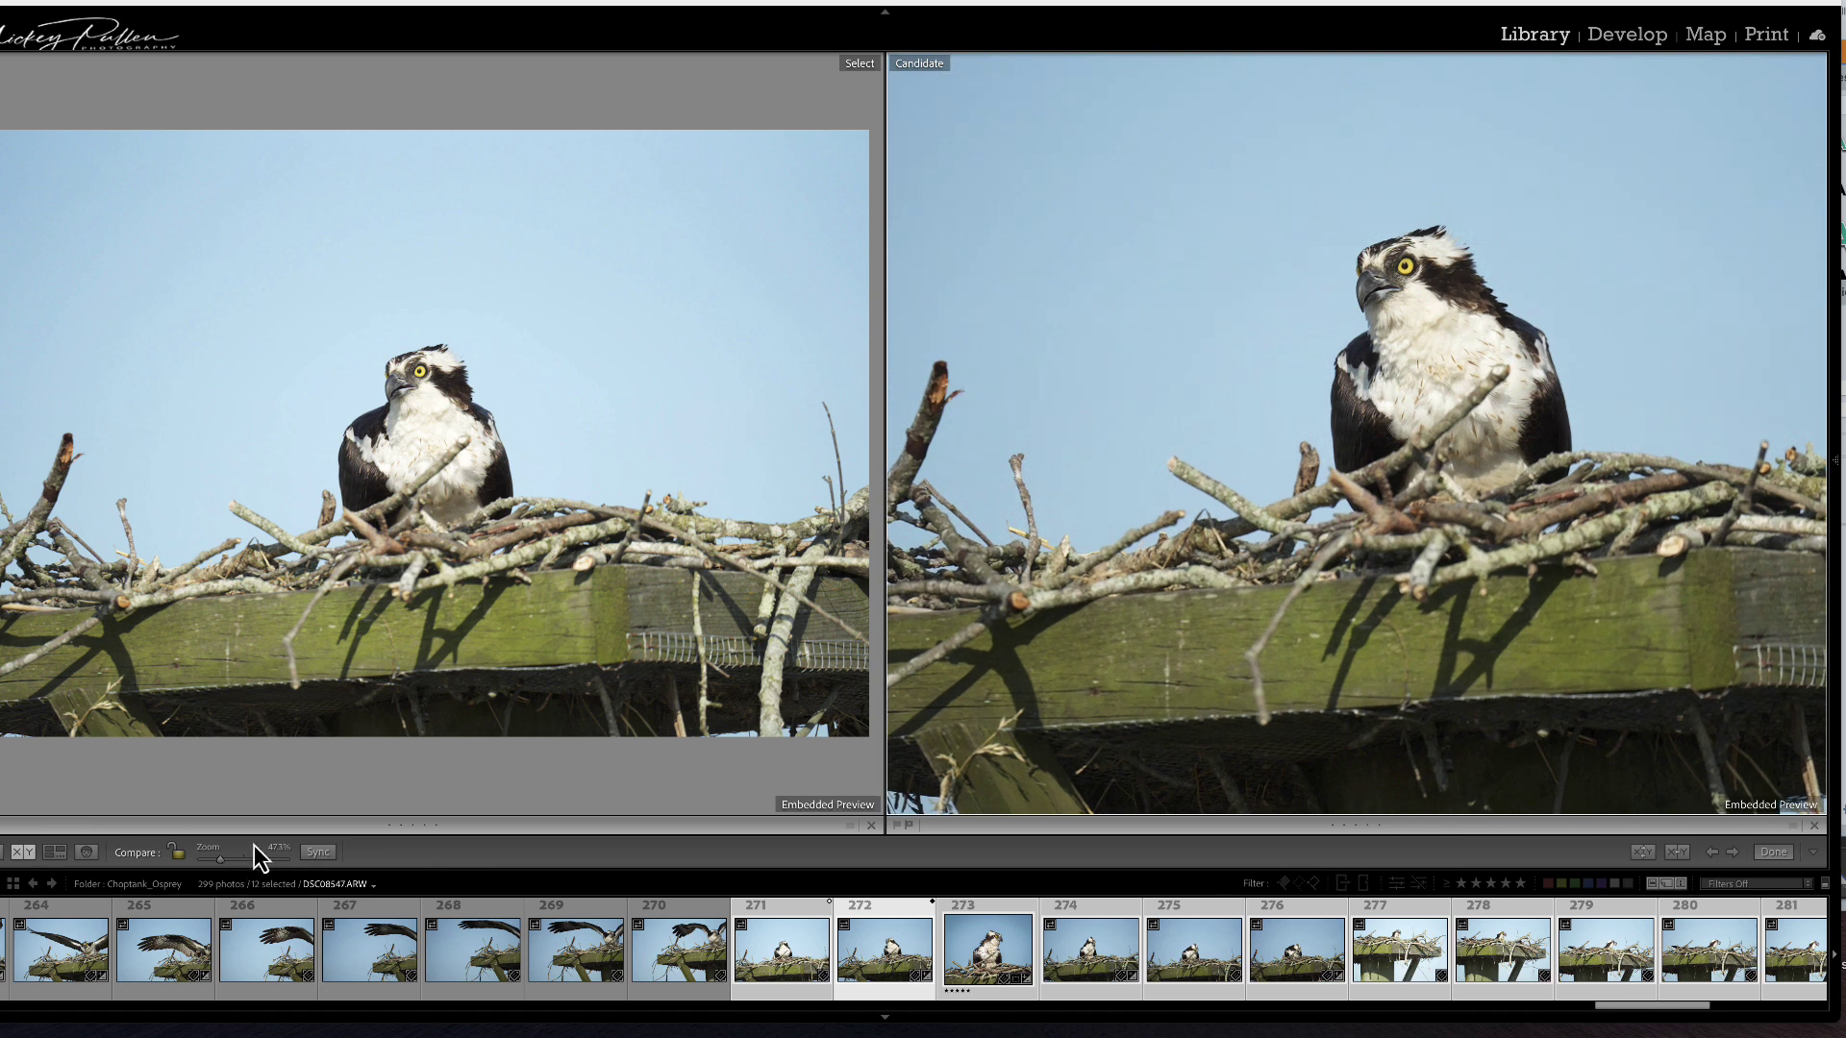
{"action": "key", "text": "ctrl+minus"}
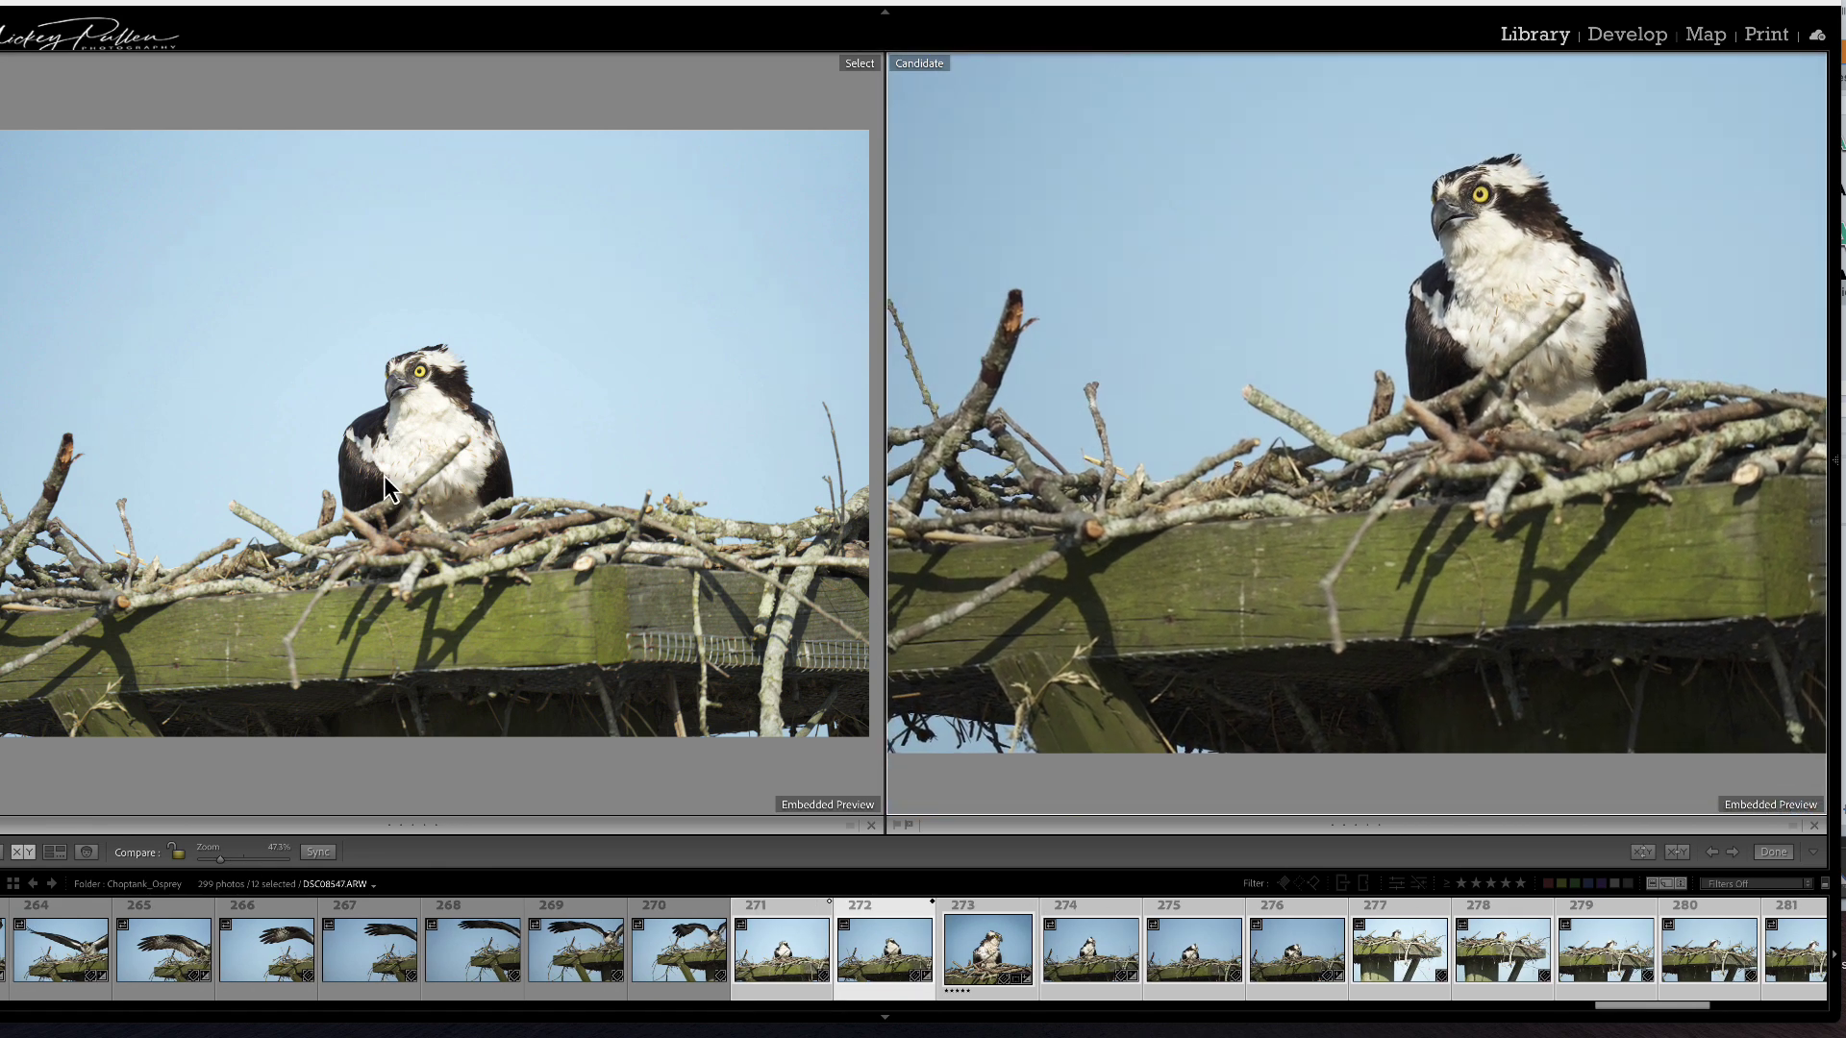
Relink the focus of the two photos, sync the Select's view to the Candidate's, and pan both together.
{"action": "left_click", "coordinate": [178, 855]}
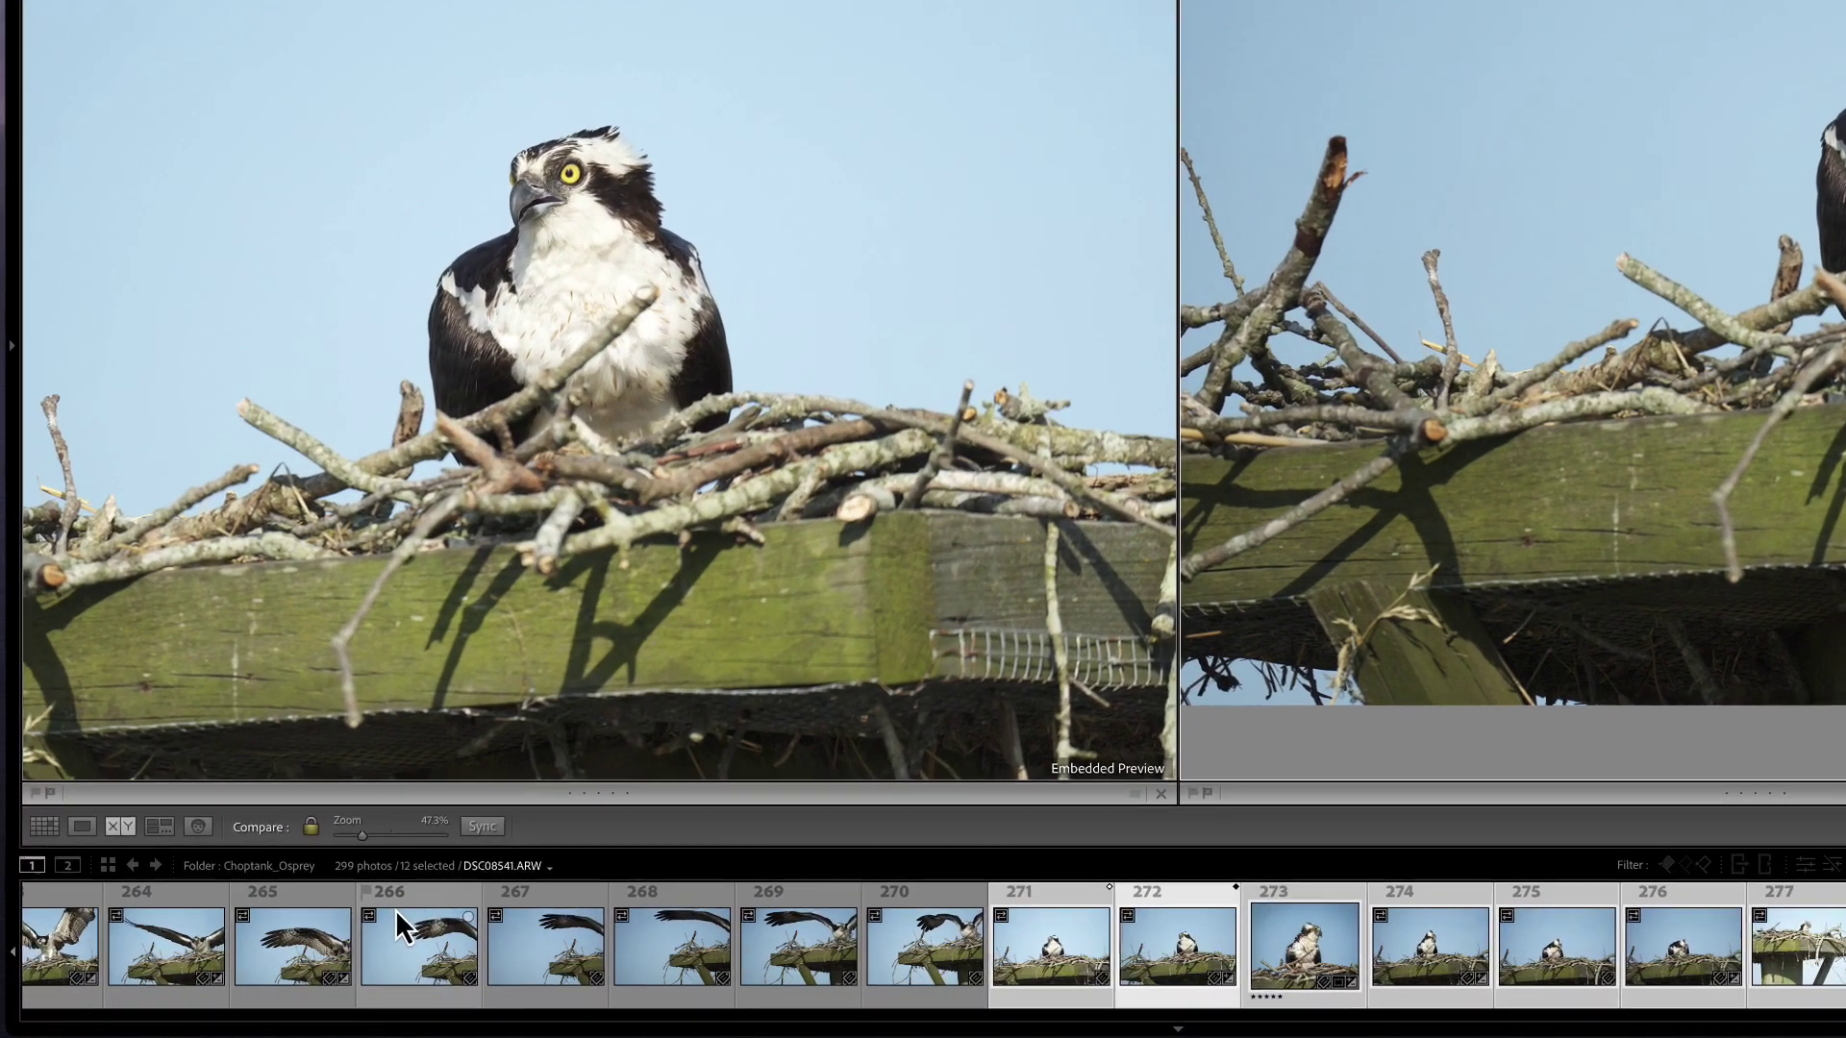
{"action": "left_click", "coordinate": [486, 827]}
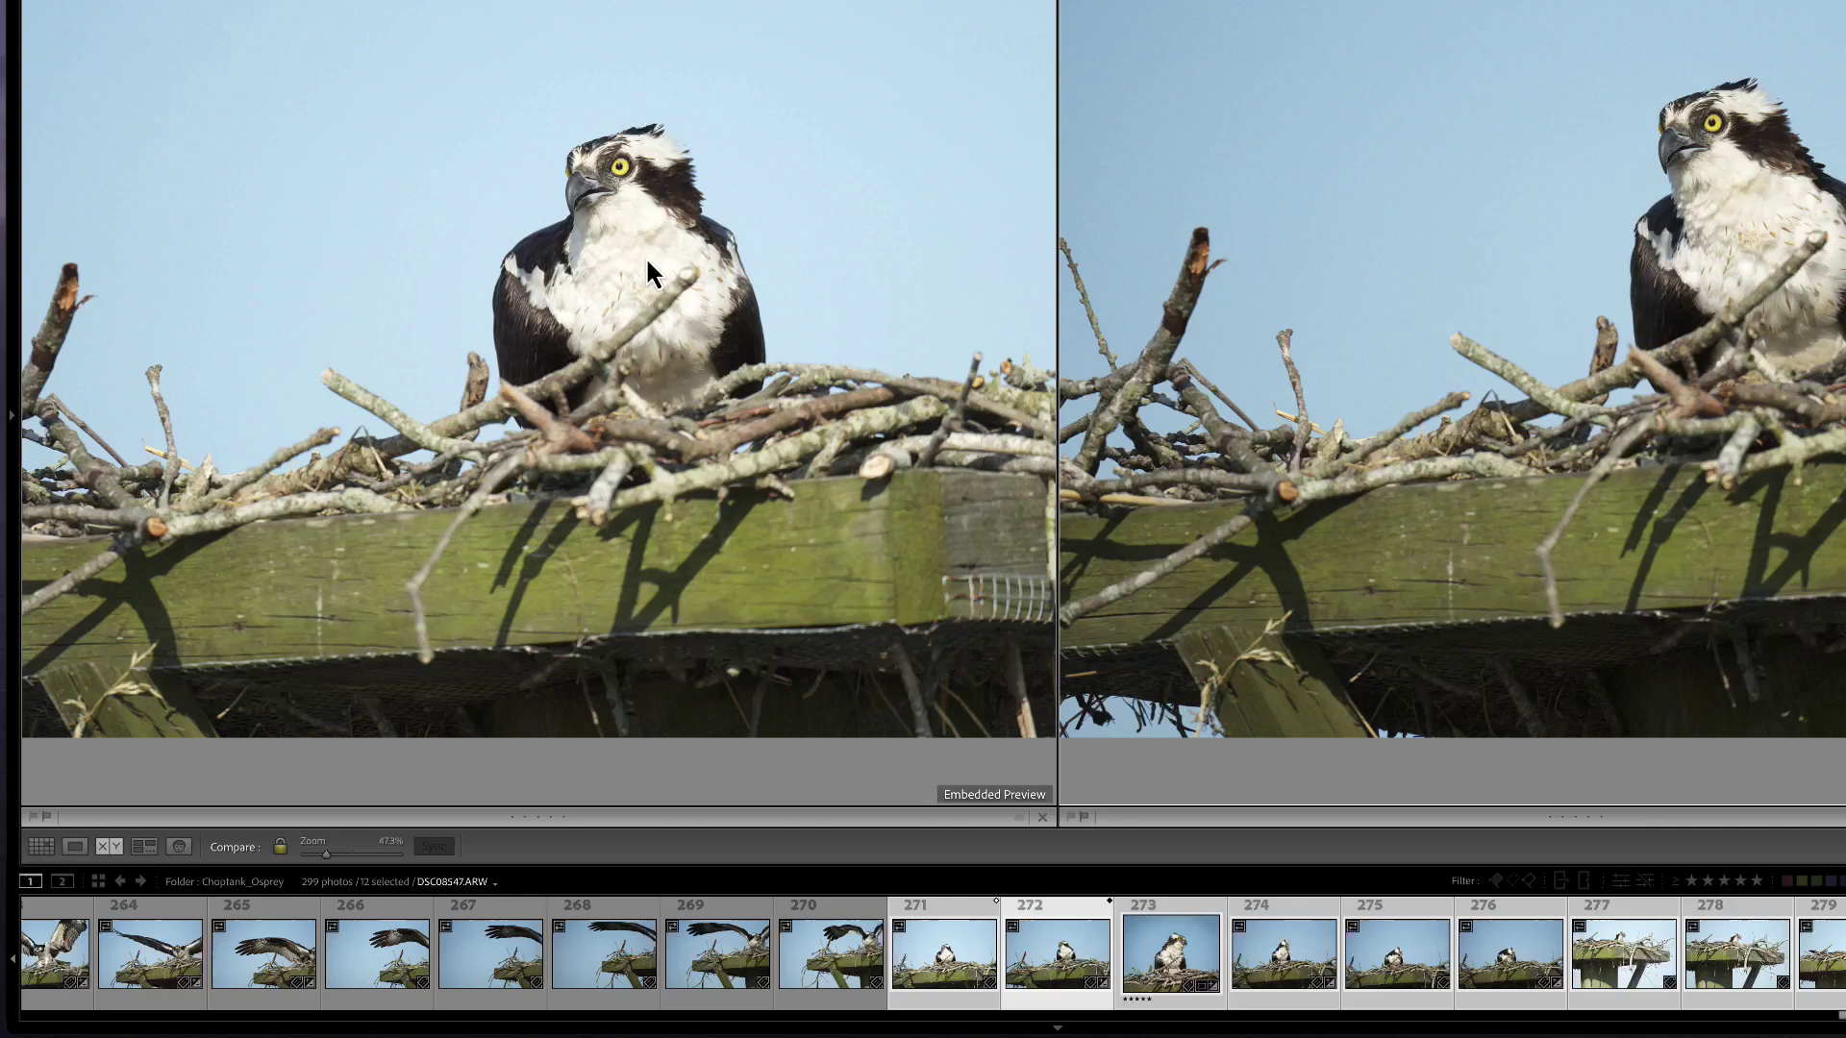
{"action": "left_click_drag", "start_coordinate": [647, 262], "coordinate": [811, 390]}
{"action": "left_click_drag", "start_coordinate": [714, 465], "coordinate": [513, 414]}
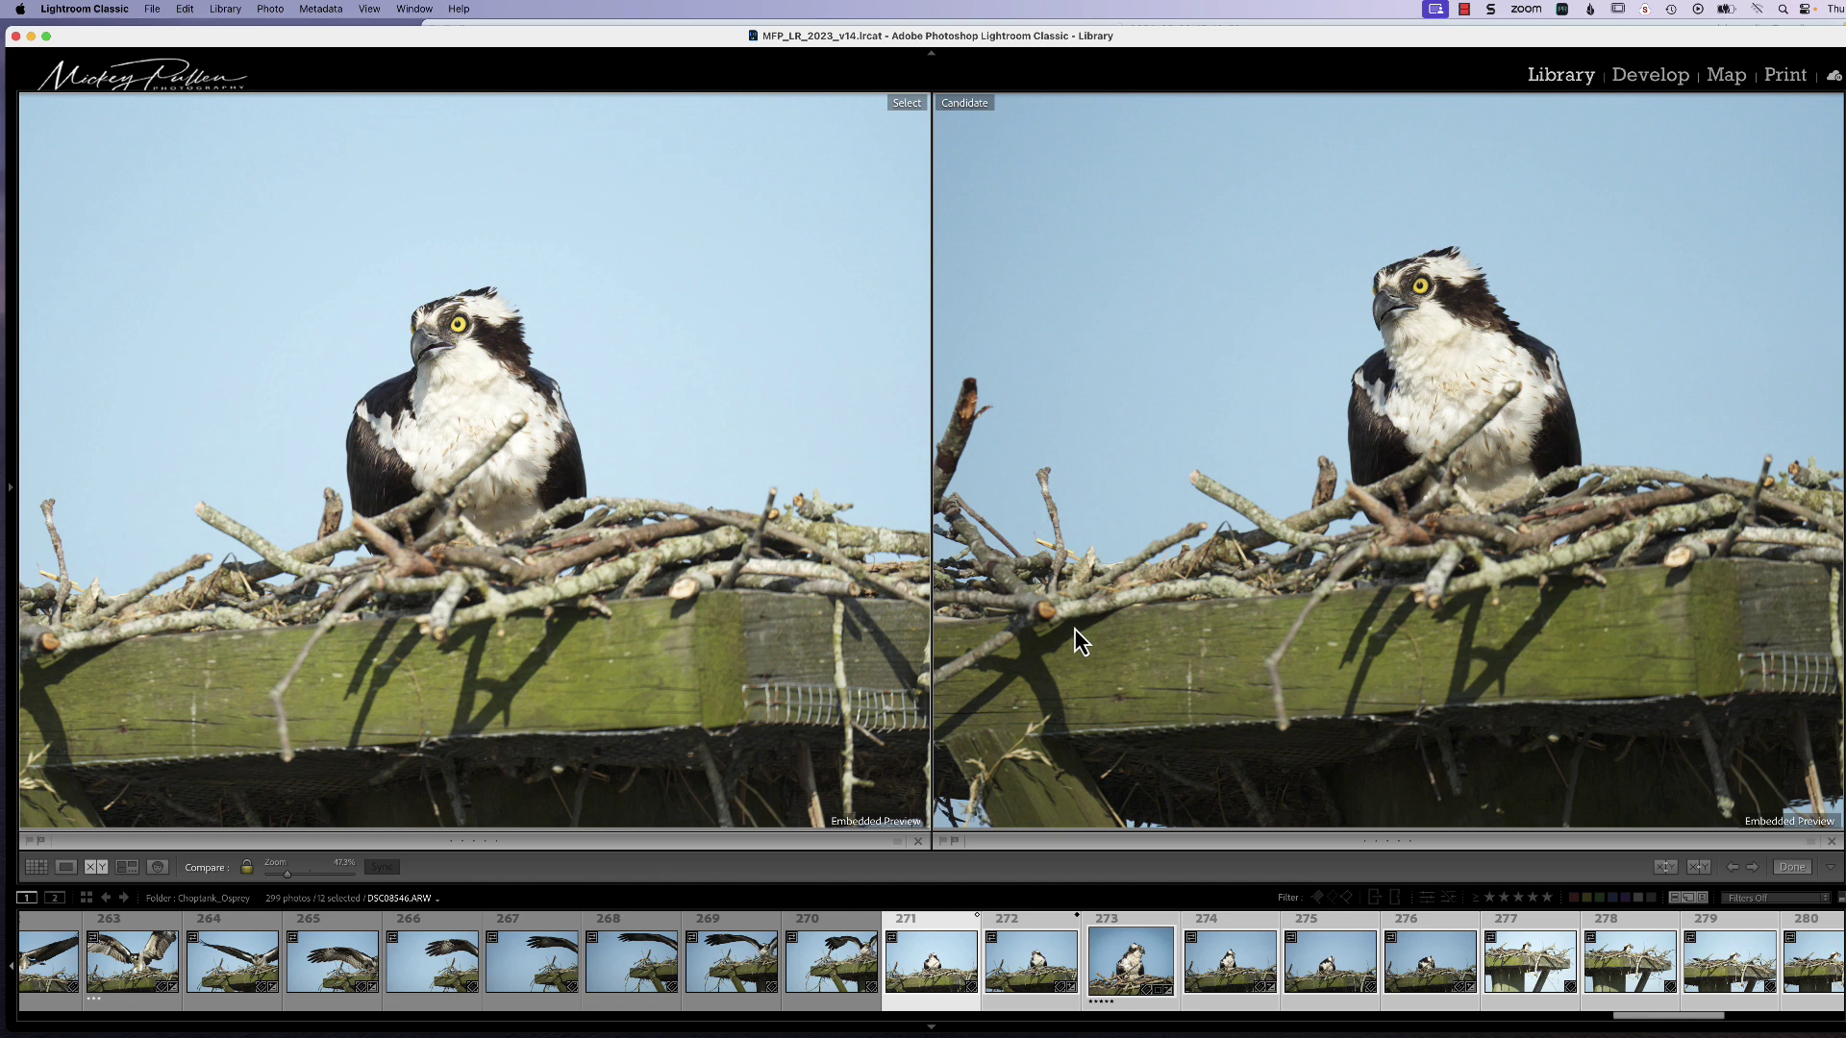
Advance the Candidate to the five-star osprey photo 273 and make it the Select.
{"action": "left_click", "coordinate": [1753, 868]}
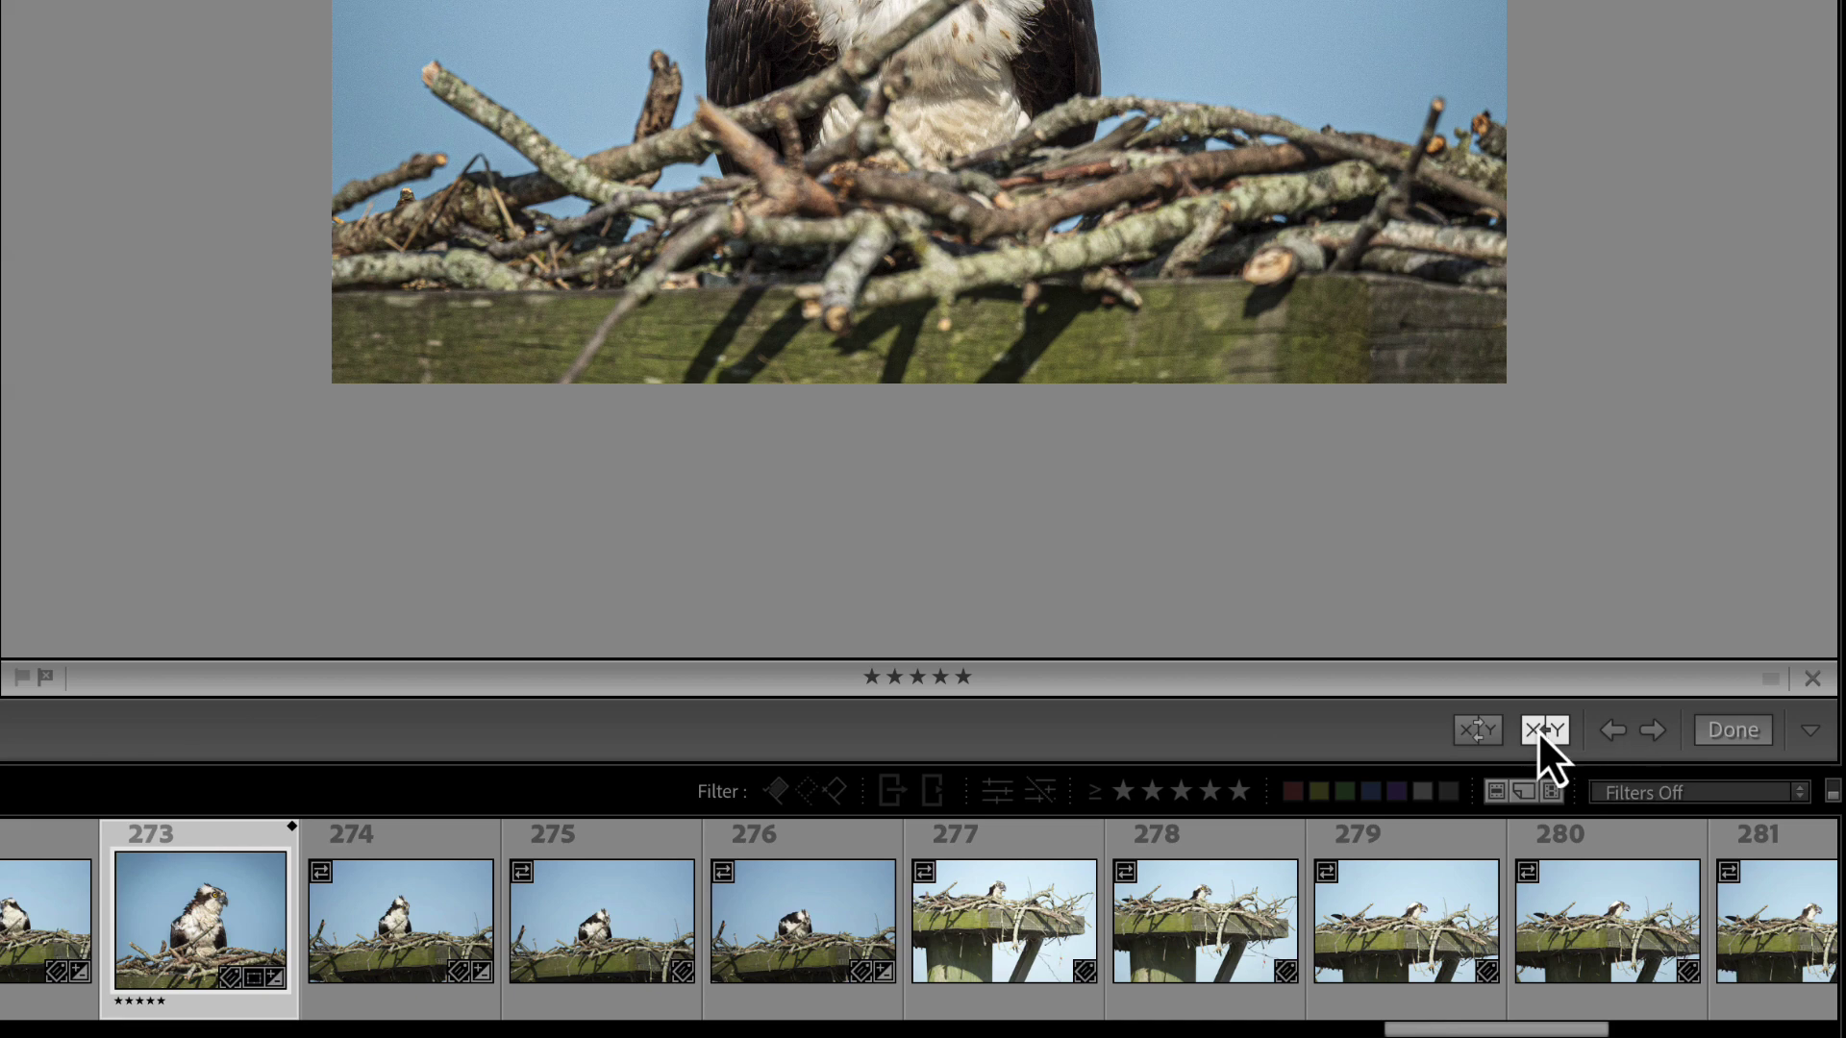
{"action": "left_click", "coordinate": [1543, 730]}
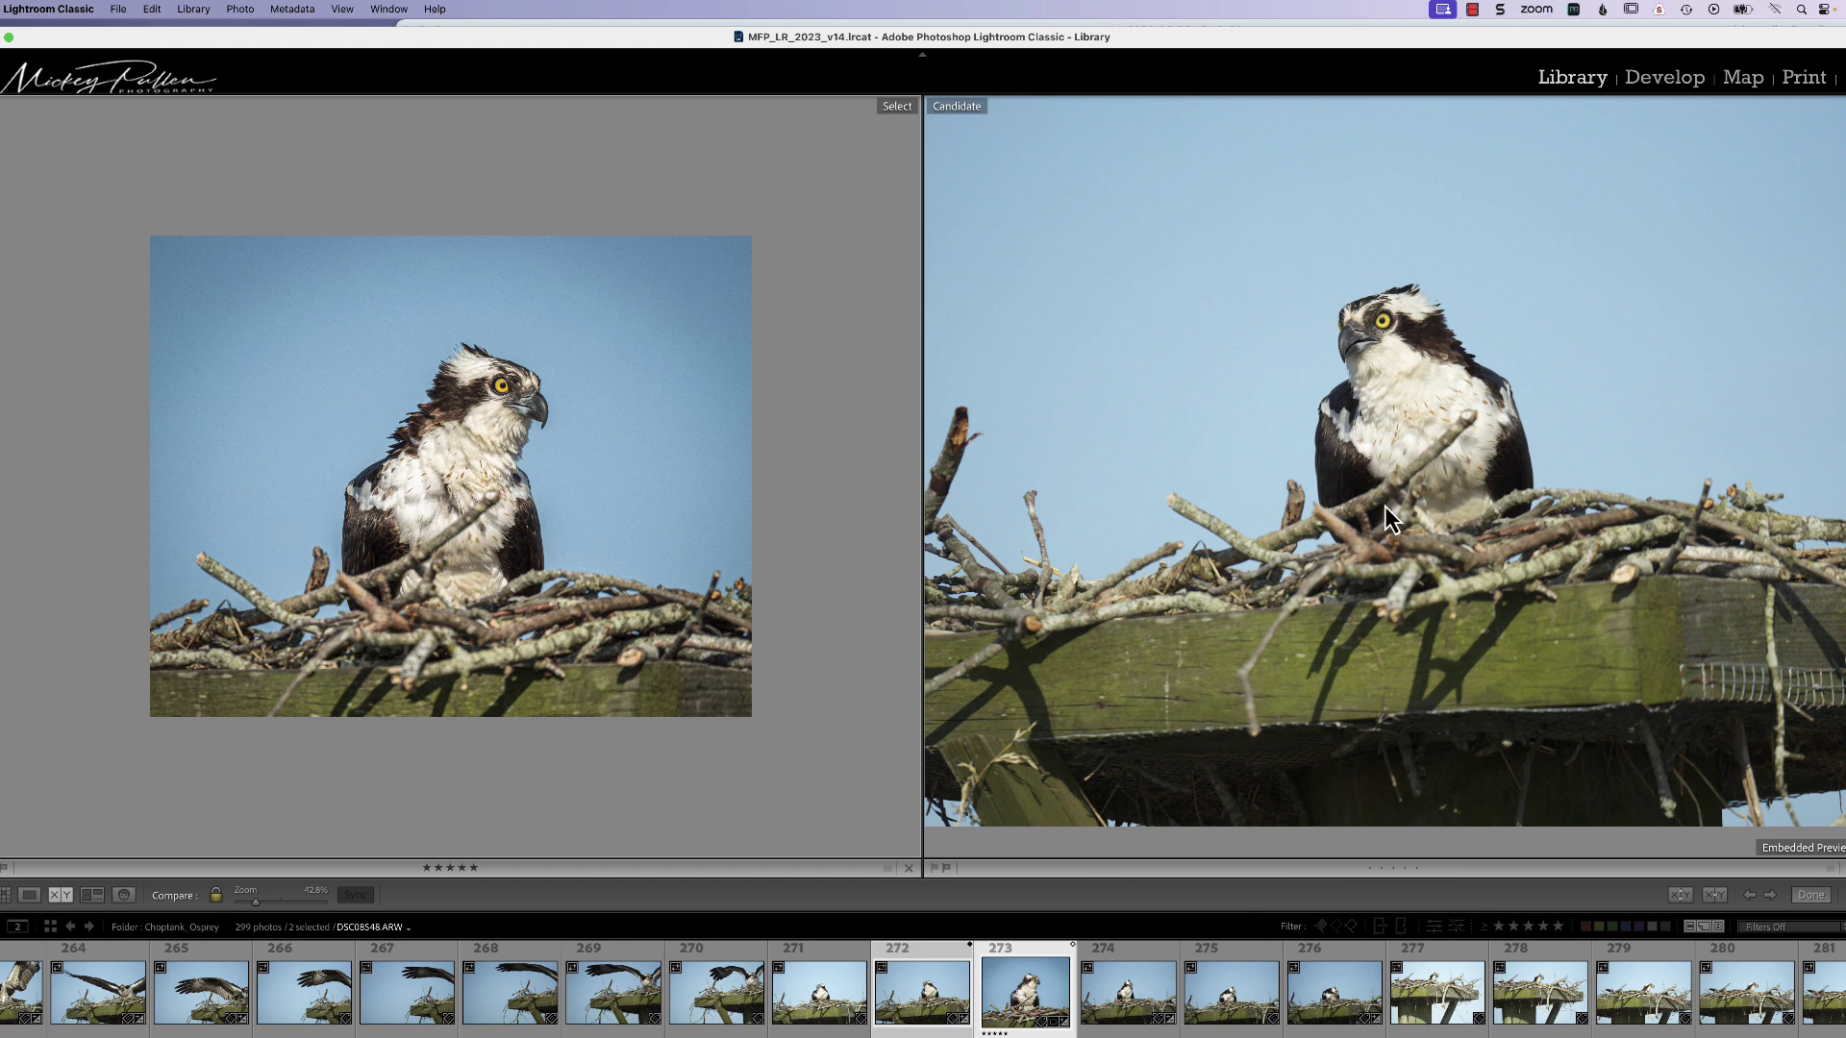
Compare the Select with the following candidates up to photo 277, and finish the comparison in Loupe view.
{"action": "key", "text": "Right"}
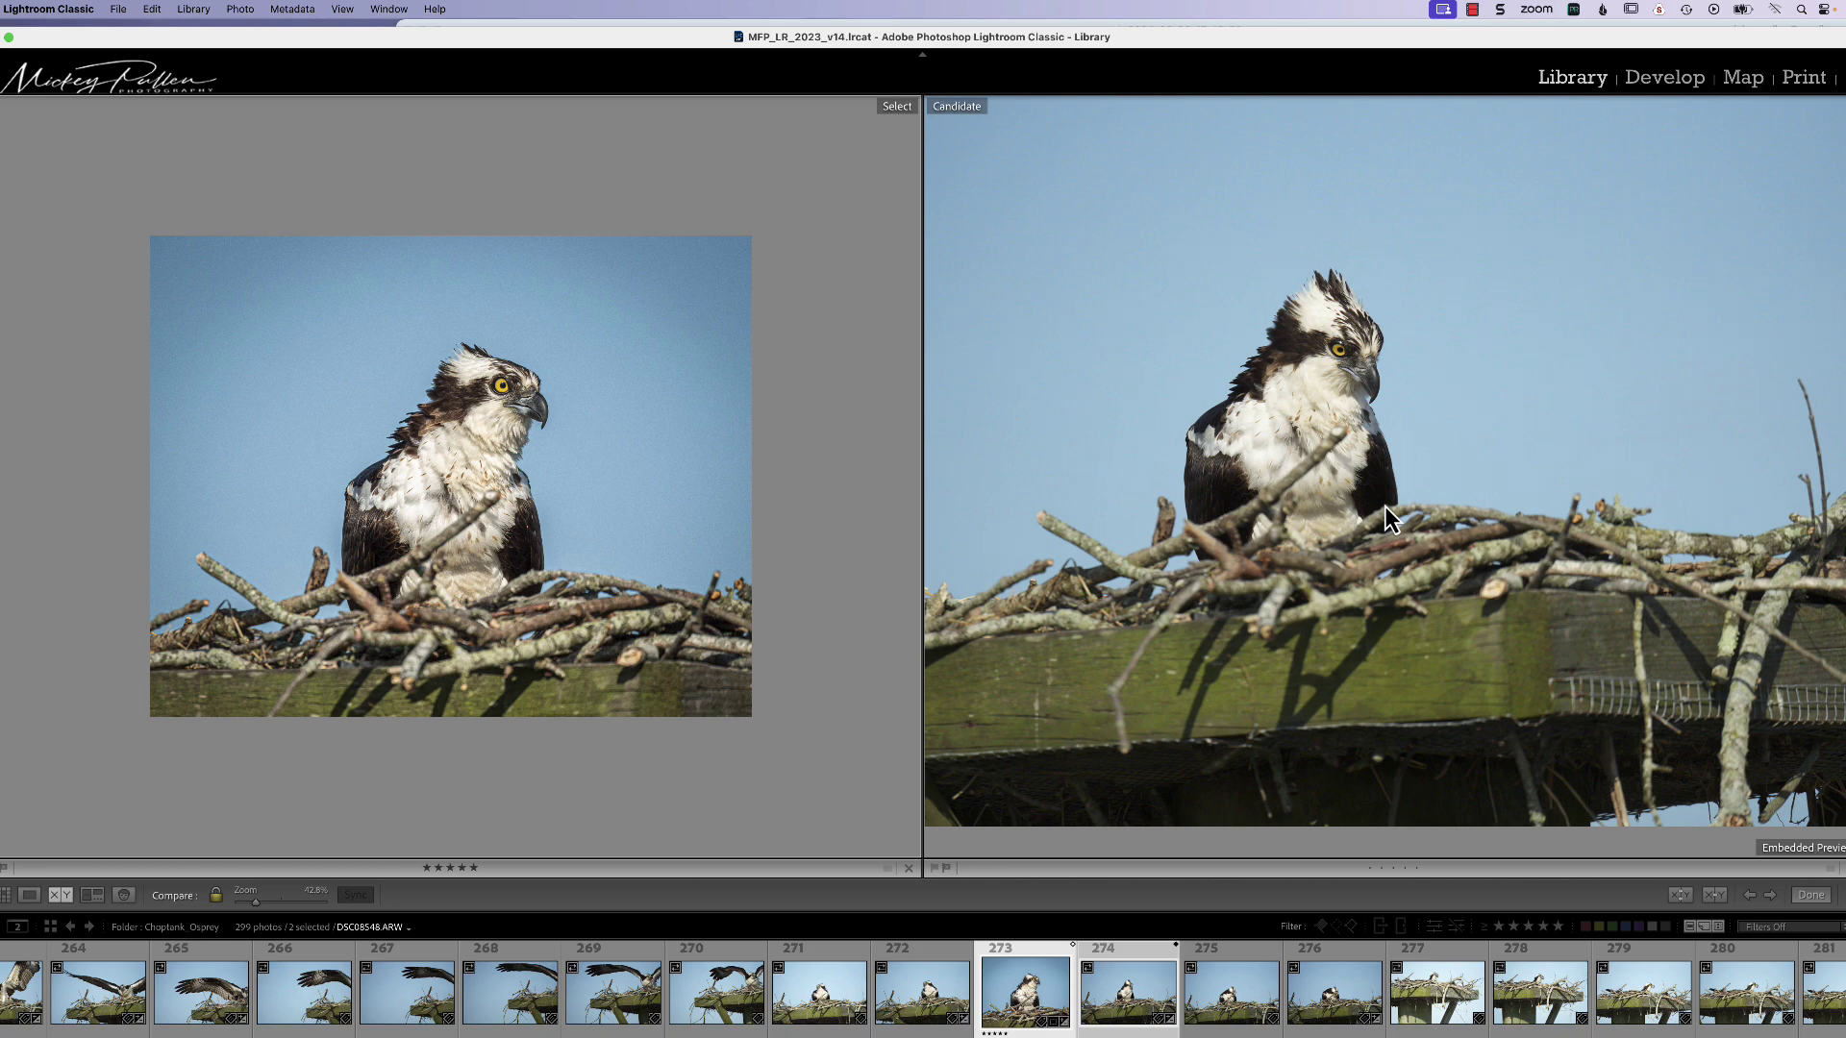
{"action": "key", "text": "Right"}
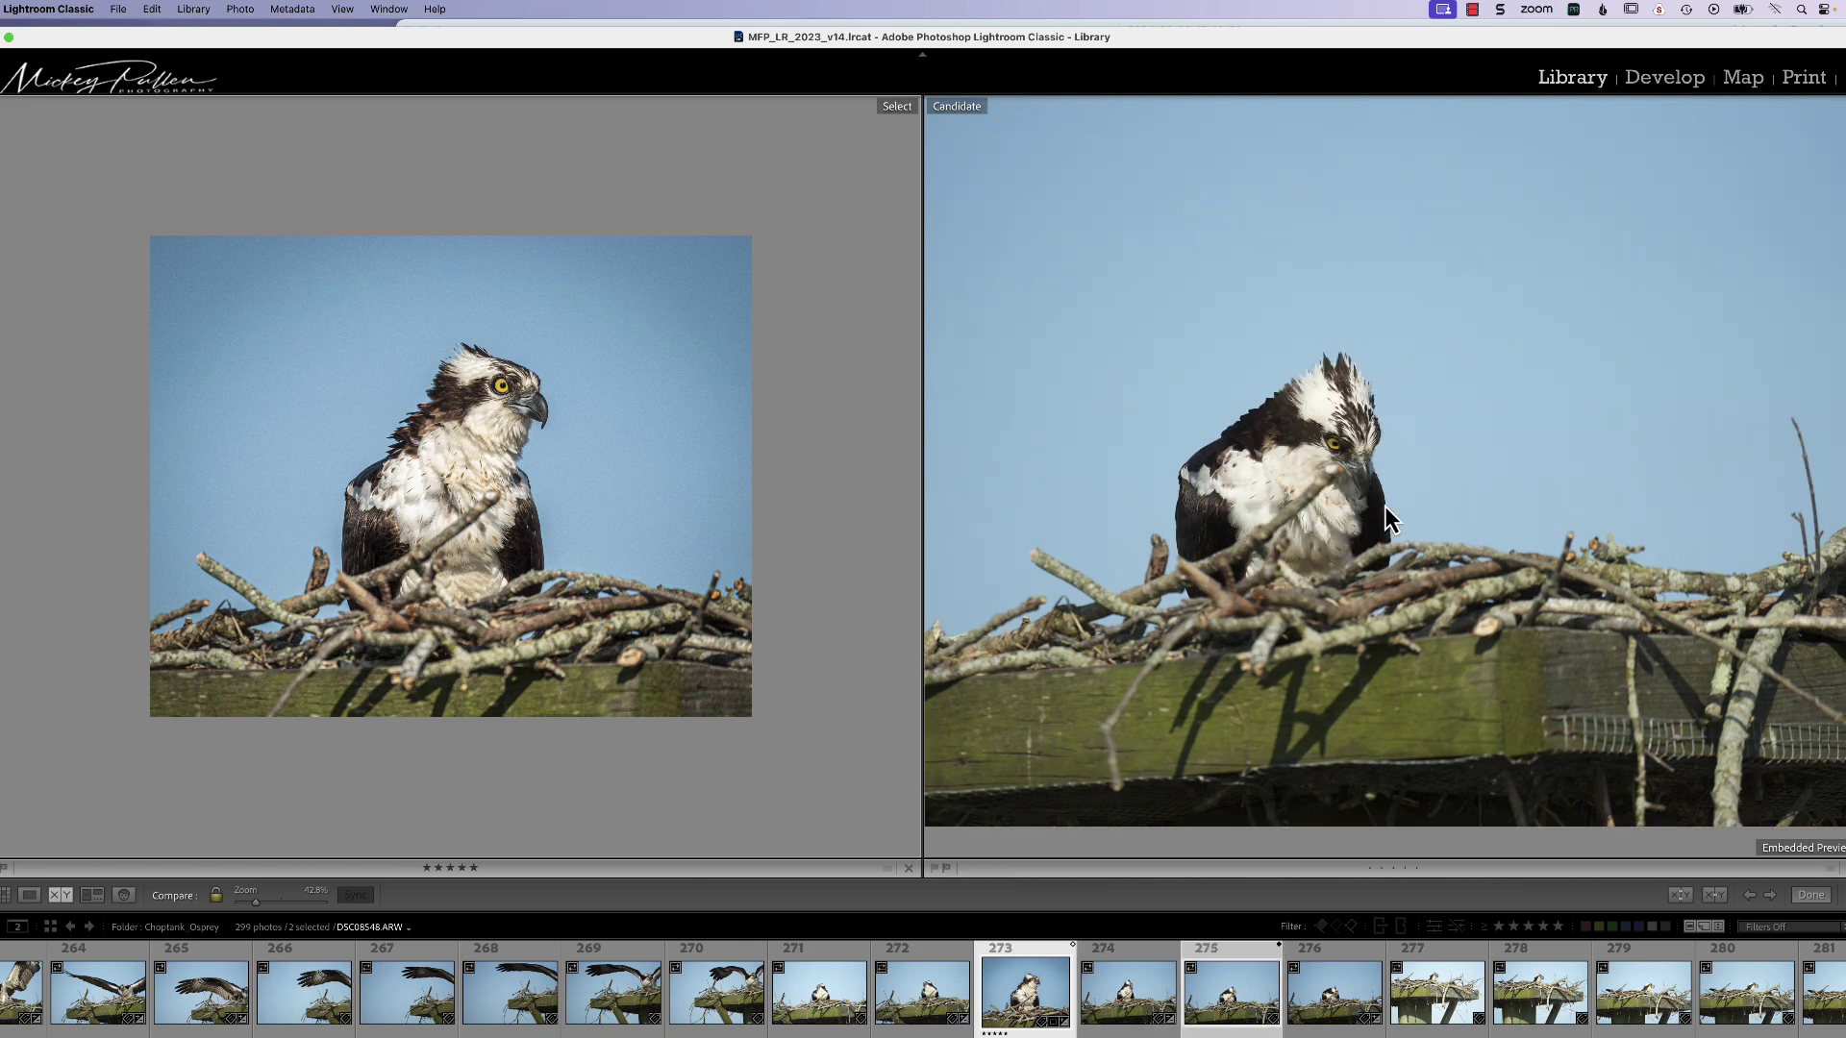
{"action": "key", "text": "Right"}
{"action": "key", "text": "Right"}
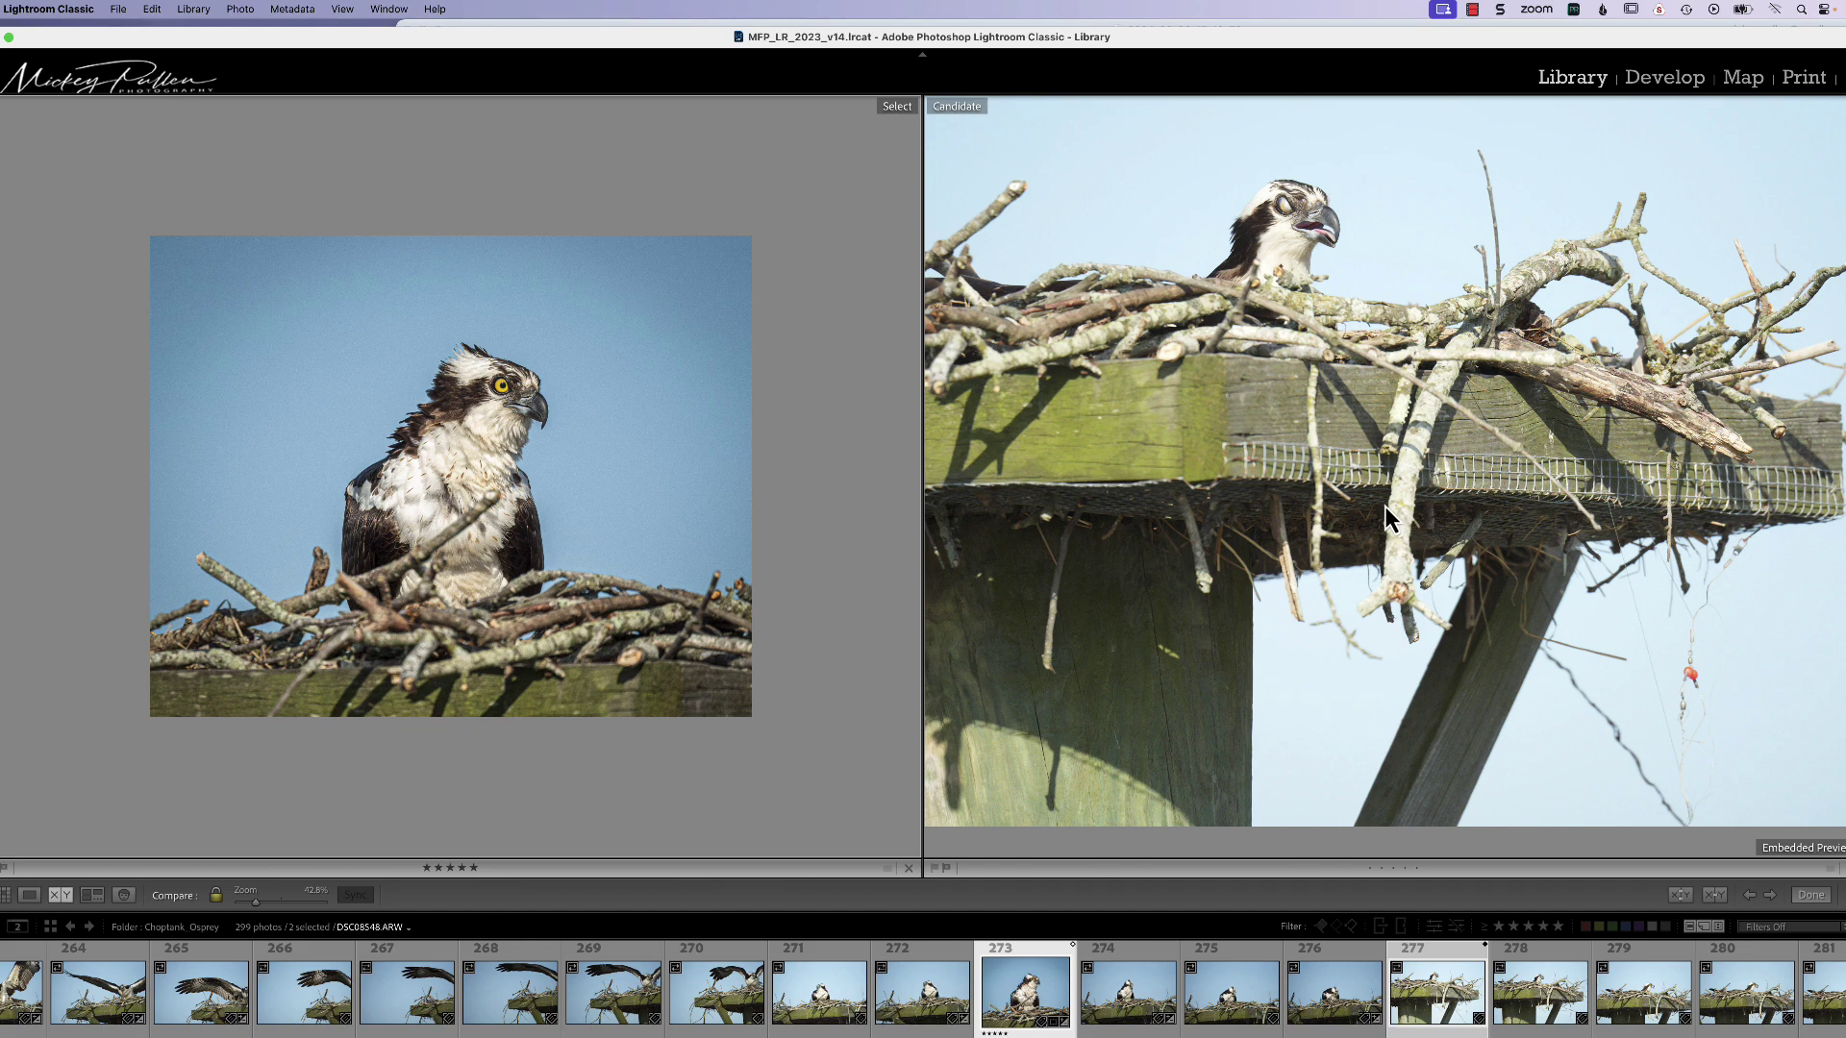
{"action": "left_click", "coordinate": [1811, 896]}
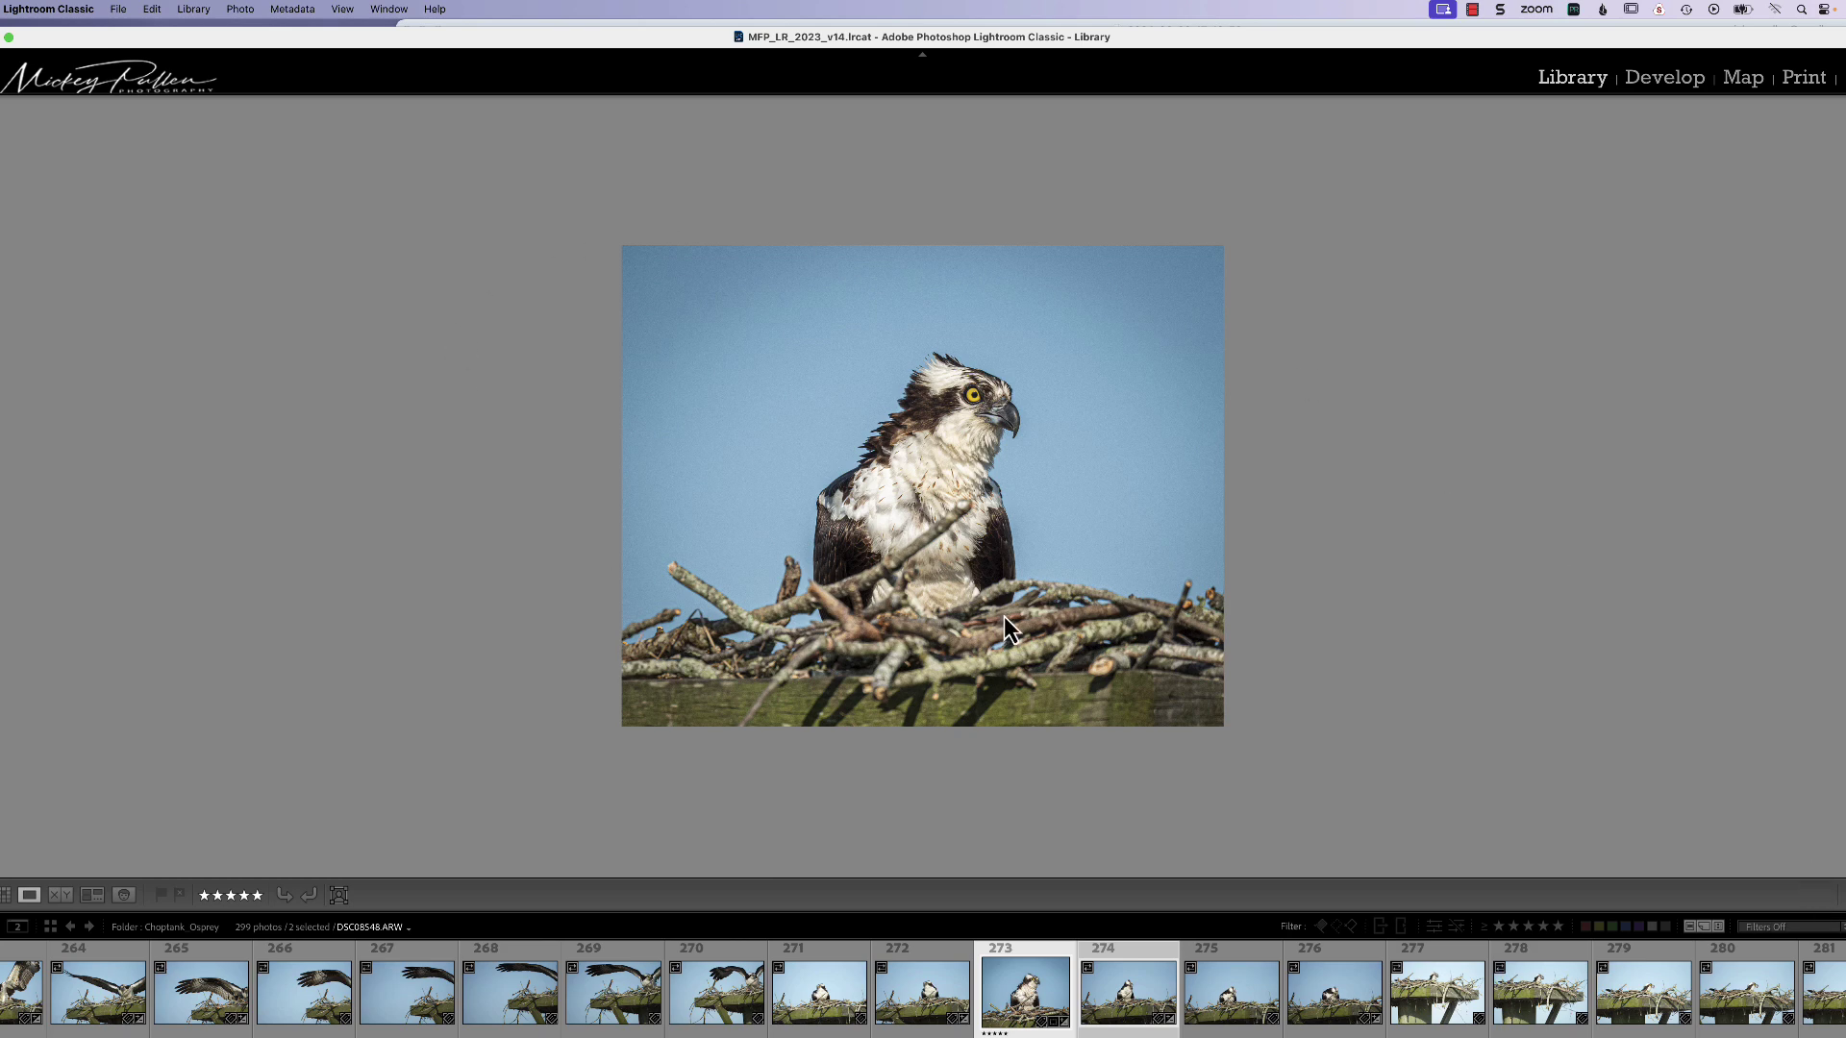
Show the side panels and select the eight consecutive race-start photos 221 to 228 in the Strawberry_Fest folder.
{"action": "key", "text": "Tab"}
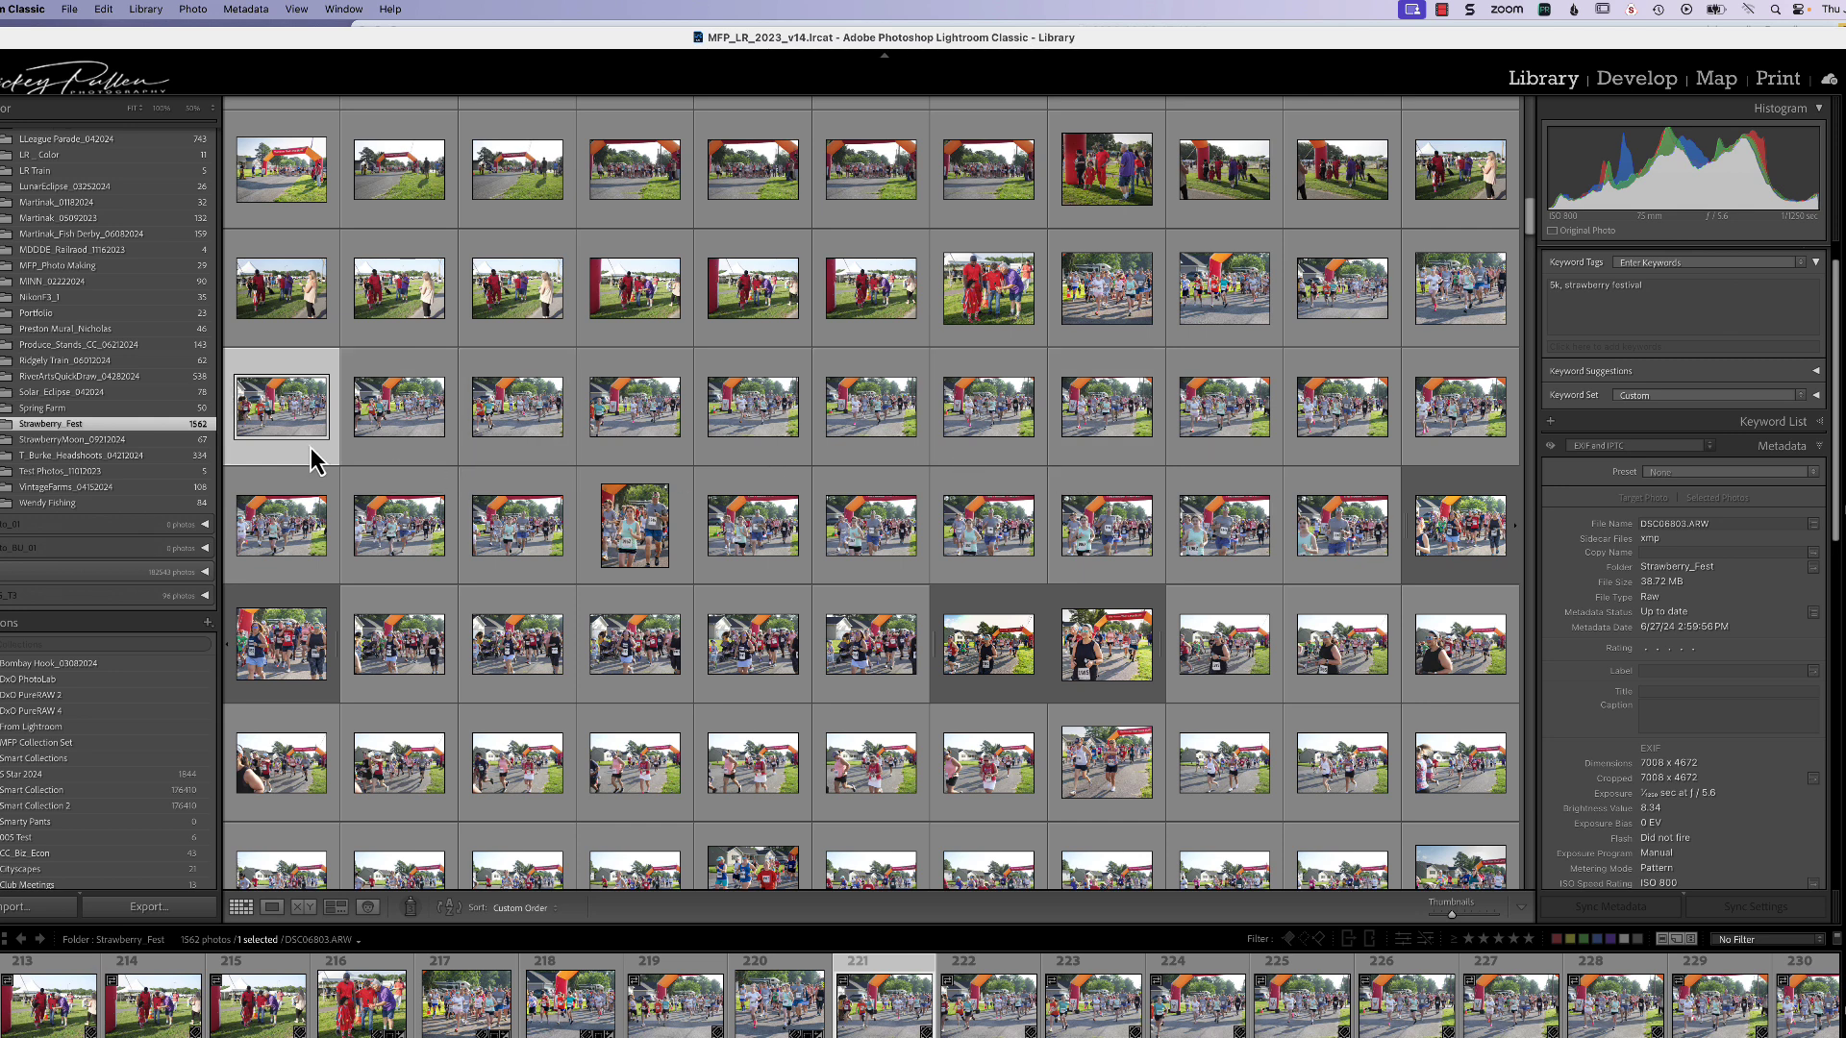
{"action": "left_click", "coordinate": [1071, 457], "text": "shift"}
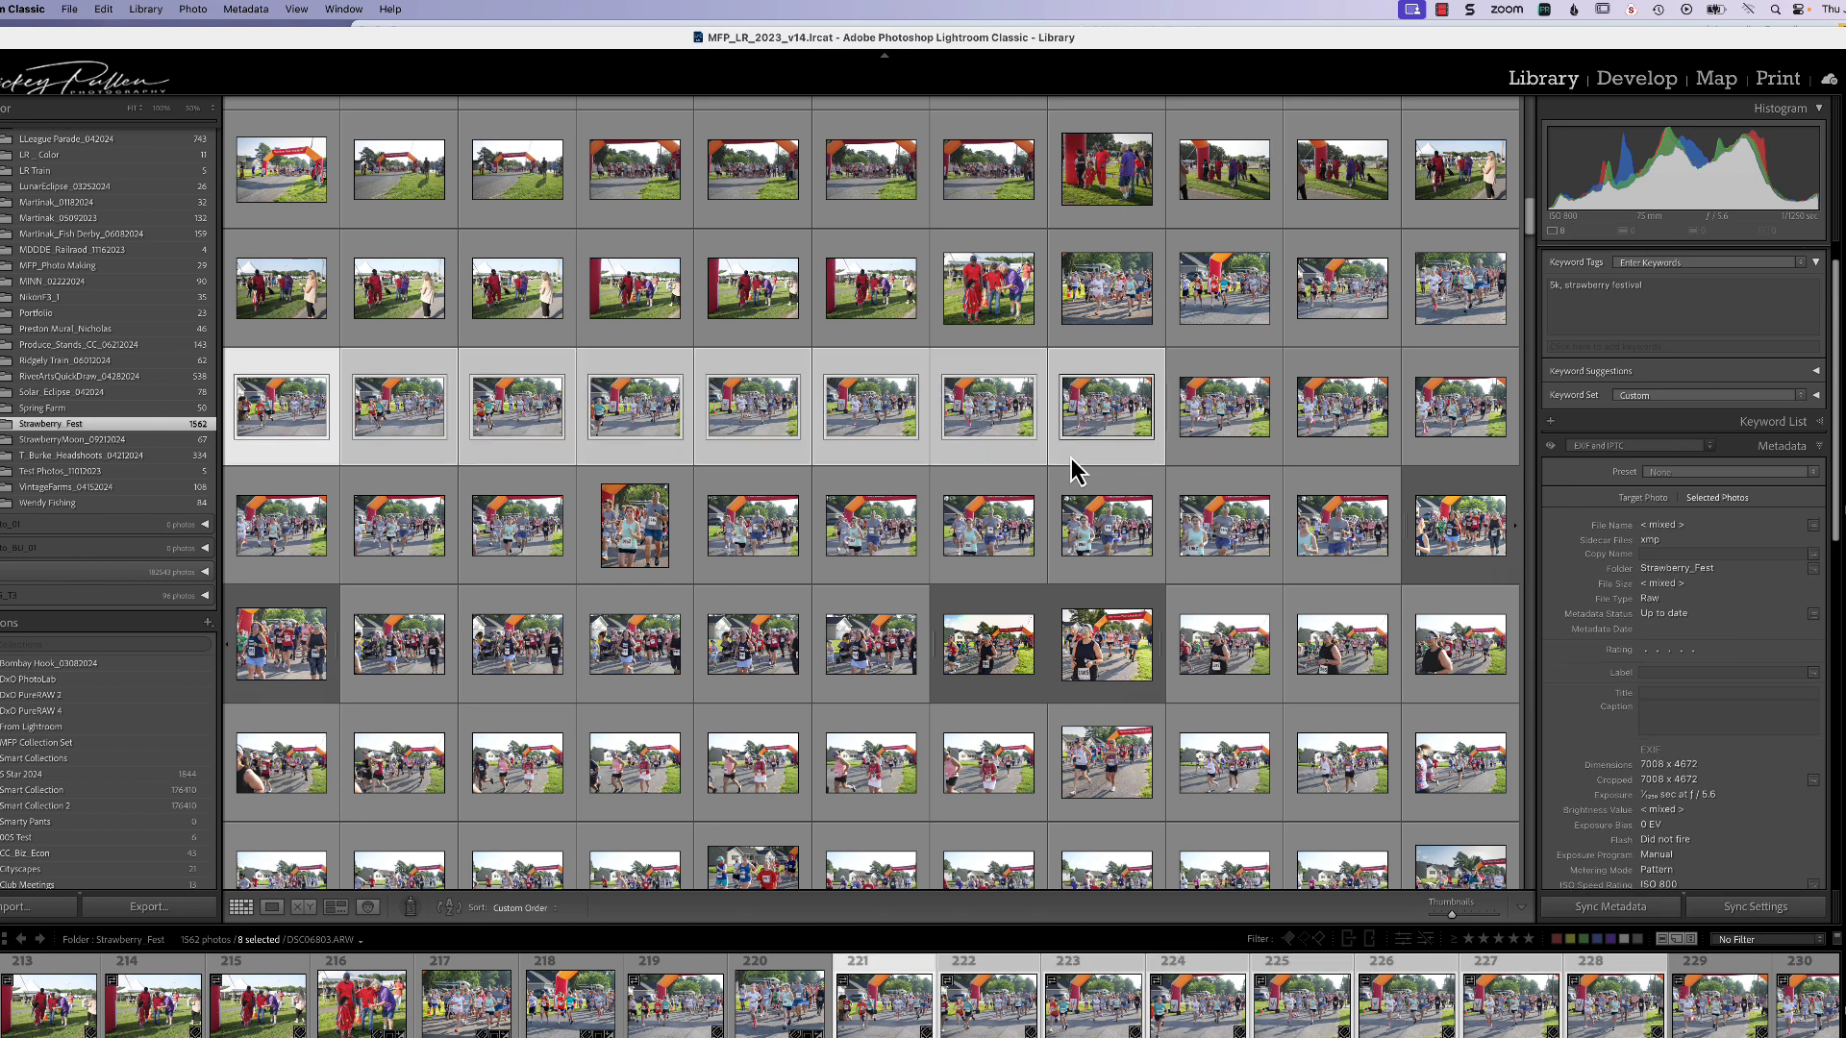
{"action": "left_click", "coordinate": [1178, 459], "text": "shift"}
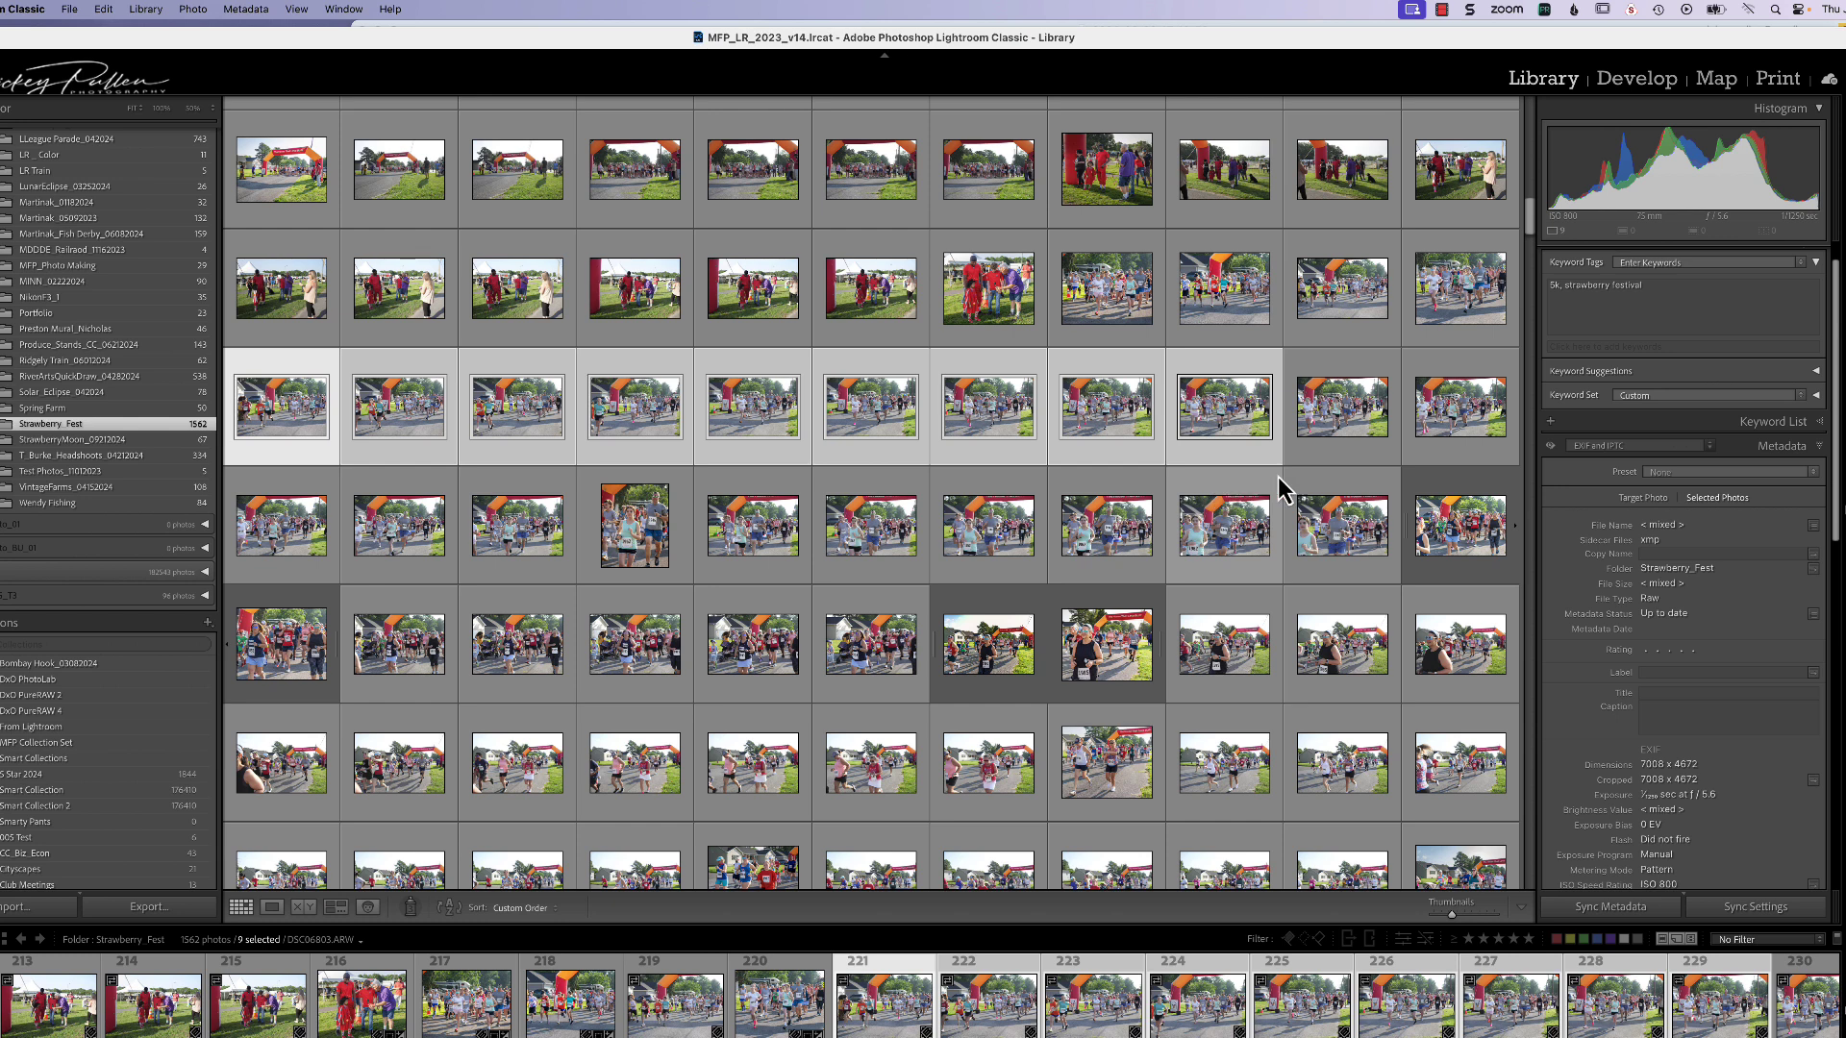
{"action": "left_click", "coordinate": [1206, 452], "text": "super"}
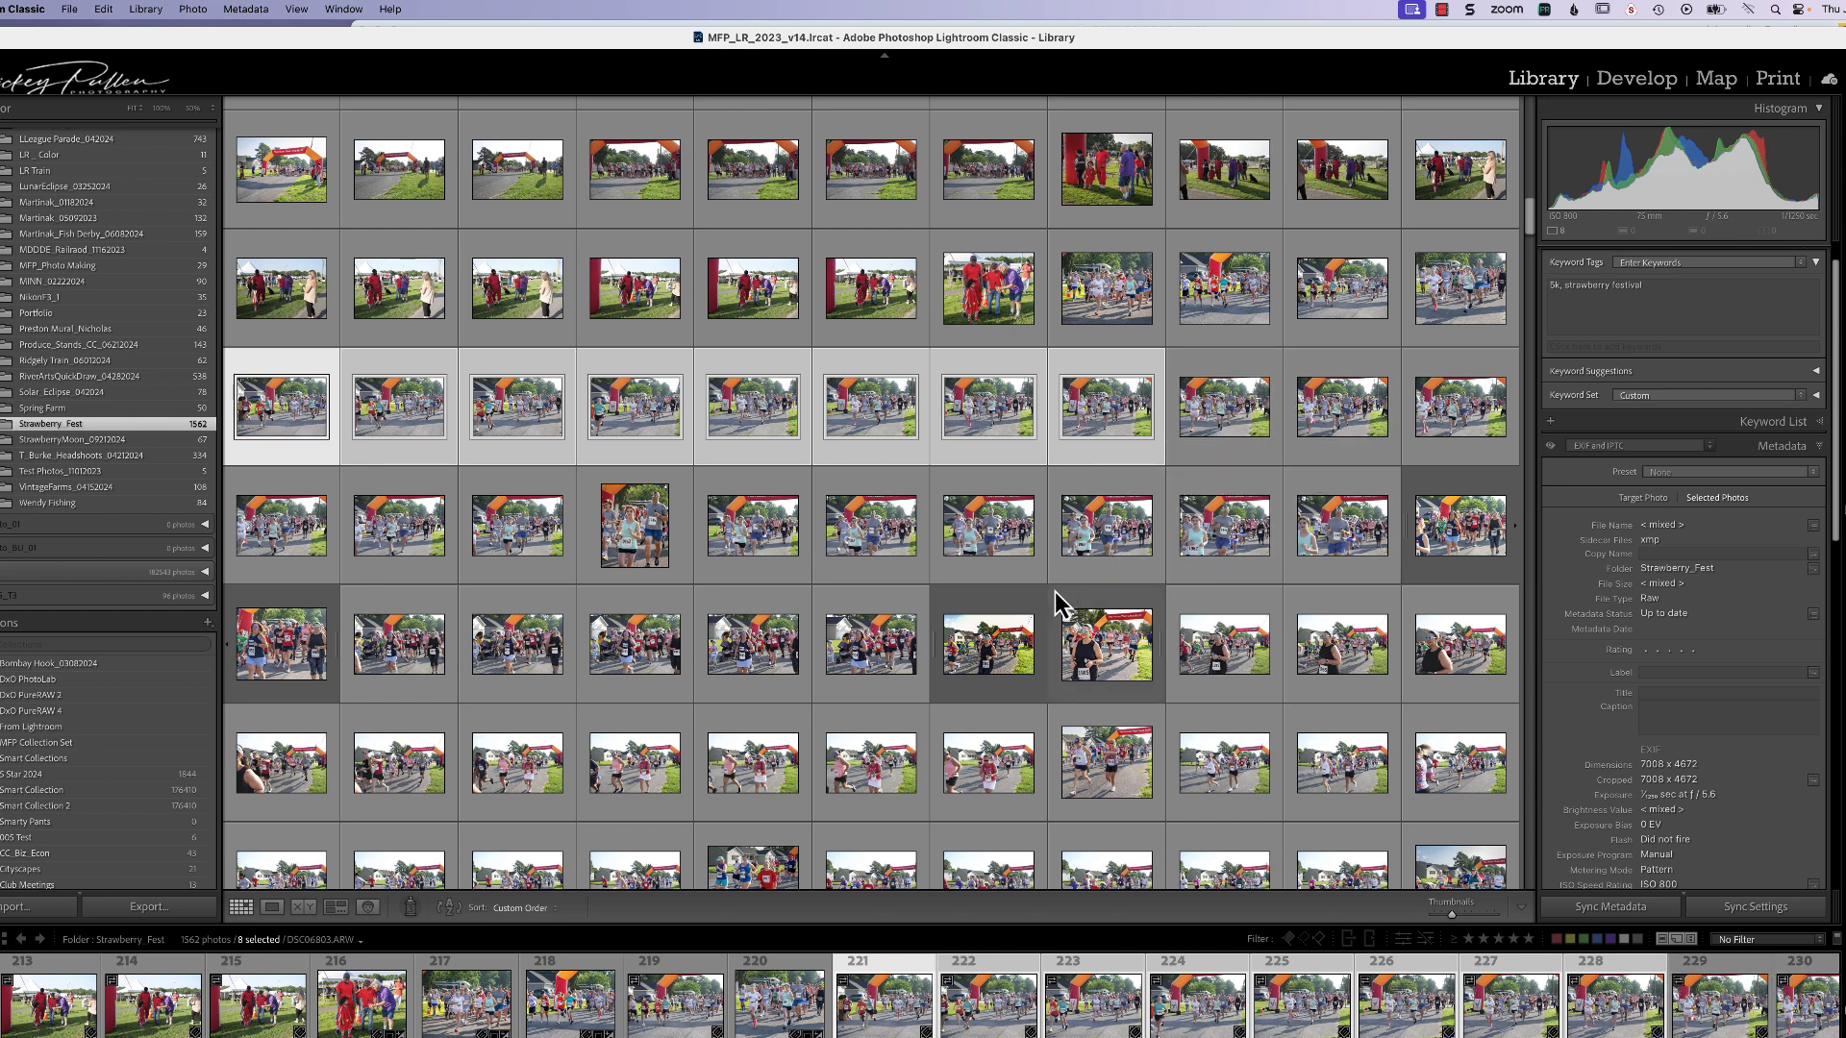
Open the eight race photos in Survey view with the side panels hidden, and remove photos 222 and 224 from it.
{"action": "key", "text": "Tab"}
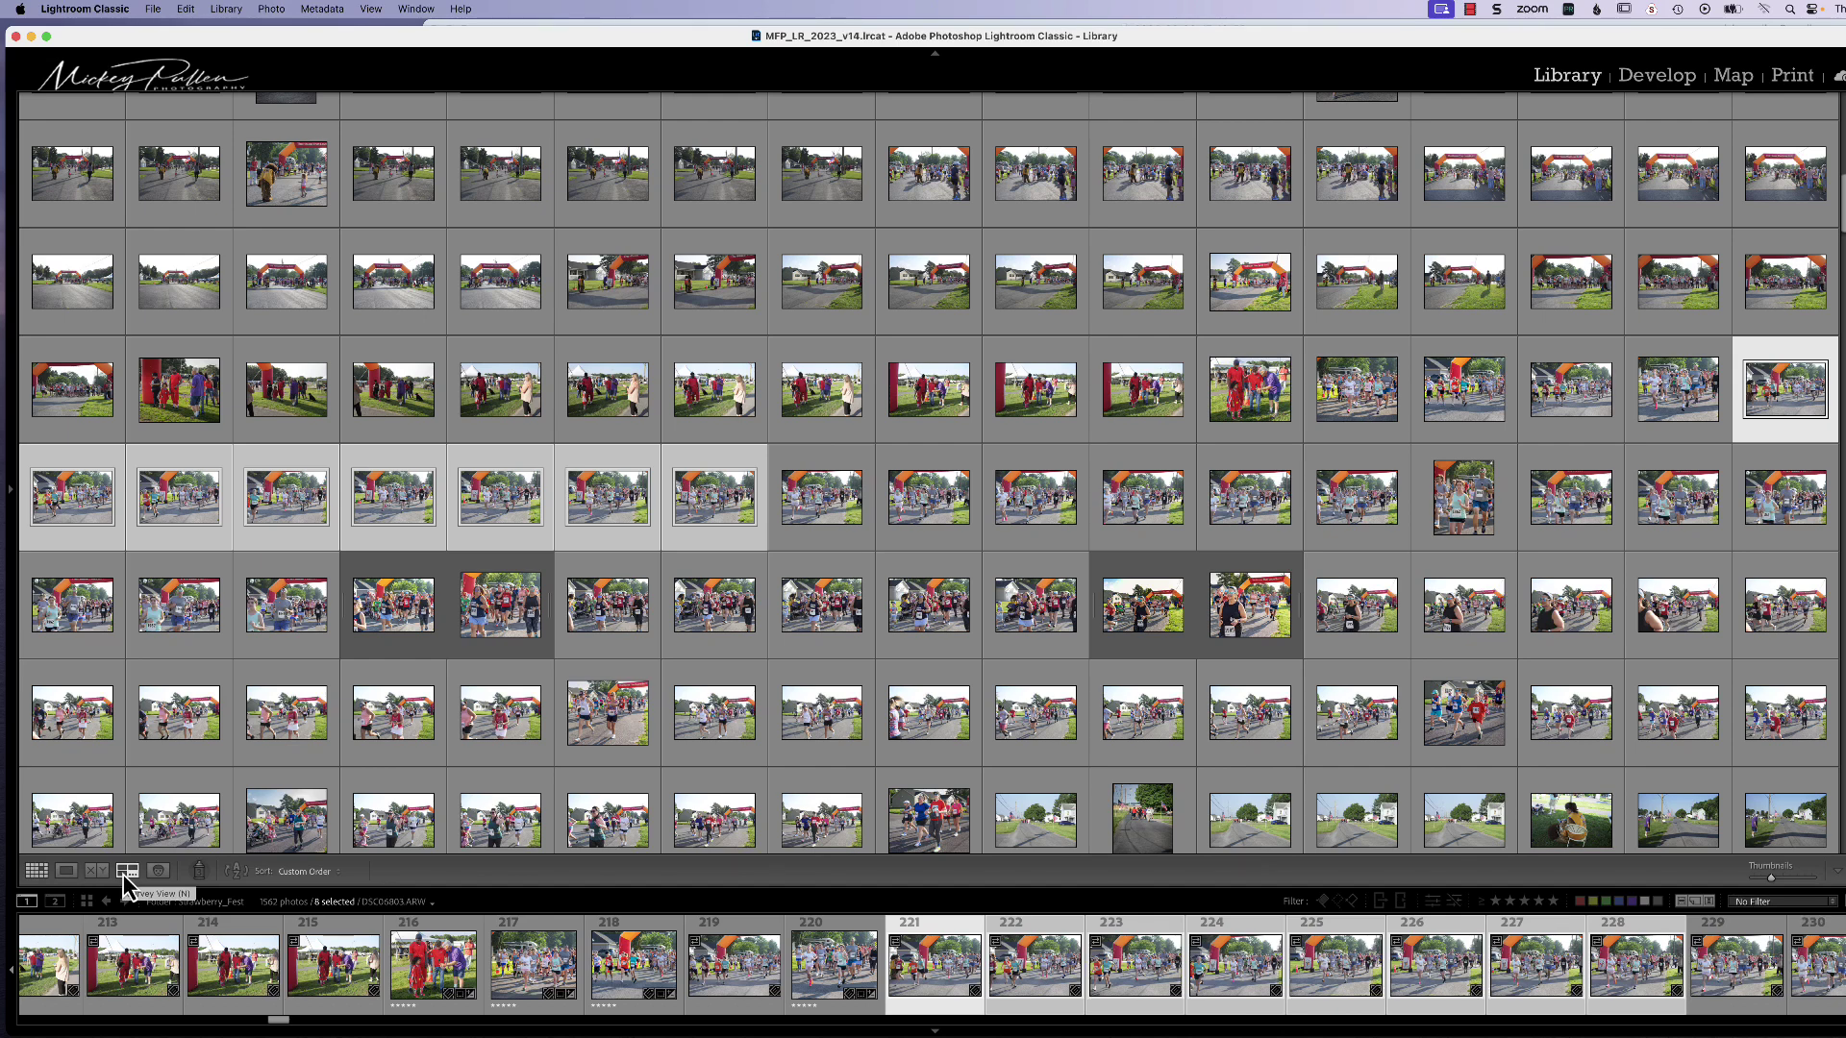
{"action": "left_click", "coordinate": [123, 874]}
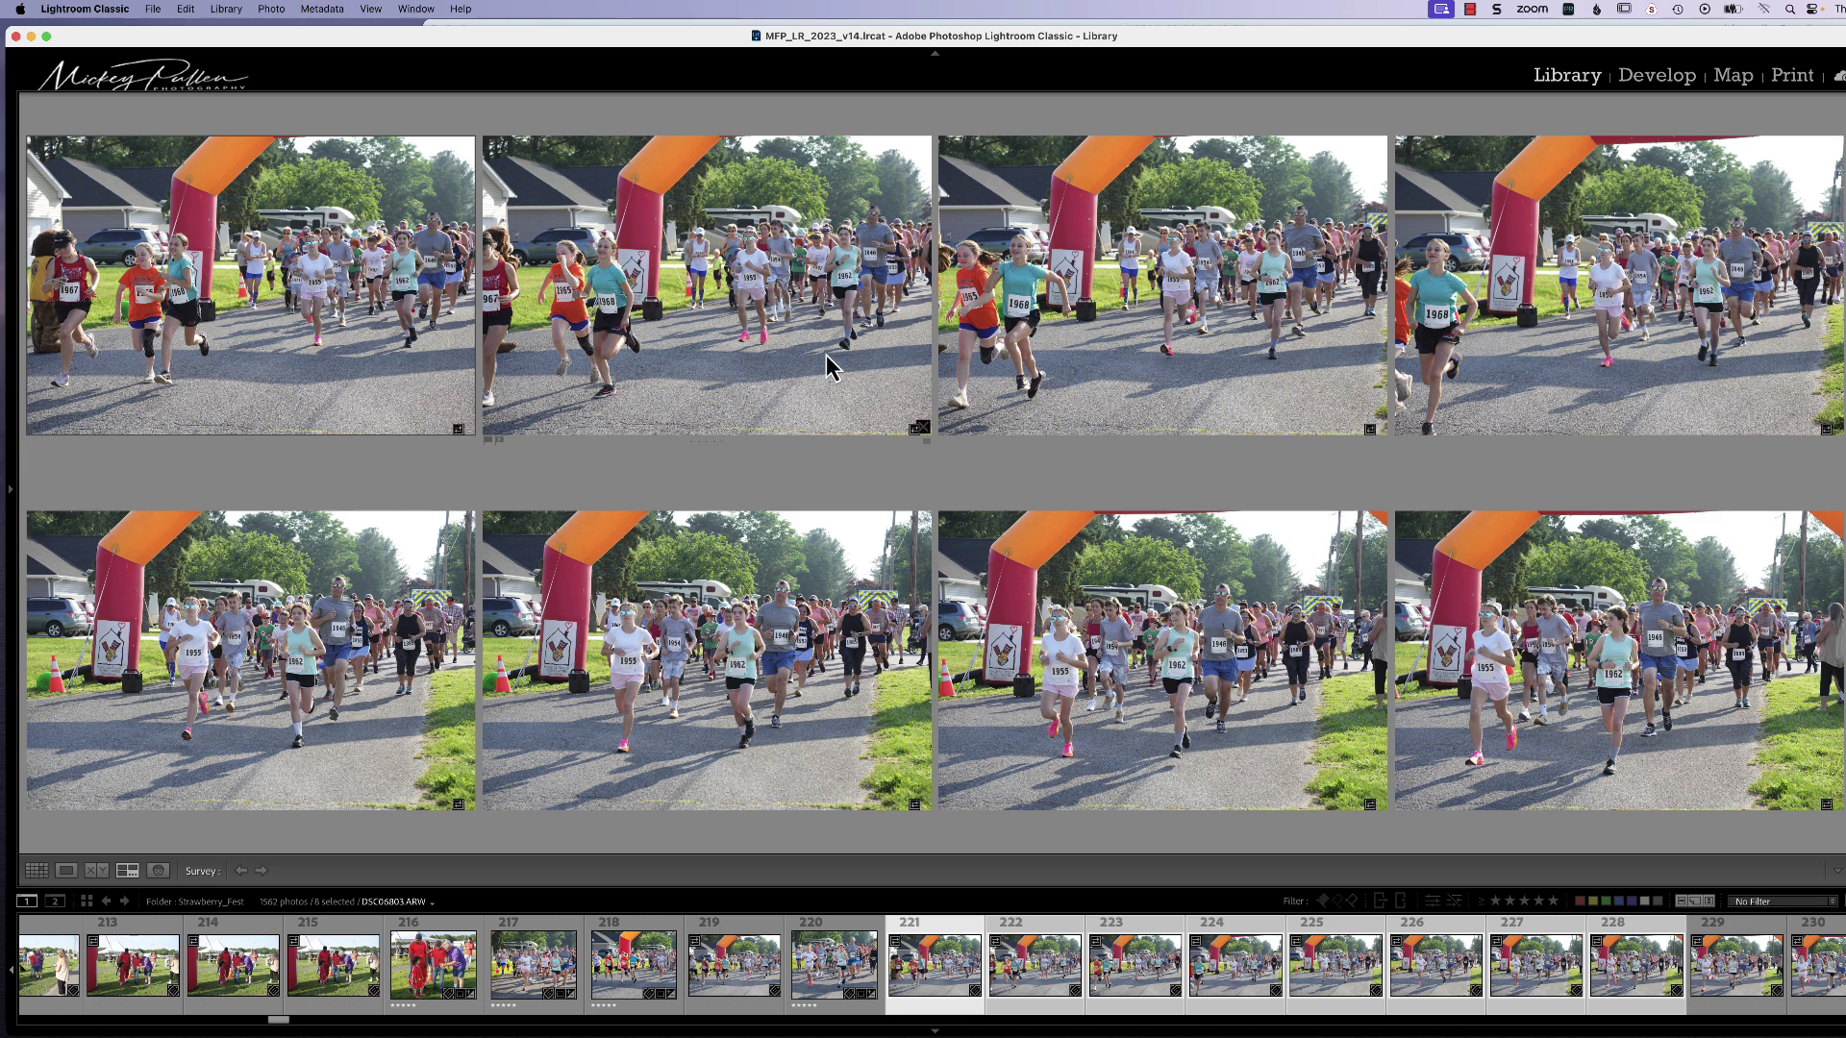
{"action": "left_click", "coordinate": [923, 427]}
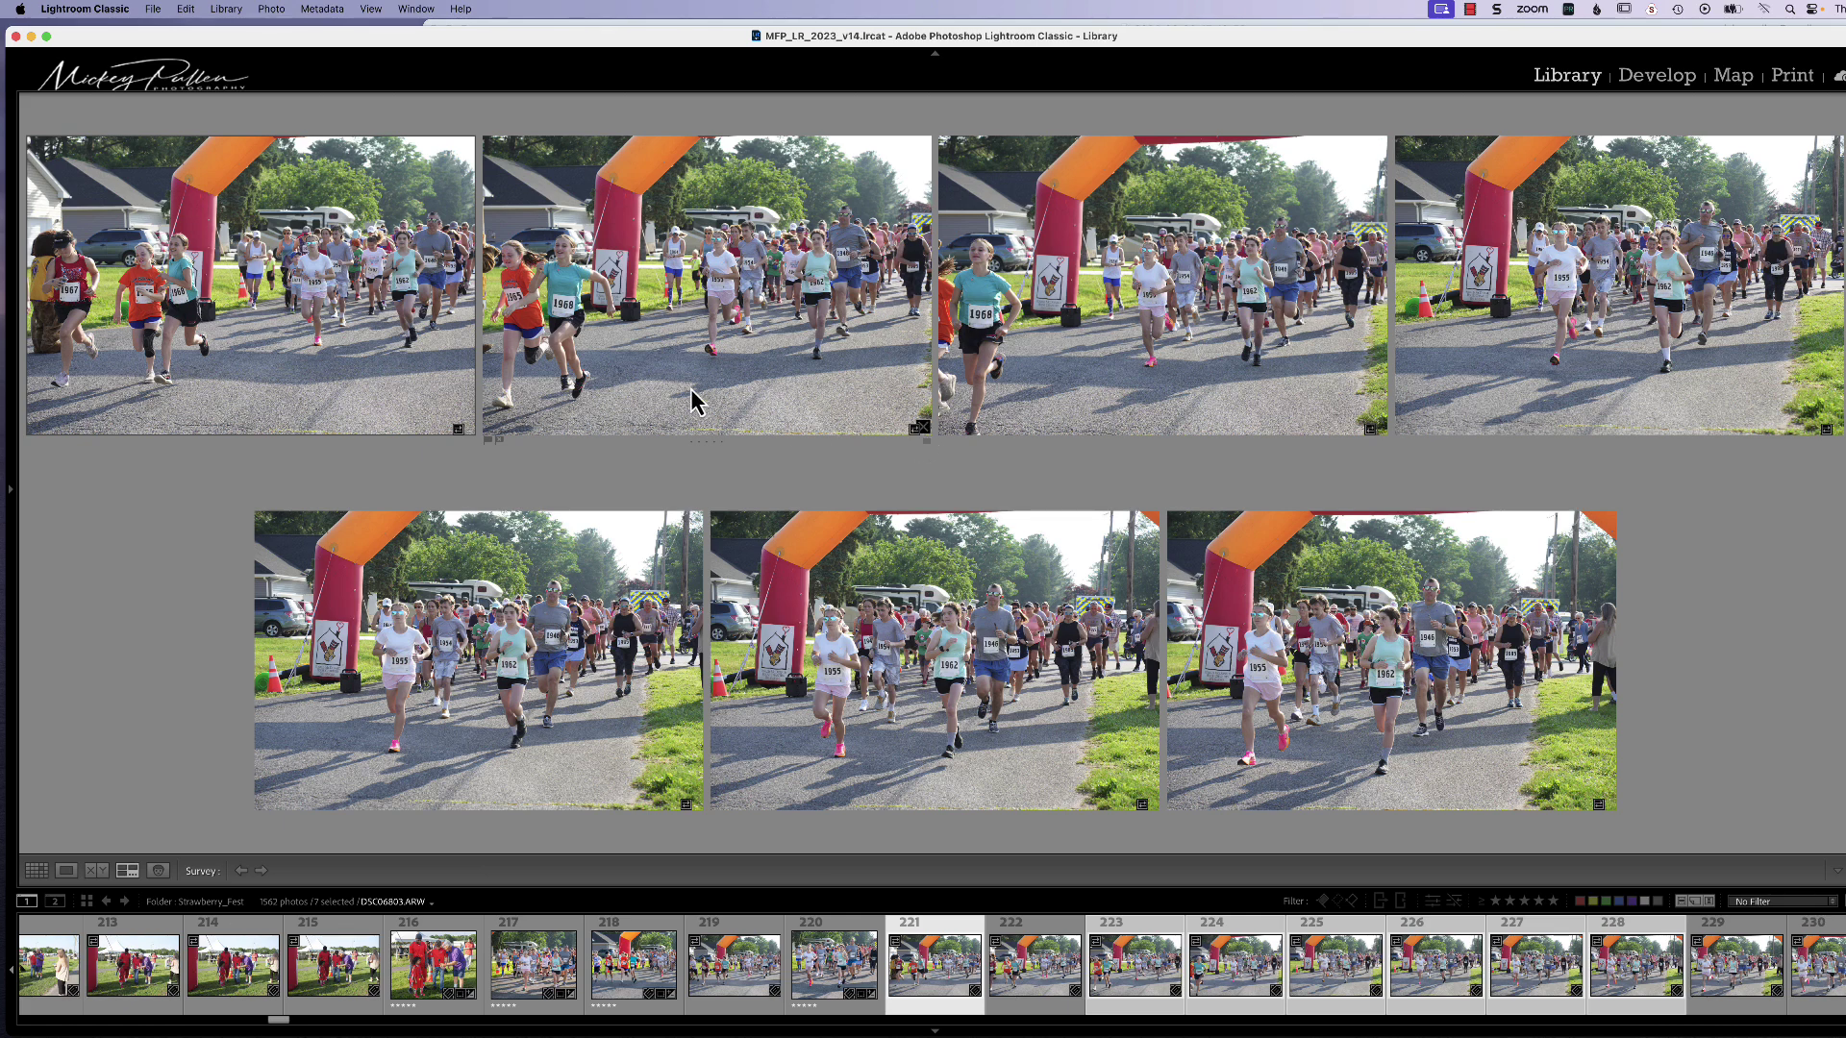
{"action": "left_click", "coordinate": [1378, 429]}
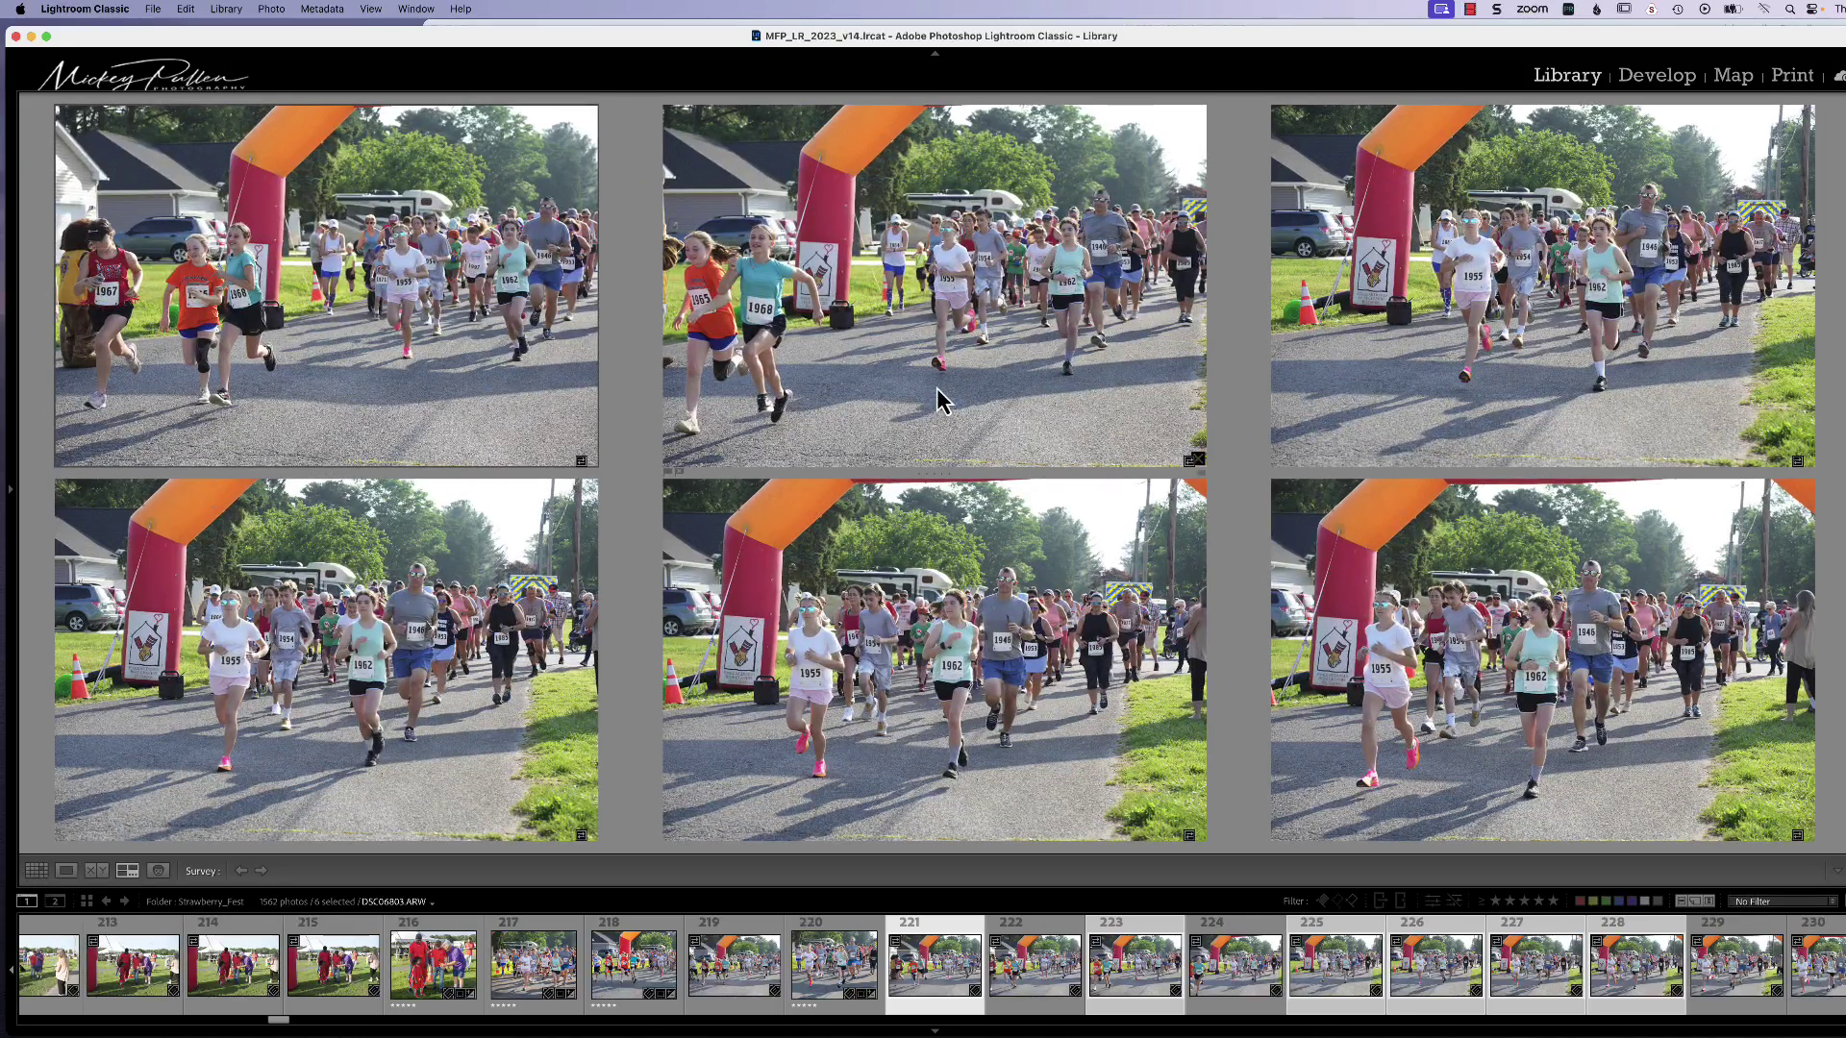
Remove race photos 226 and 227 from the Survey selection.
{"action": "left_click", "coordinate": [589, 838]}
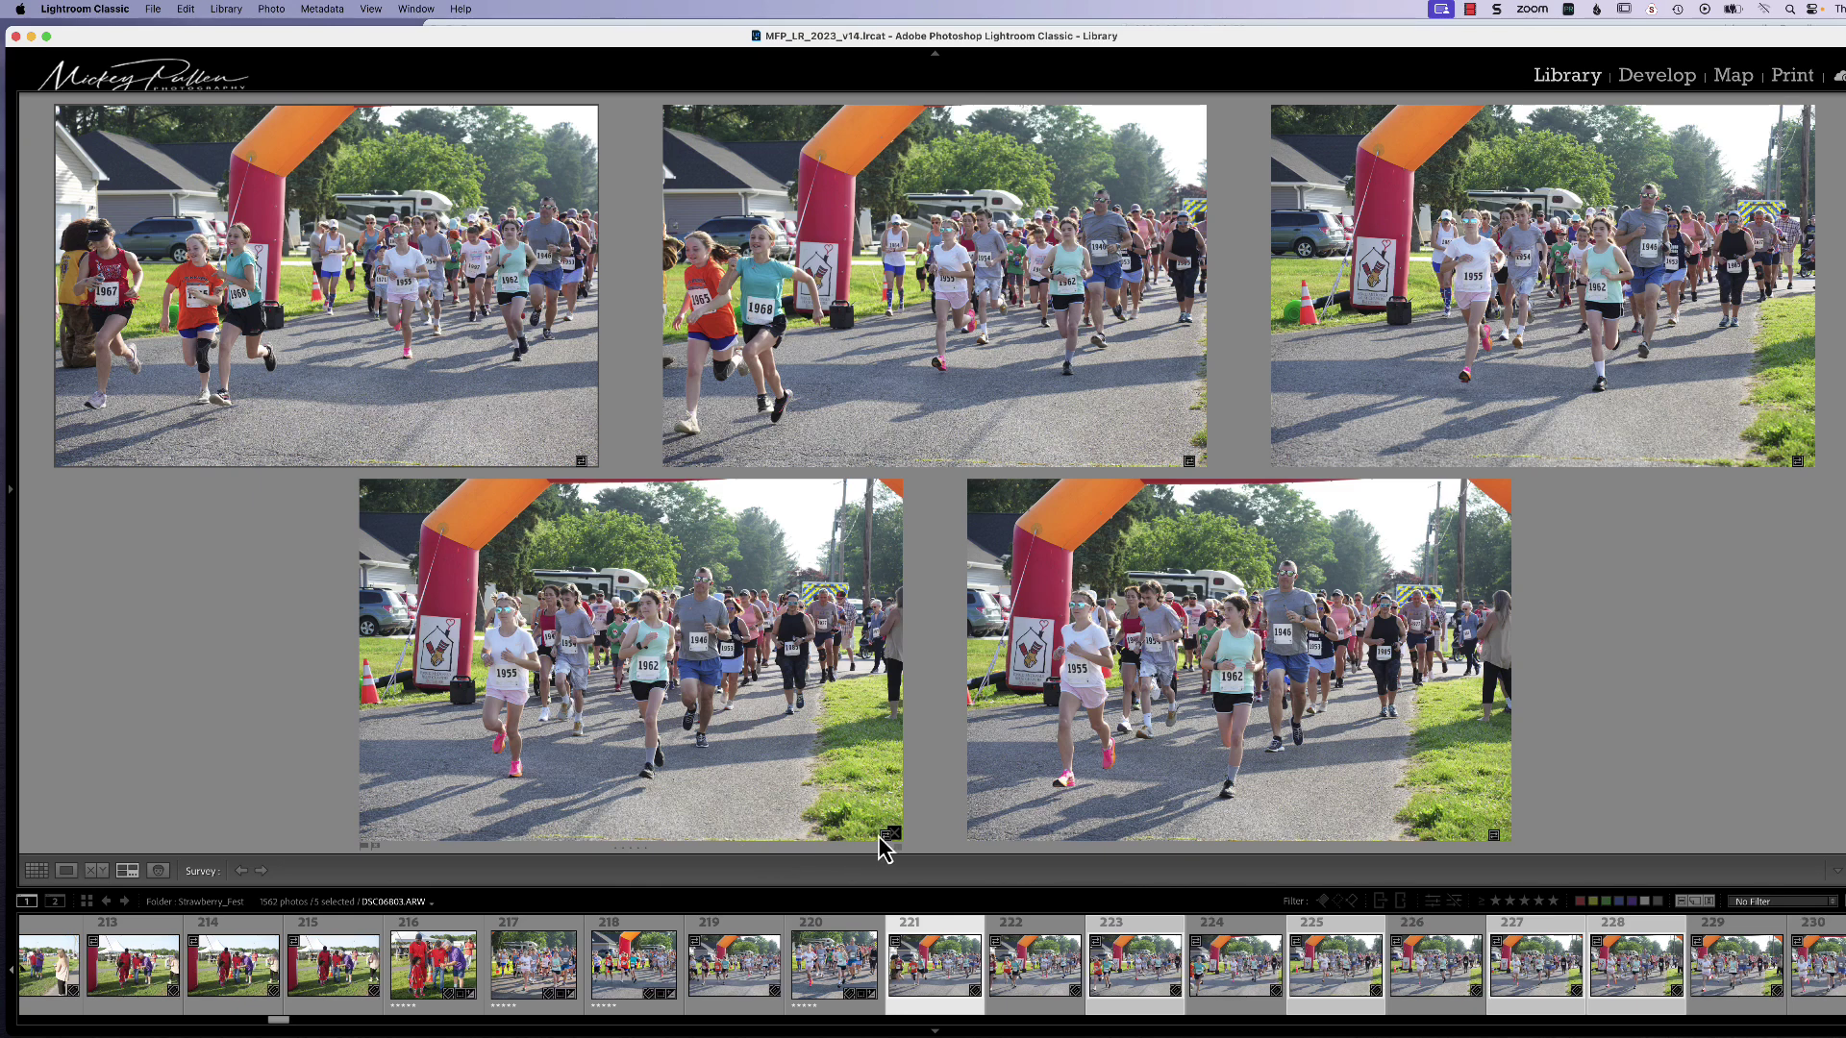
{"action": "left_click", "coordinate": [894, 833]}
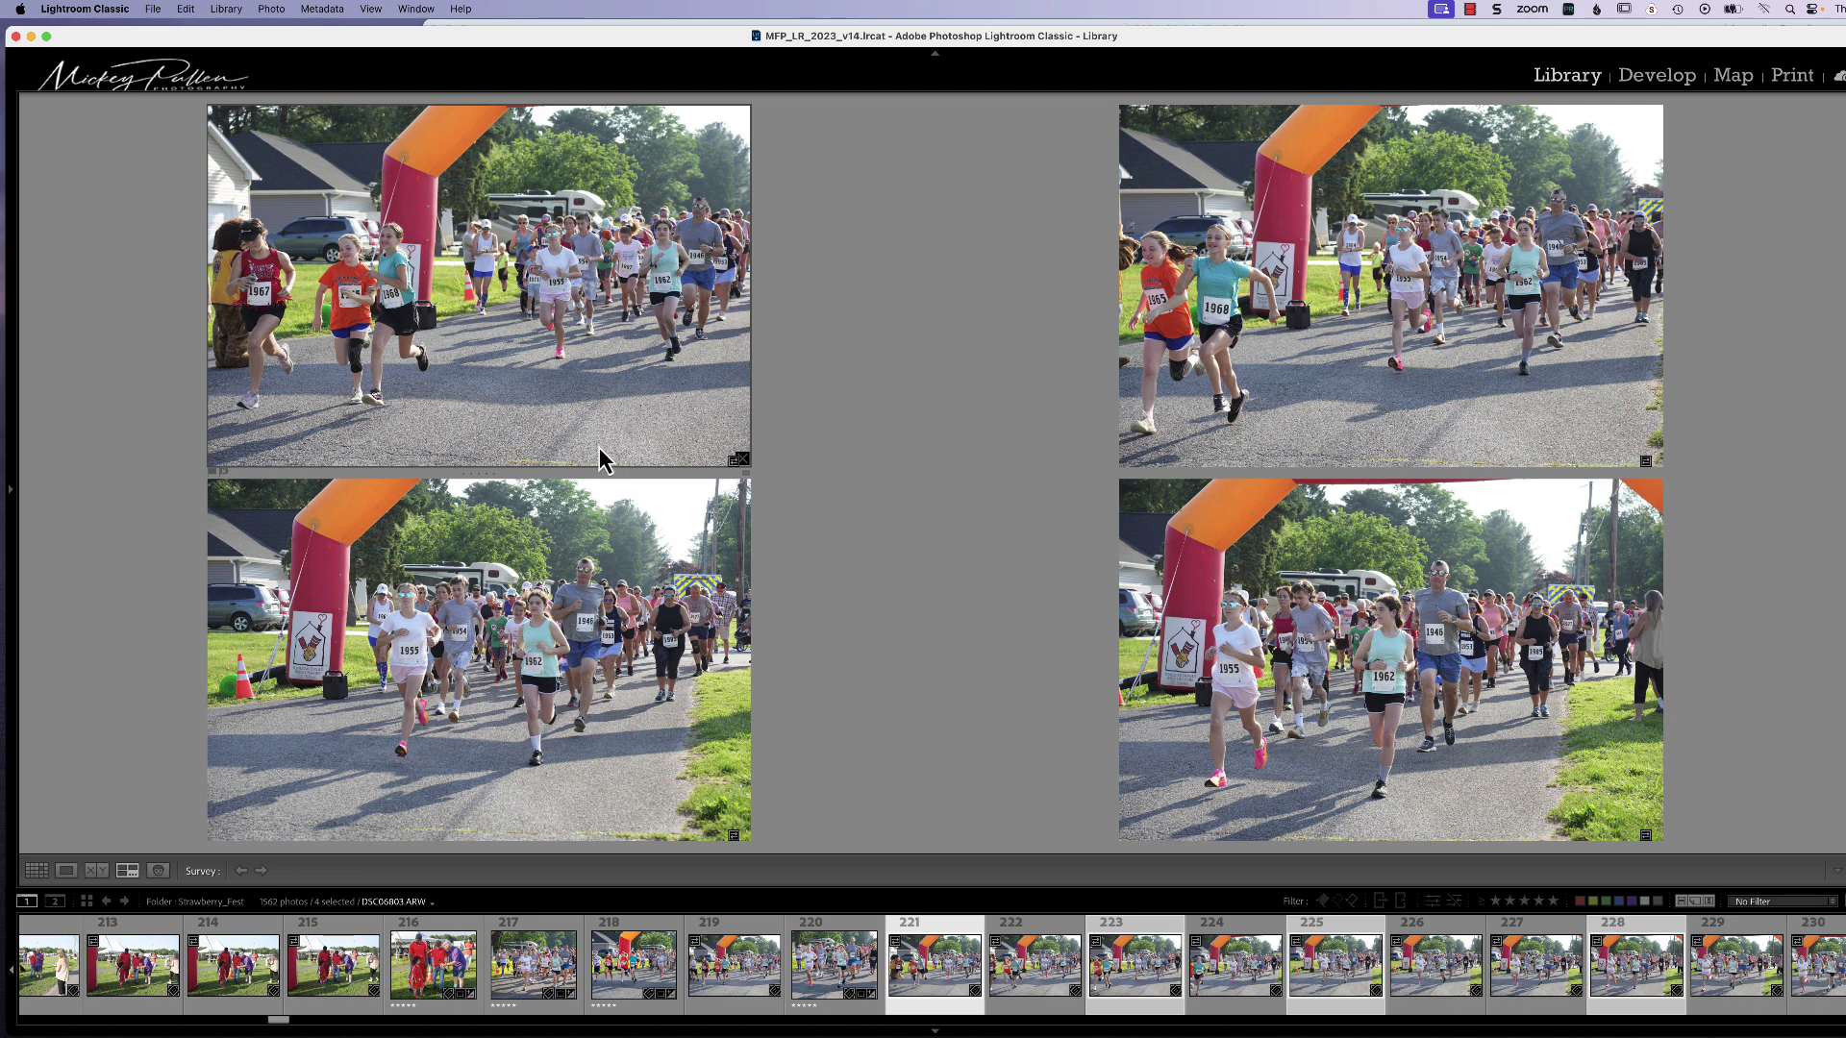
Open photo 225 in Loupe view, check it against selected photos 228 and 223, and return to Survey view.
{"action": "double_click", "coordinate": [535, 657]}
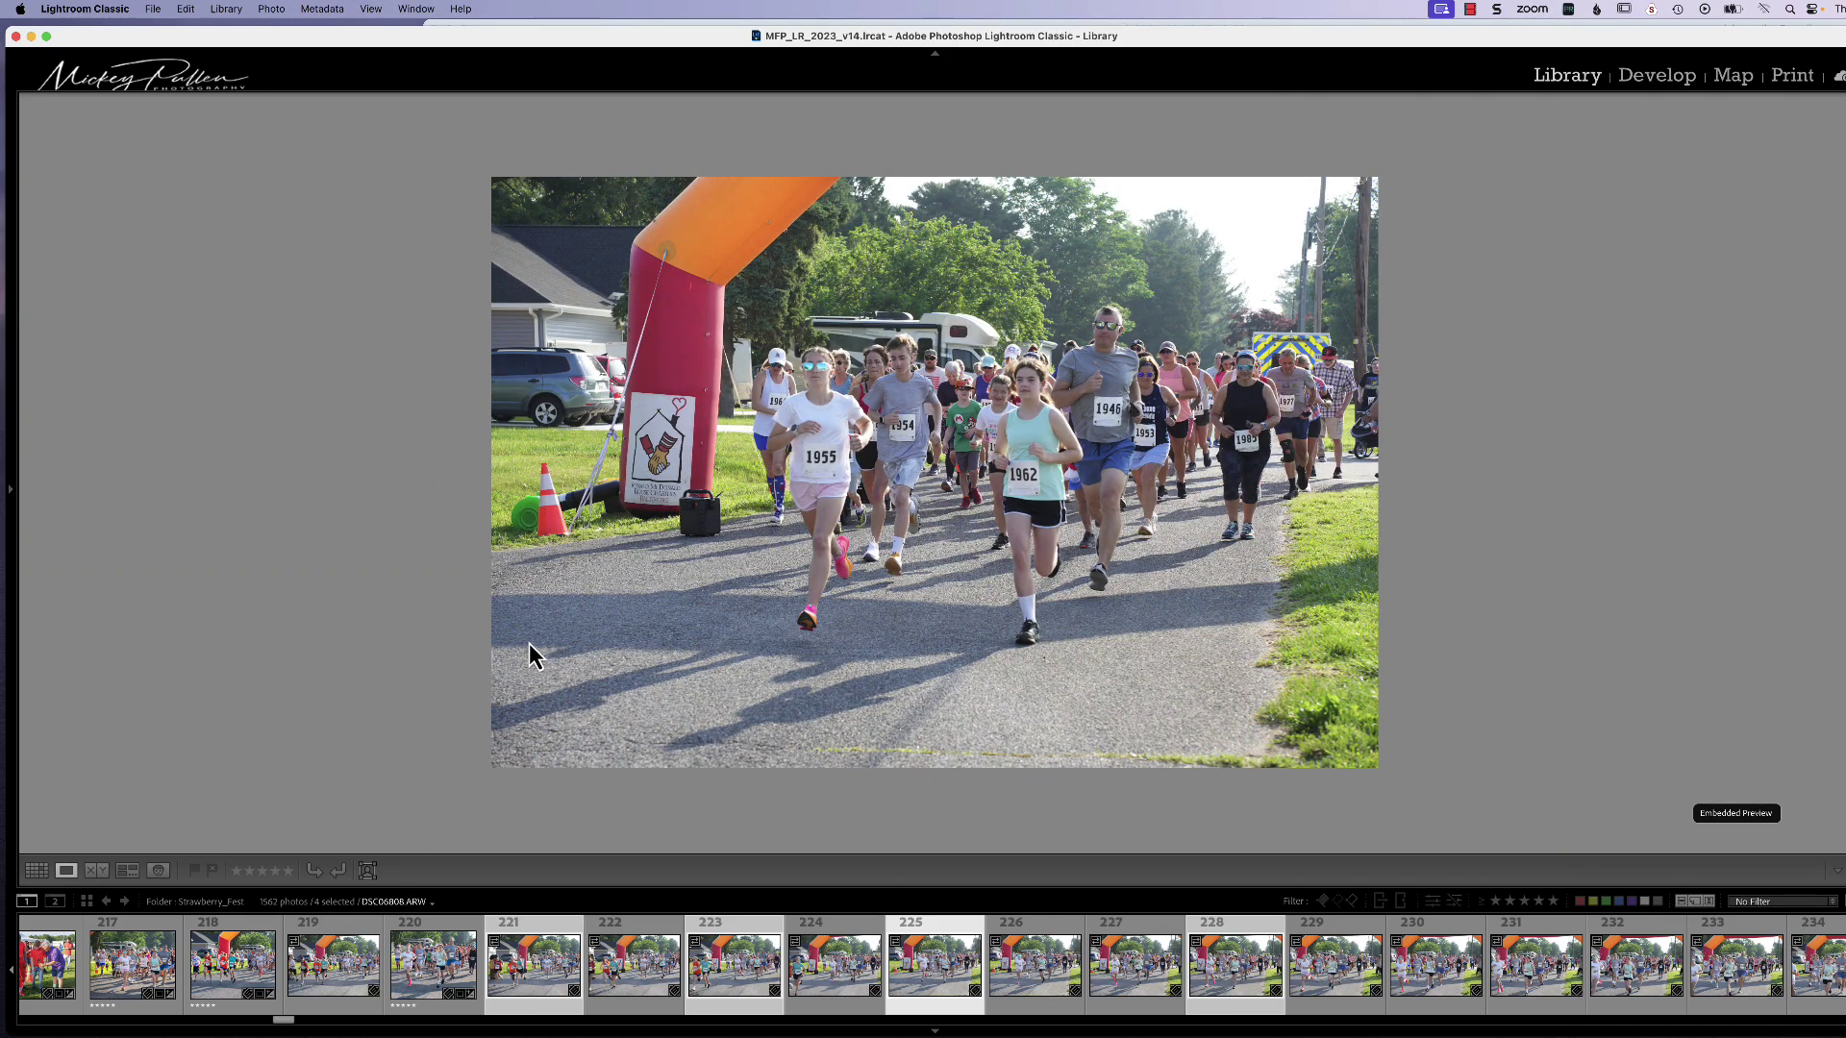
{"action": "key", "text": "Right"}
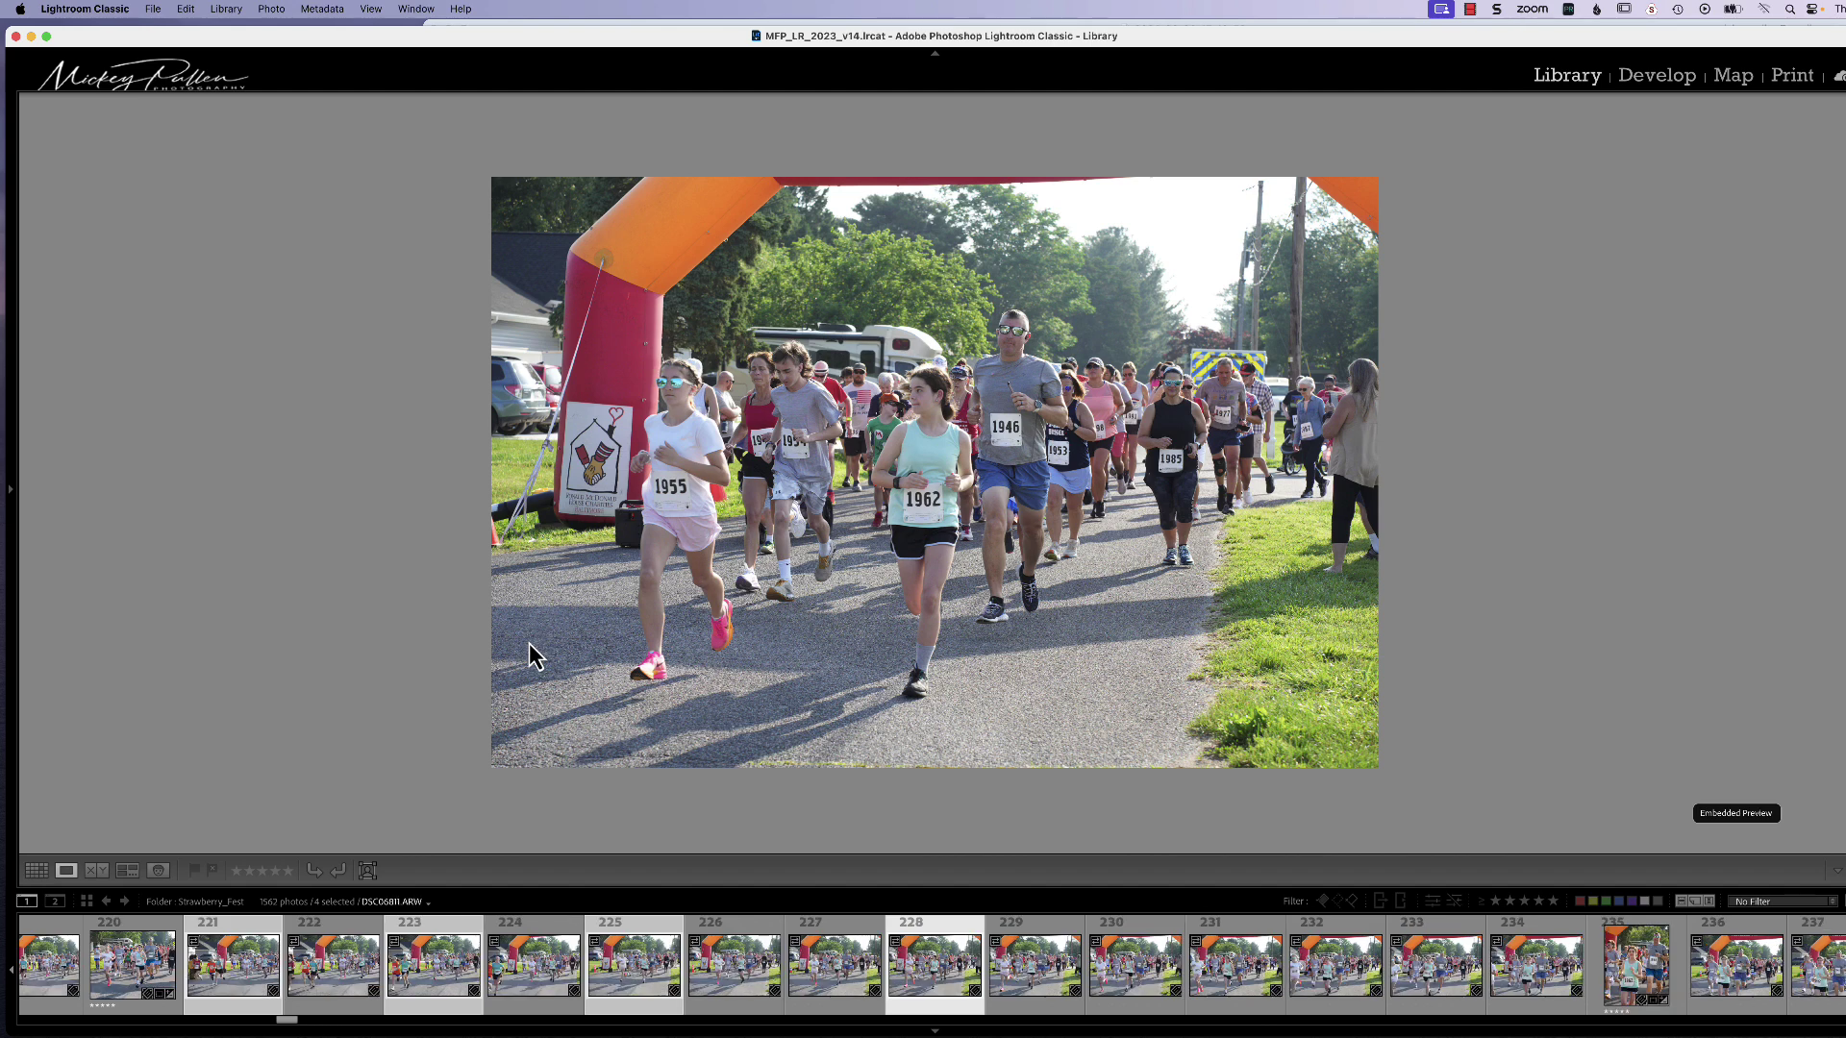
{"action": "key", "text": "Left"}
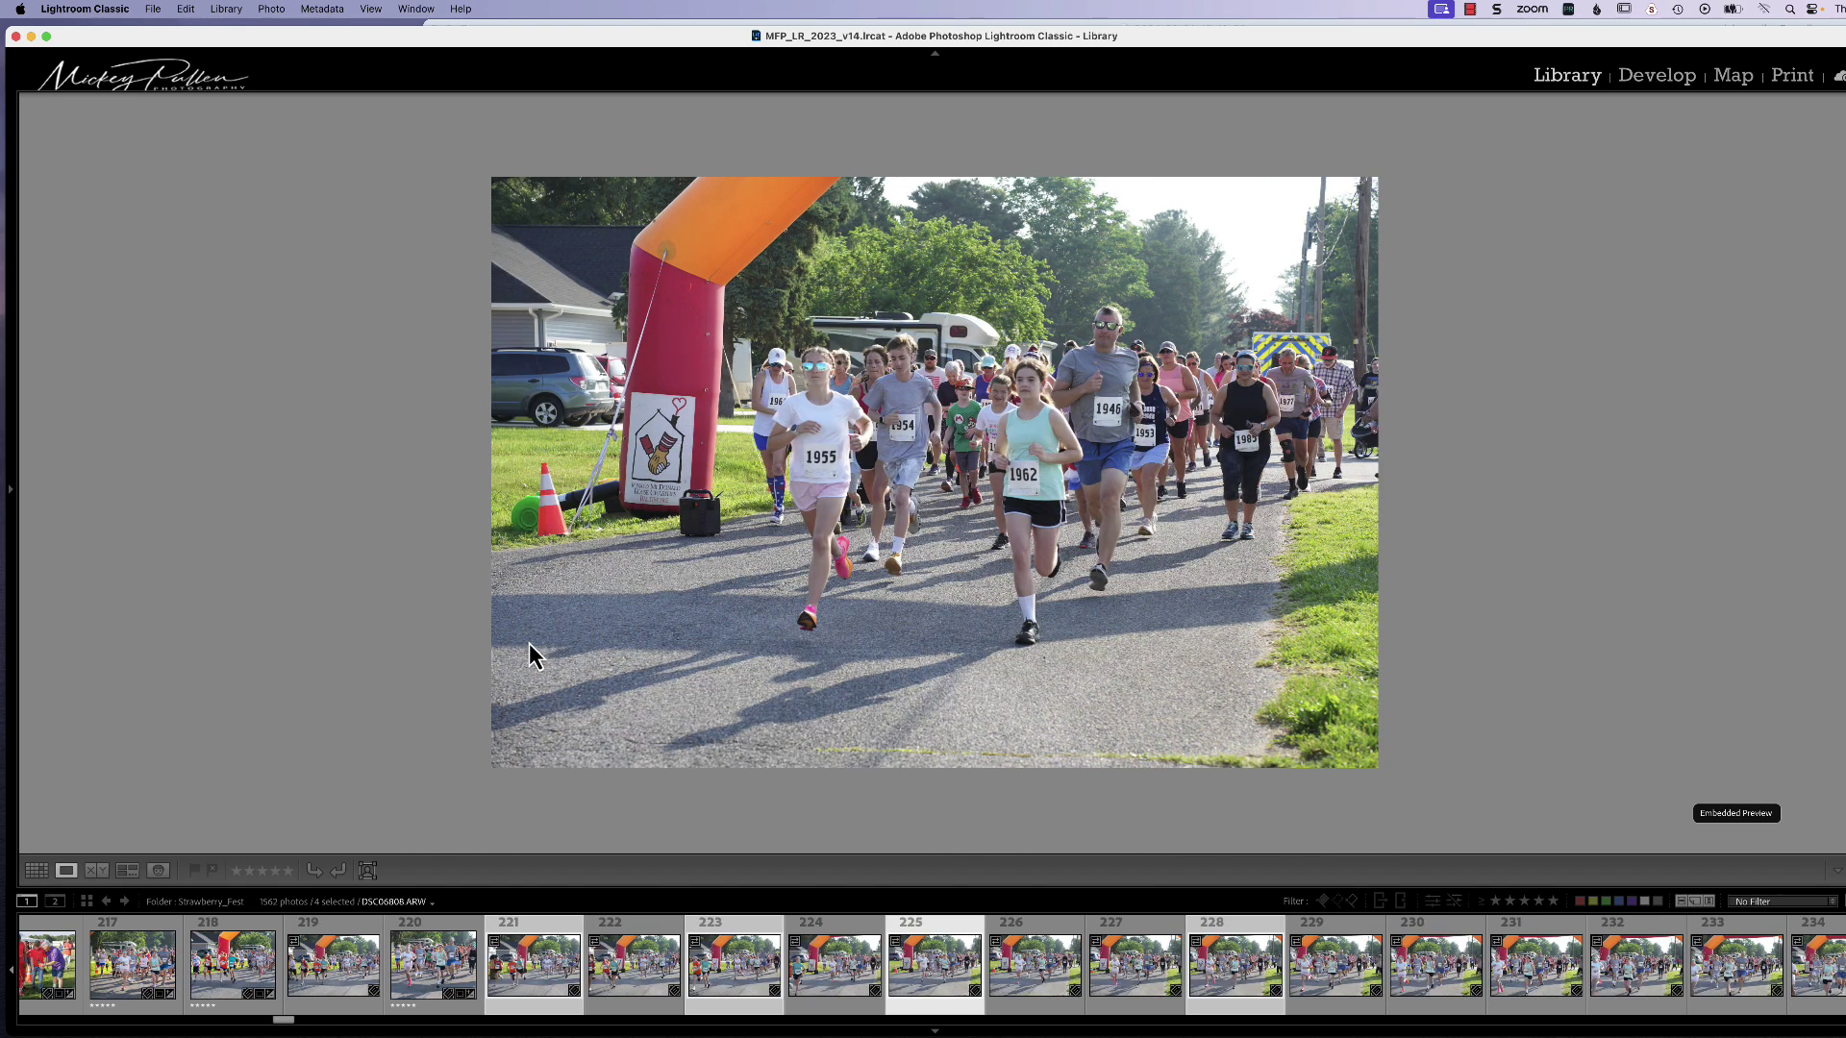
{"action": "key", "text": "Left"}
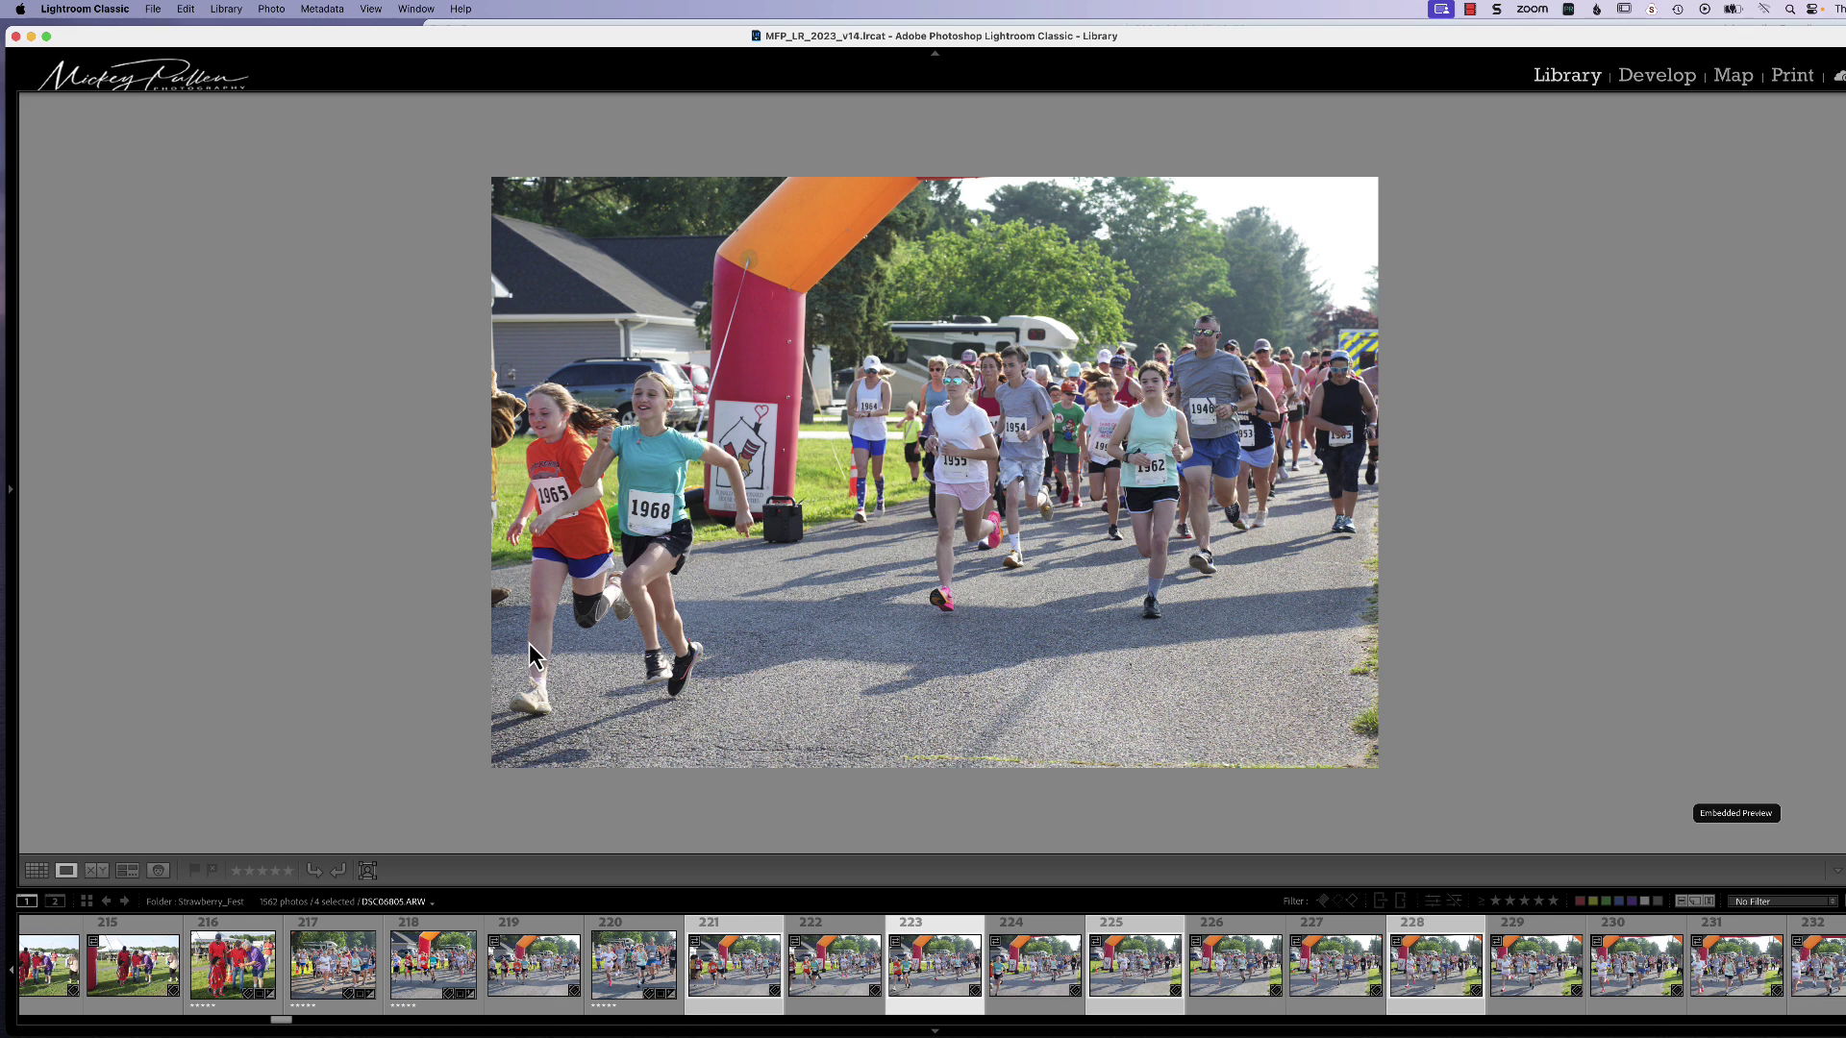
{"action": "key", "text": "Right"}
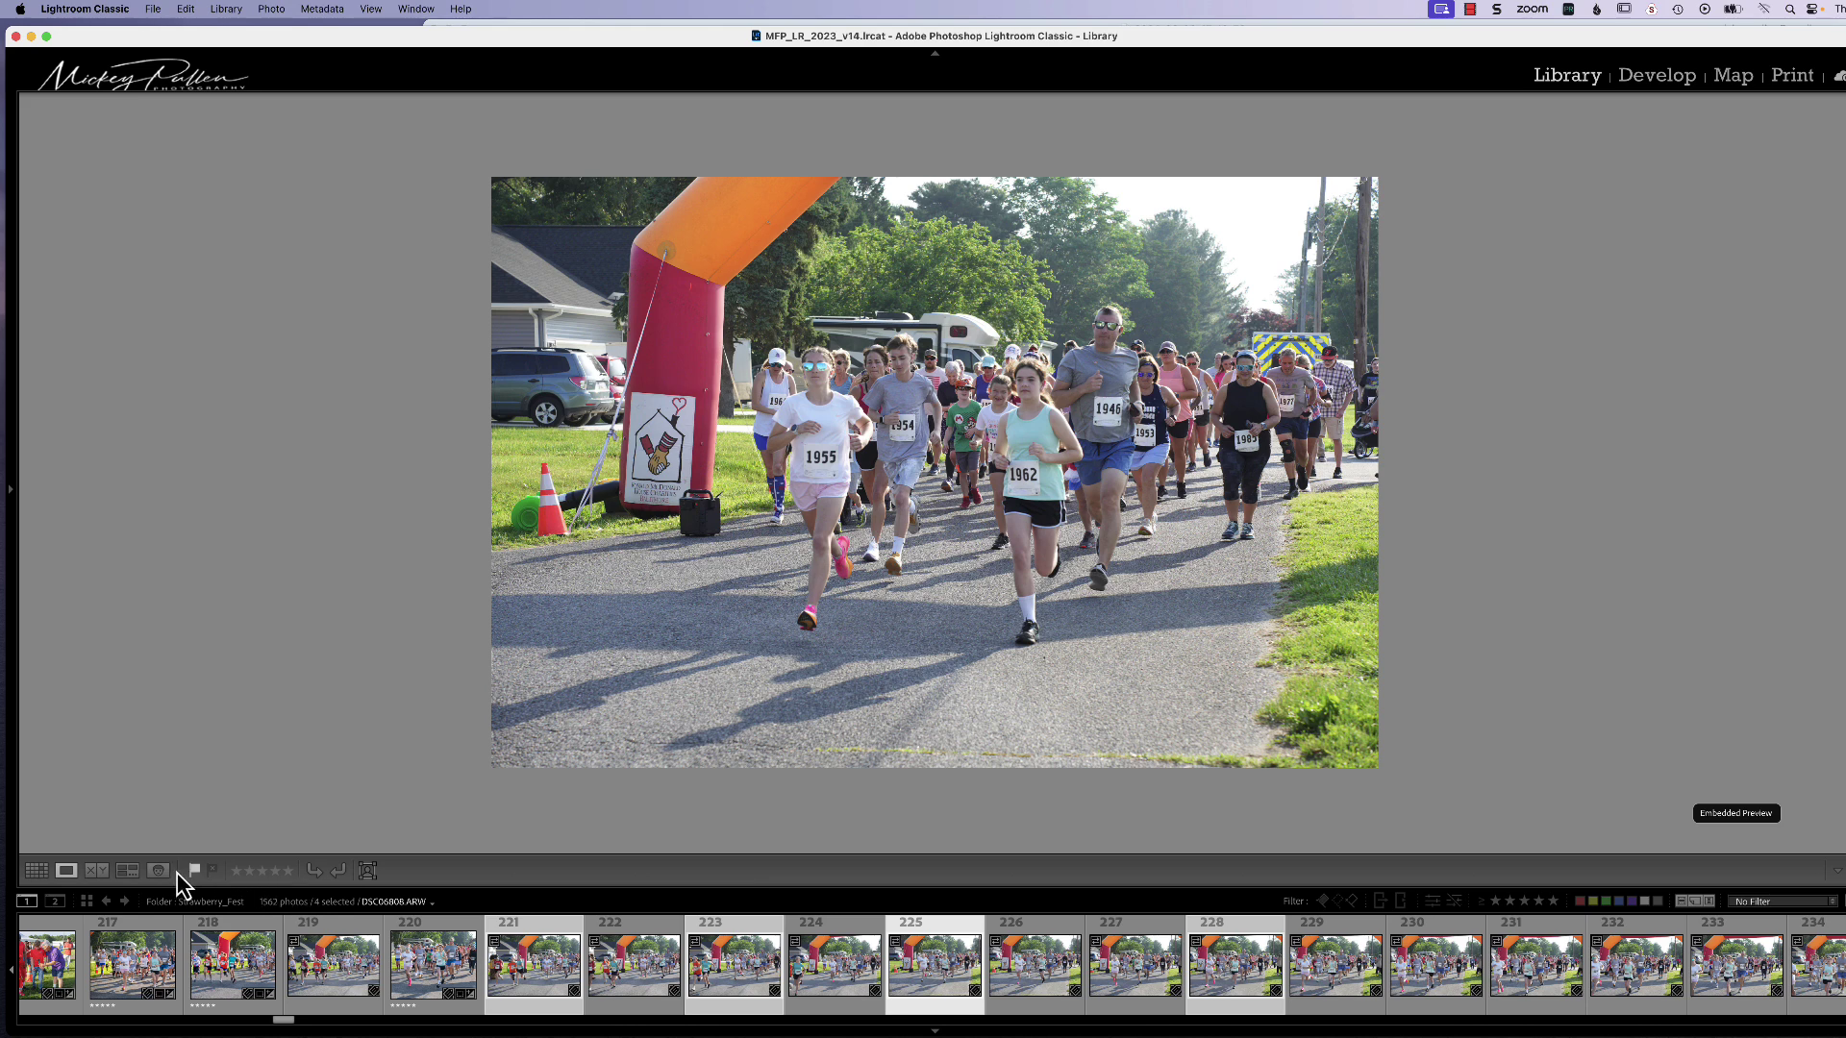
{"action": "left_click", "coordinate": [131, 873]}
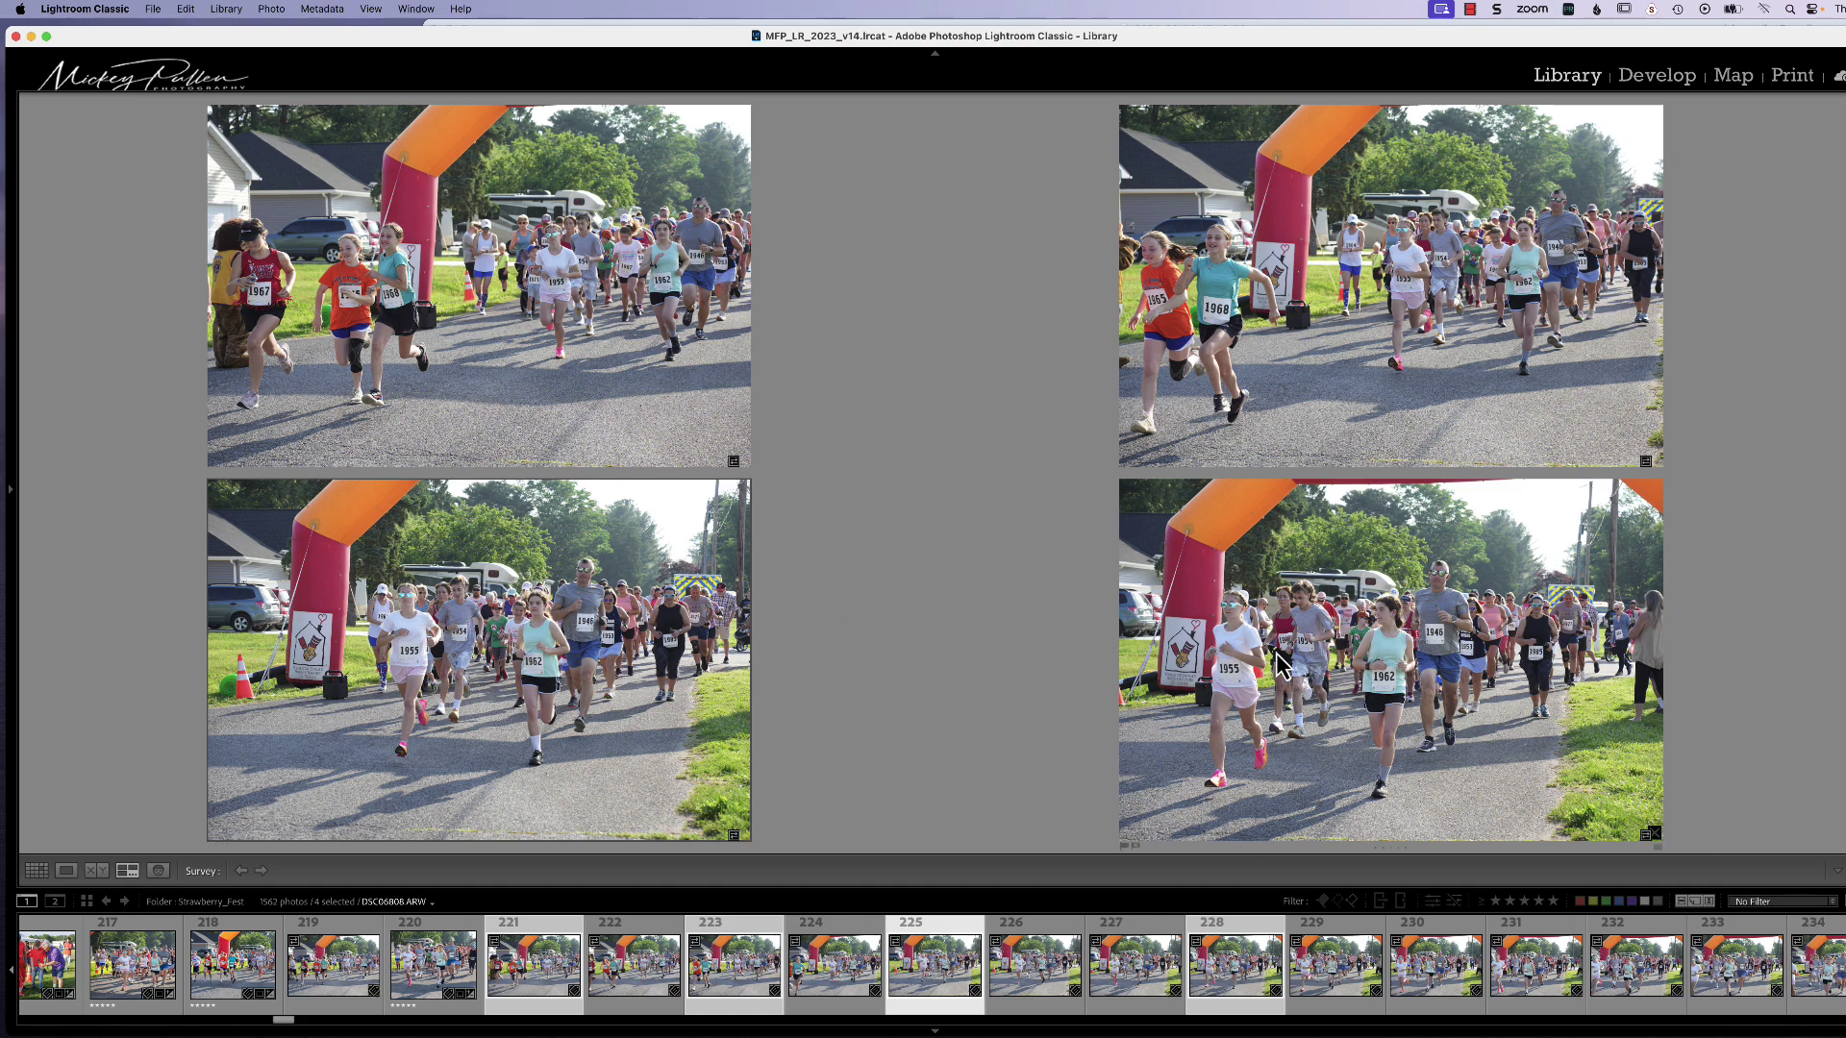
Rearrange the Survey so photo 228 comes second and the photo led by runner 1968 comes last, and return to Grid view.
{"action": "left_click_drag", "start_coordinate": [1279, 668], "coordinate": [1106, 534]}
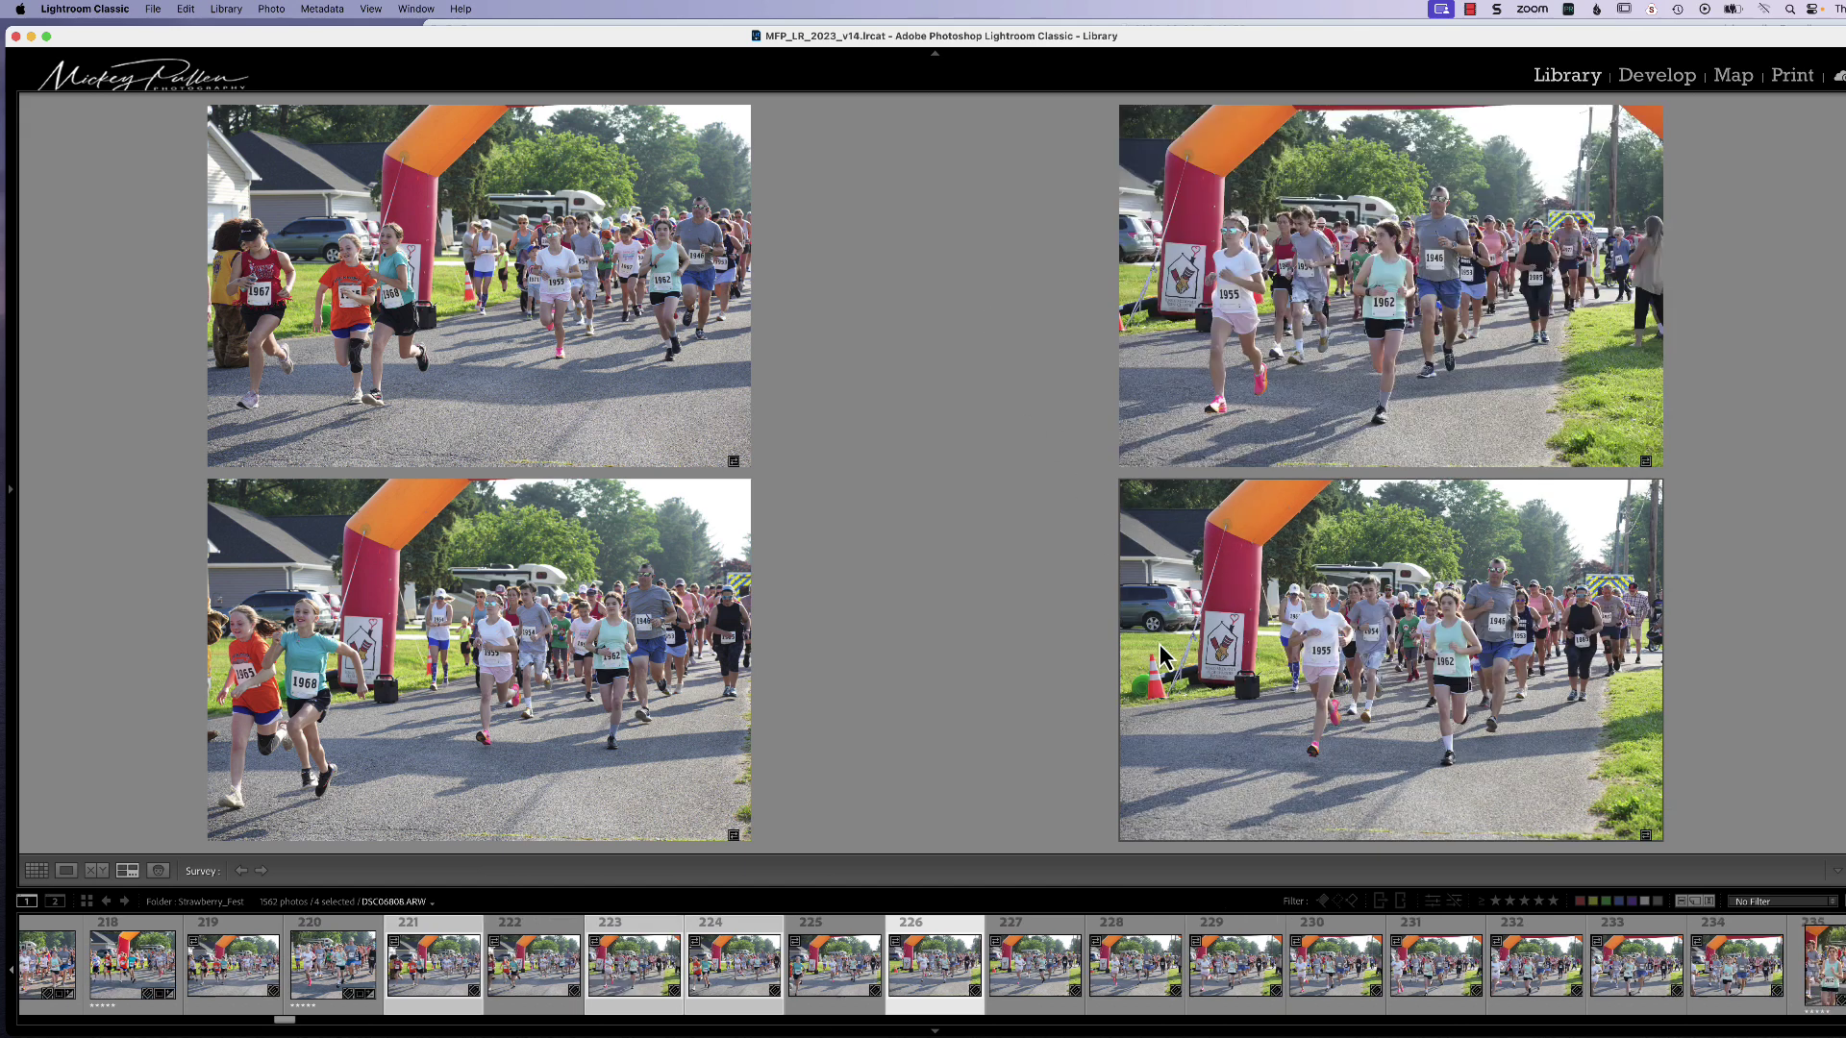
{"action": "left_click_drag", "start_coordinate": [681, 649], "coordinate": [1322, 657]}
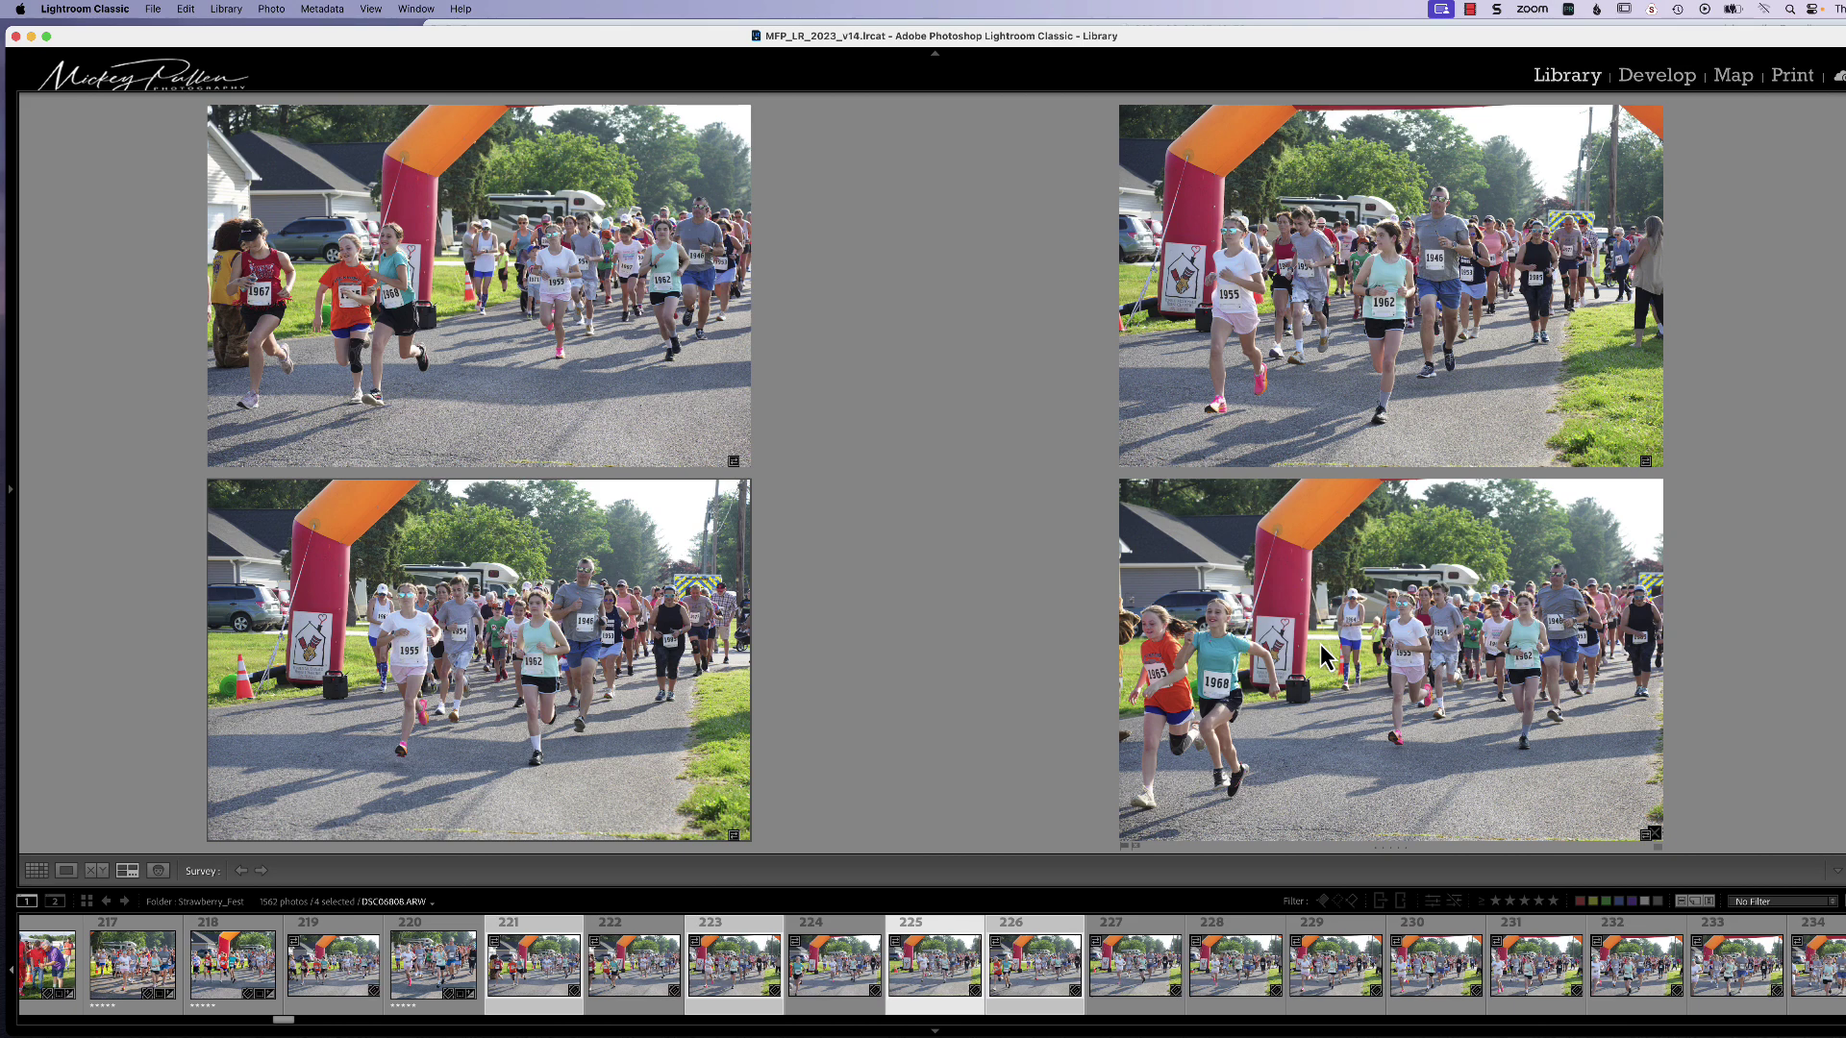
{"action": "key", "text": "g"}
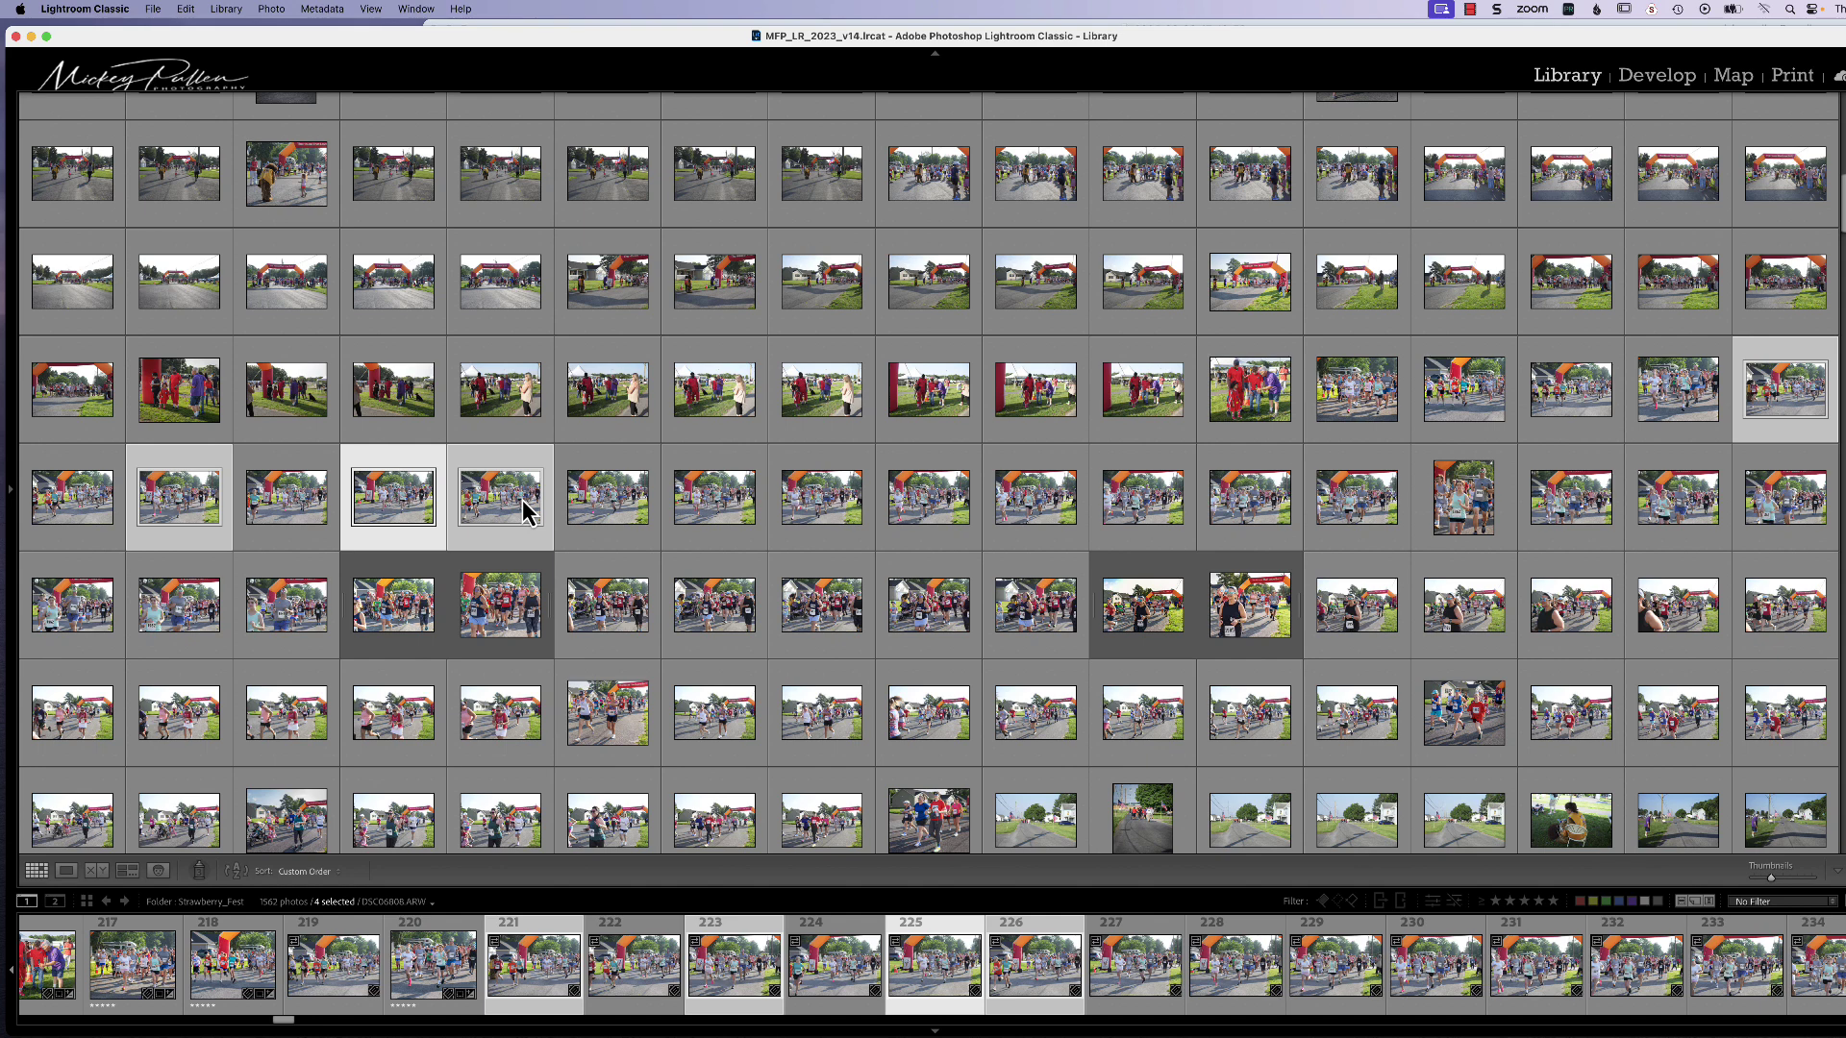
View the five waterfront photos 6 to 10 of the Choptank_Osprey folder in Compare view and in Survey view.
{"action": "key", "text": "6"}
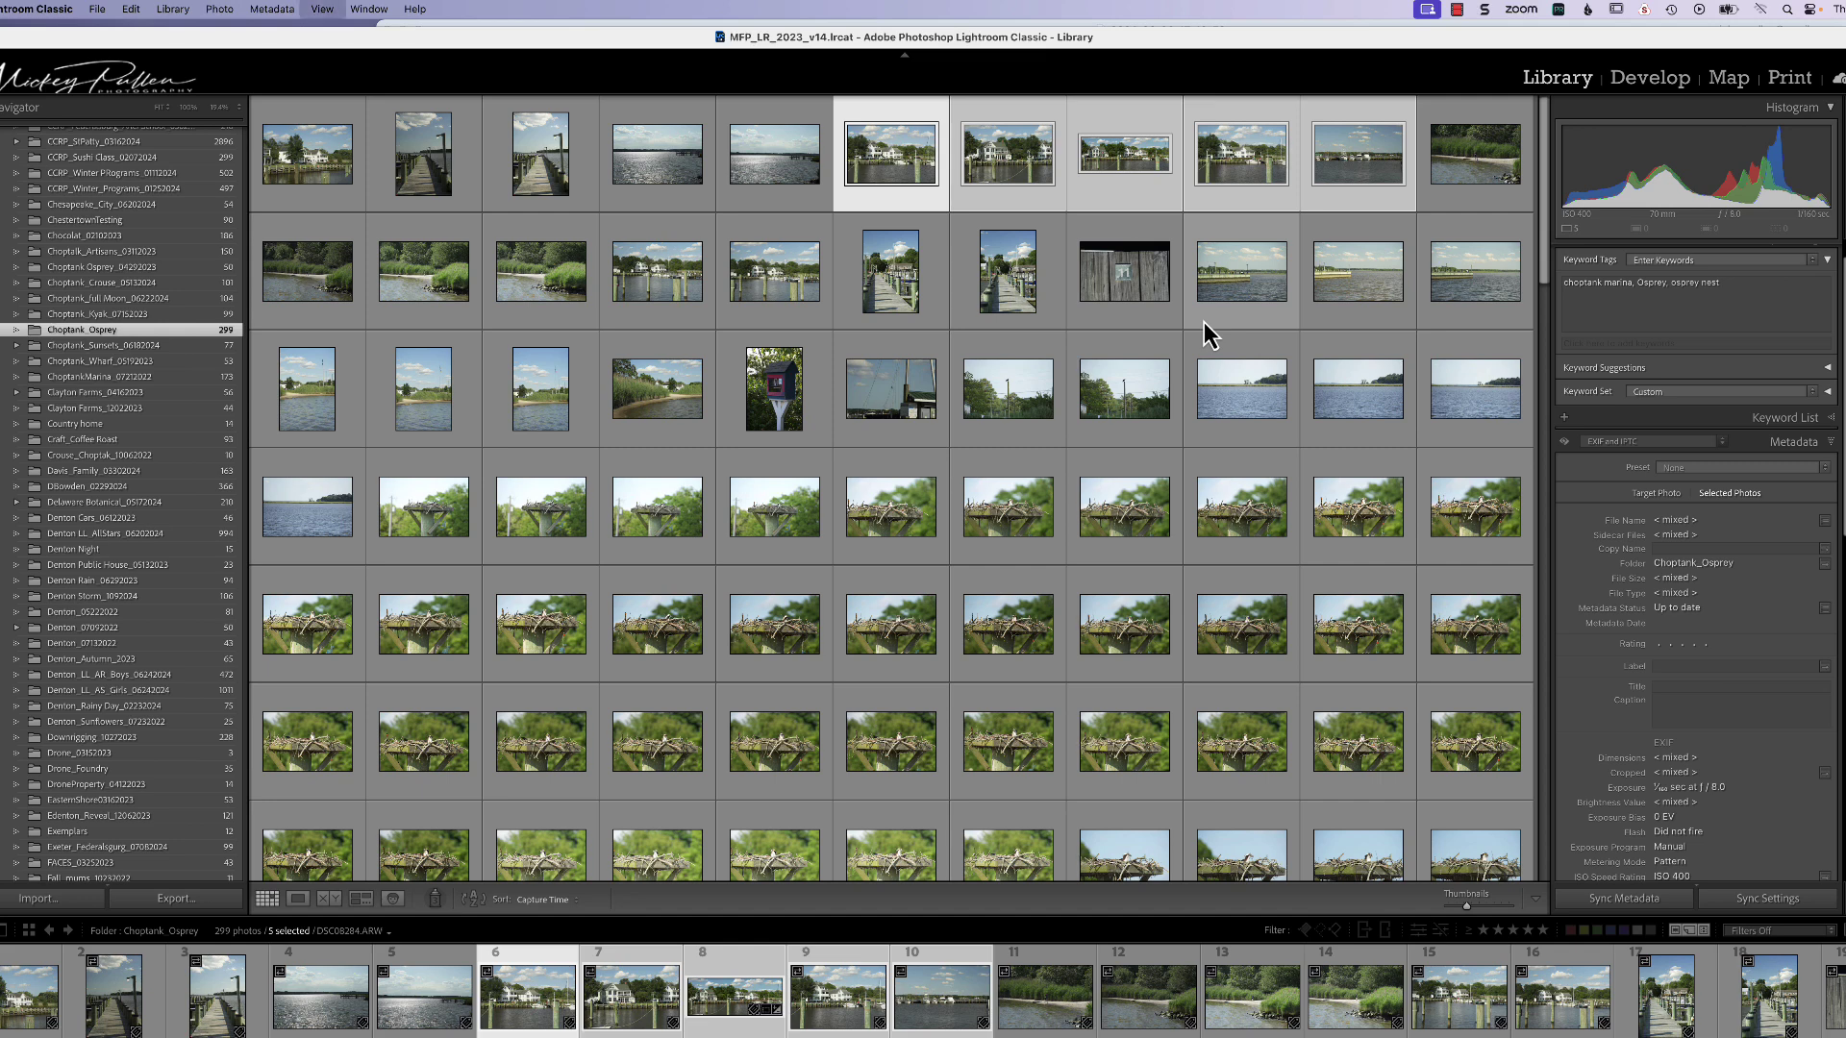
{"action": "key", "text": "c"}
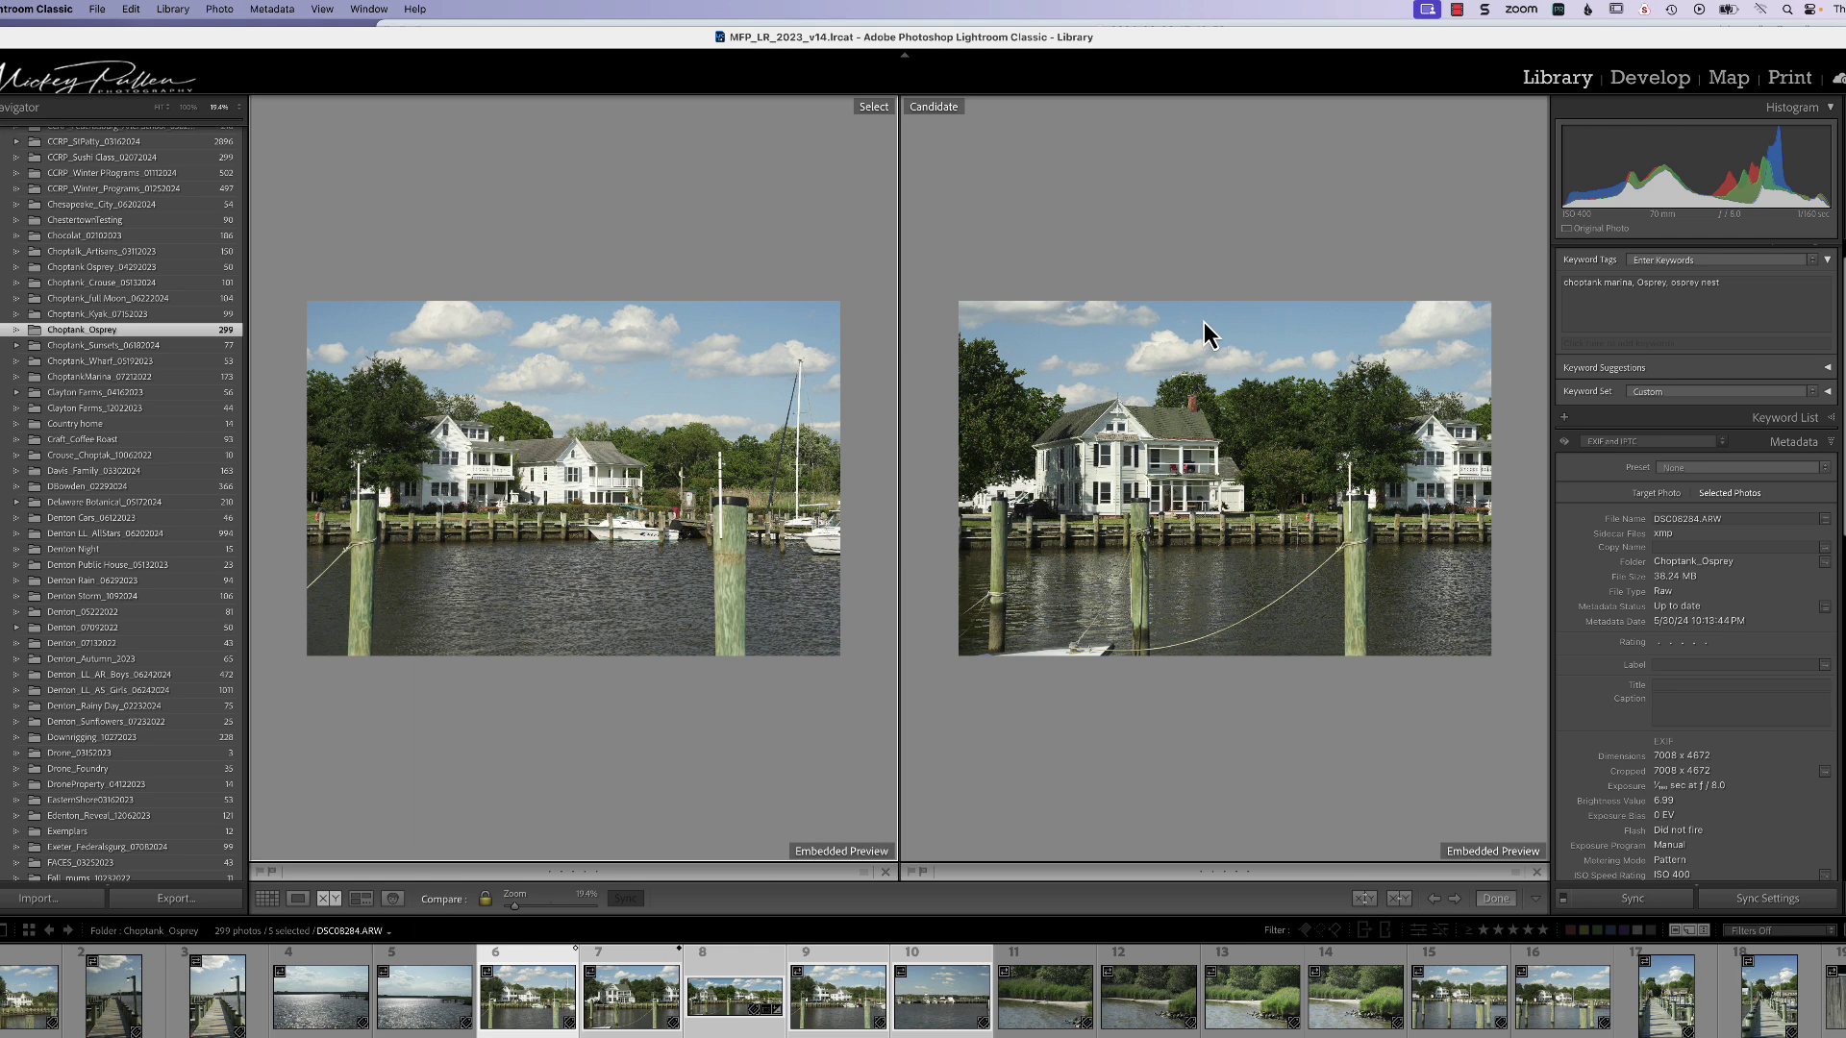
{"action": "key", "text": "n"}
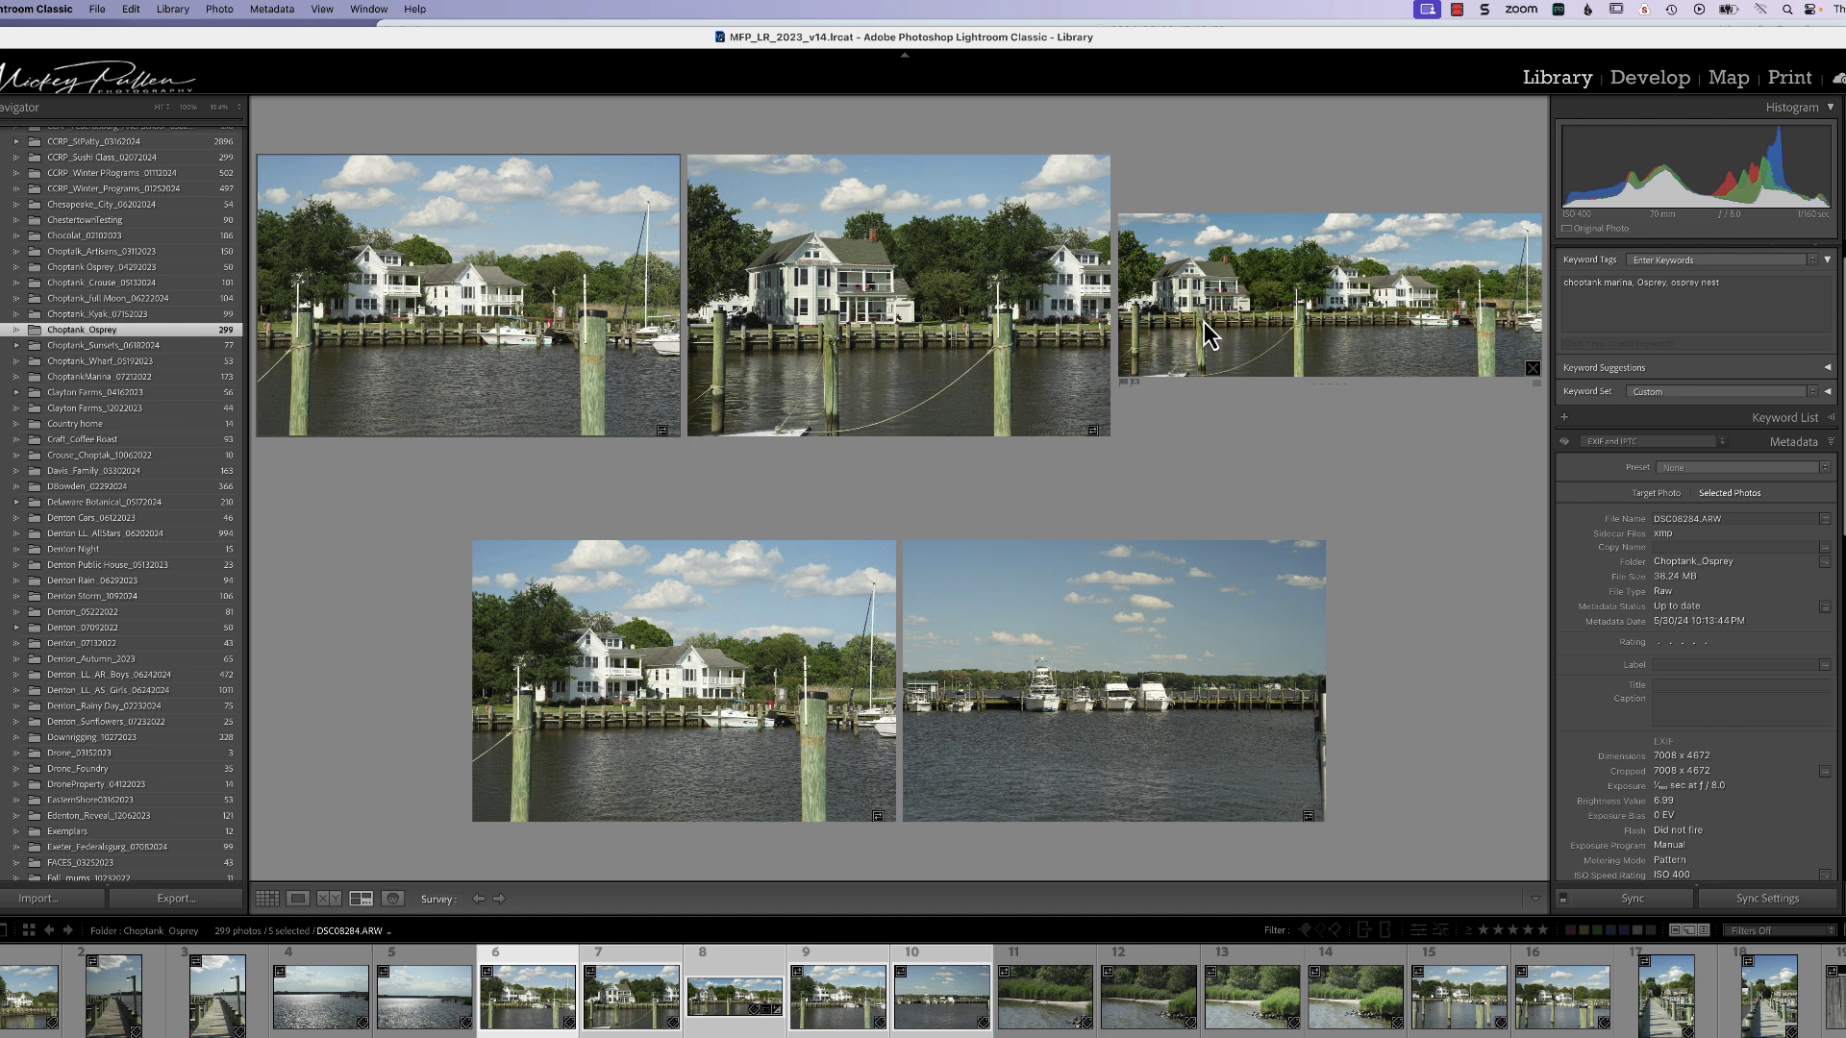